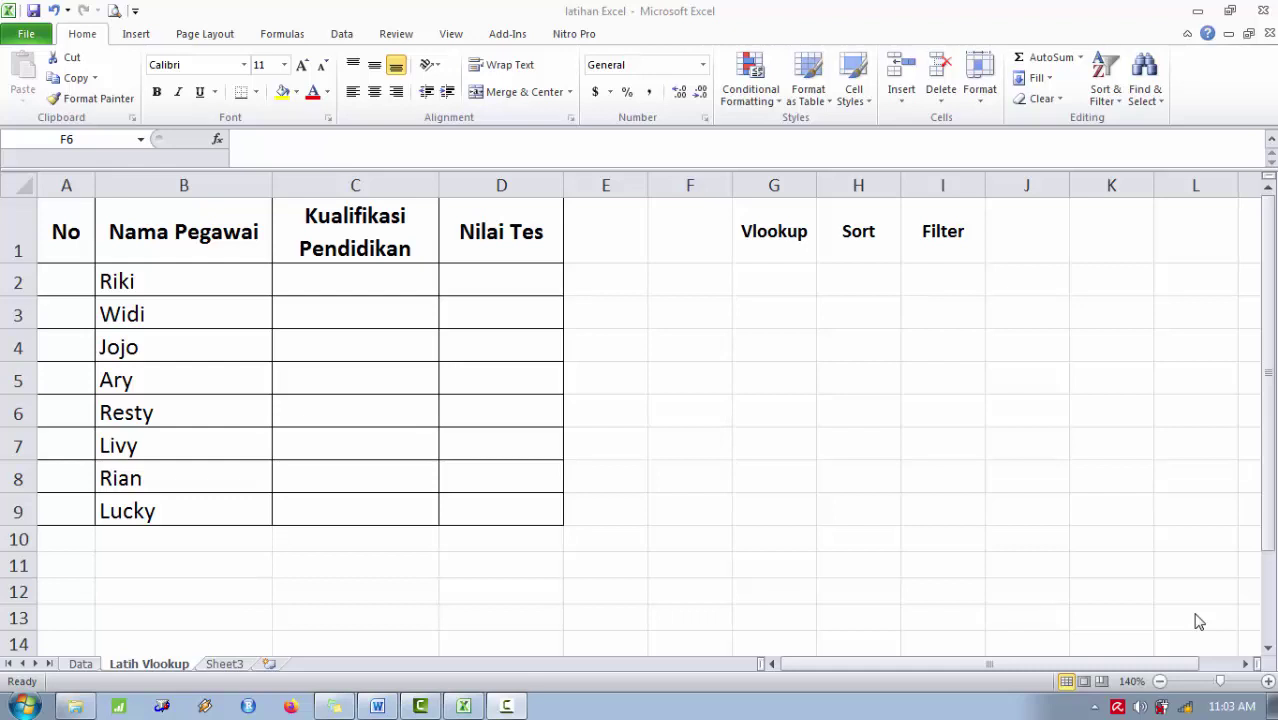
- Clear the old results and notes in F3:L4 and F8:J13 on the Data sheet
left_click(80, 664)
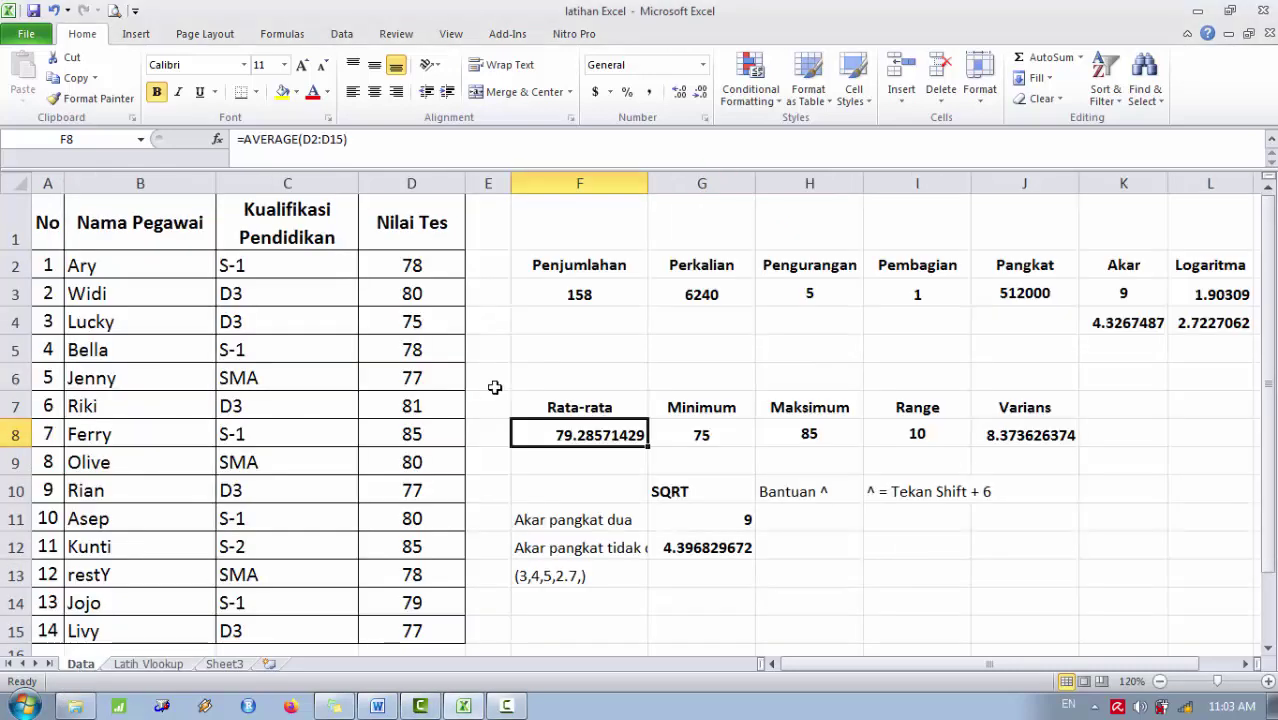
left_click_drag(565, 296, 1212, 320)
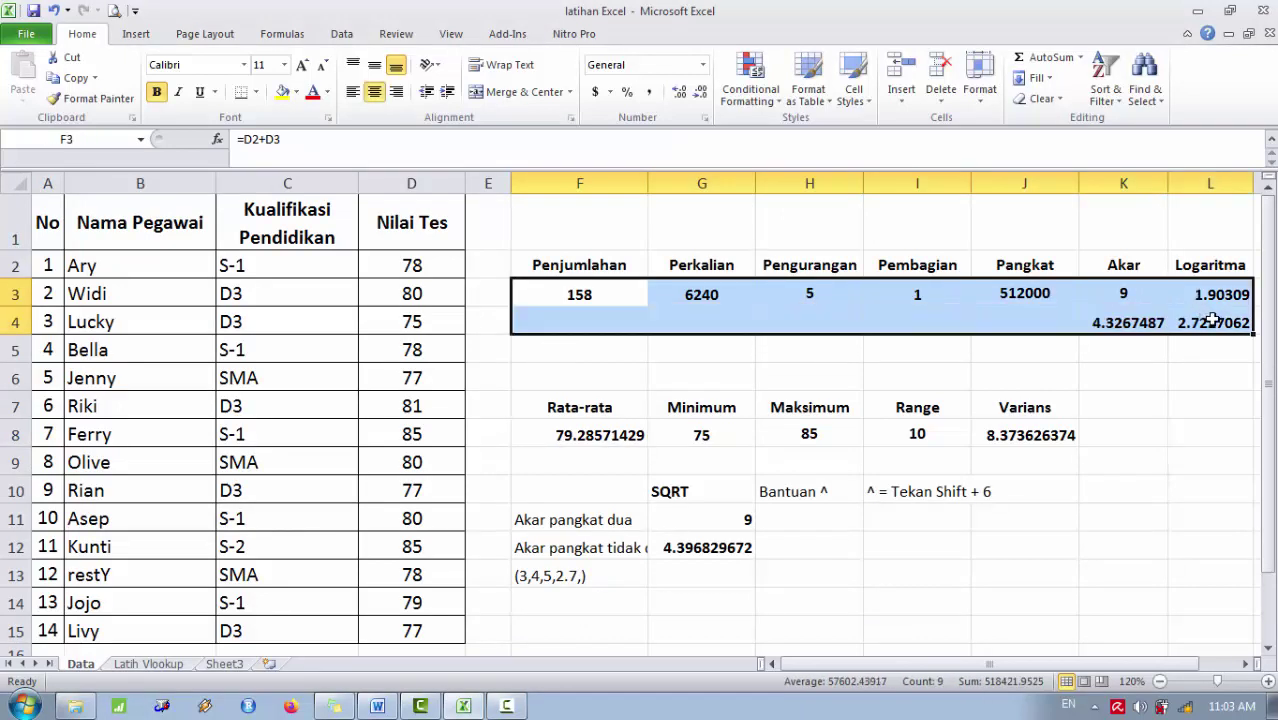
key("Delete")
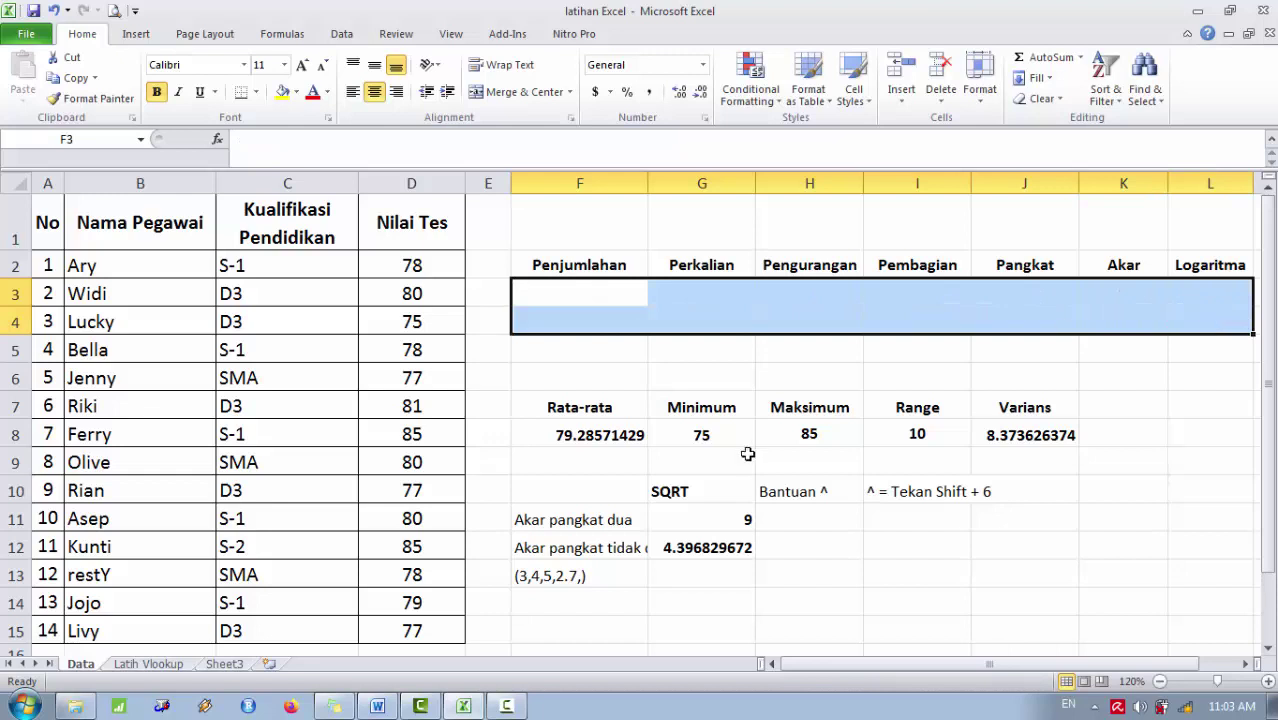
left_click_drag(551, 436, 998, 575)
key("Delete")
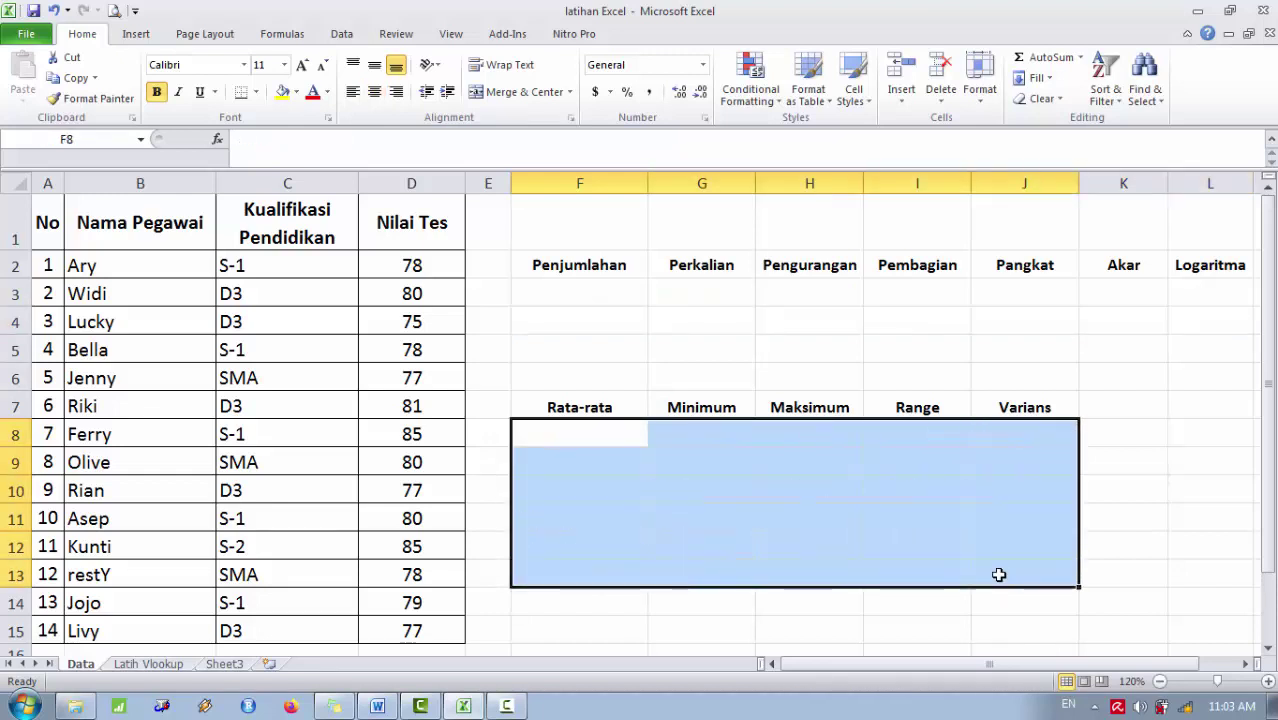
- Enter 78+80 without an equals sign in cell F3 under Penjumlahan
left_click(587, 286)
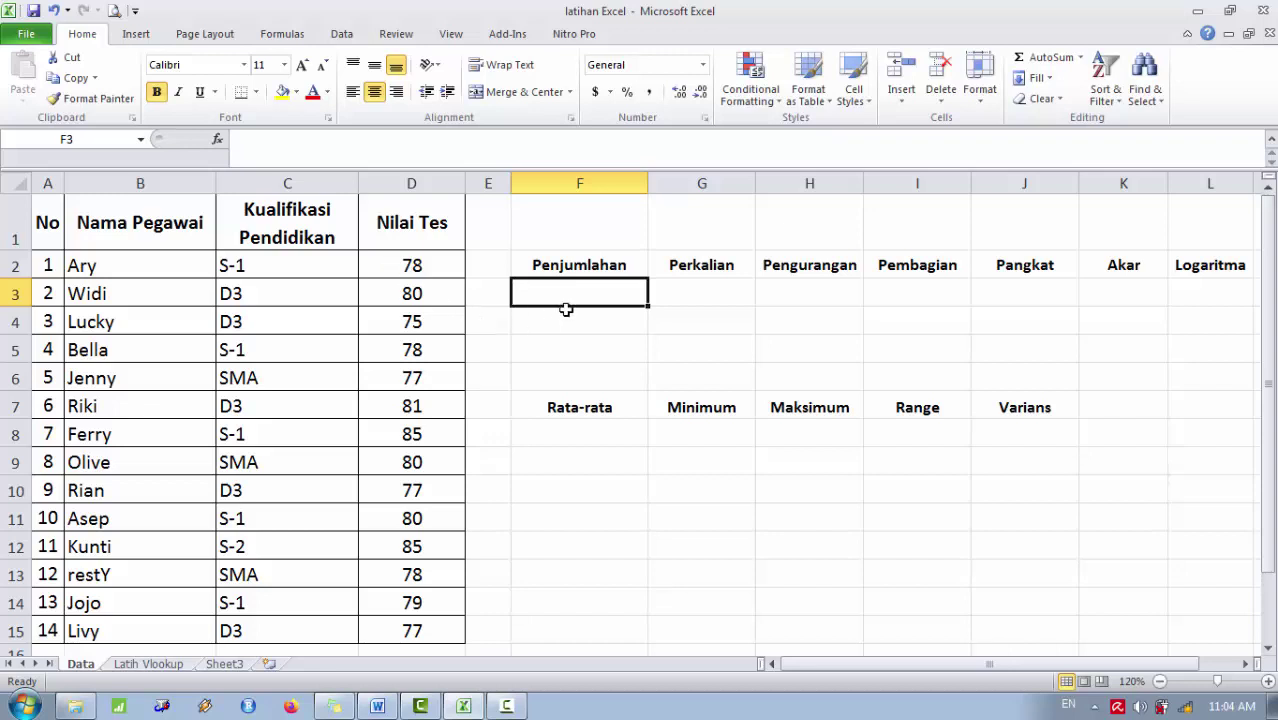
left_click(416, 263)
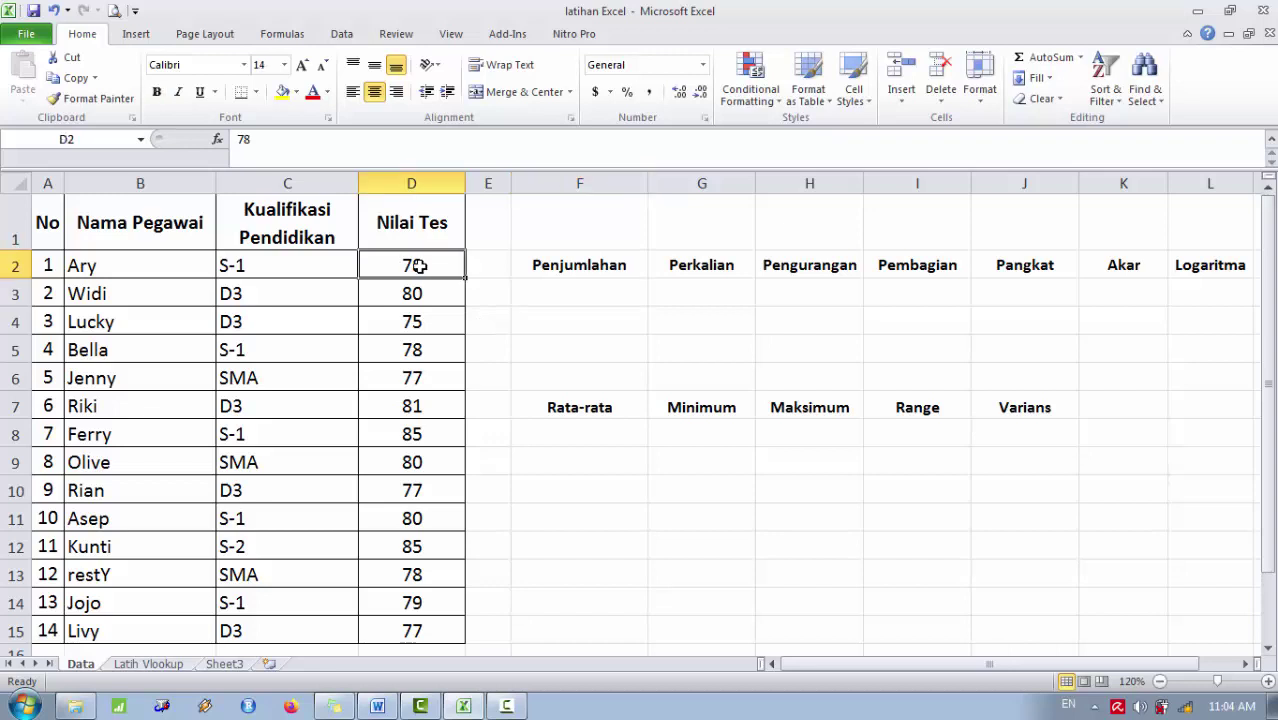
left_click(567, 302)
double_click(552, 297)
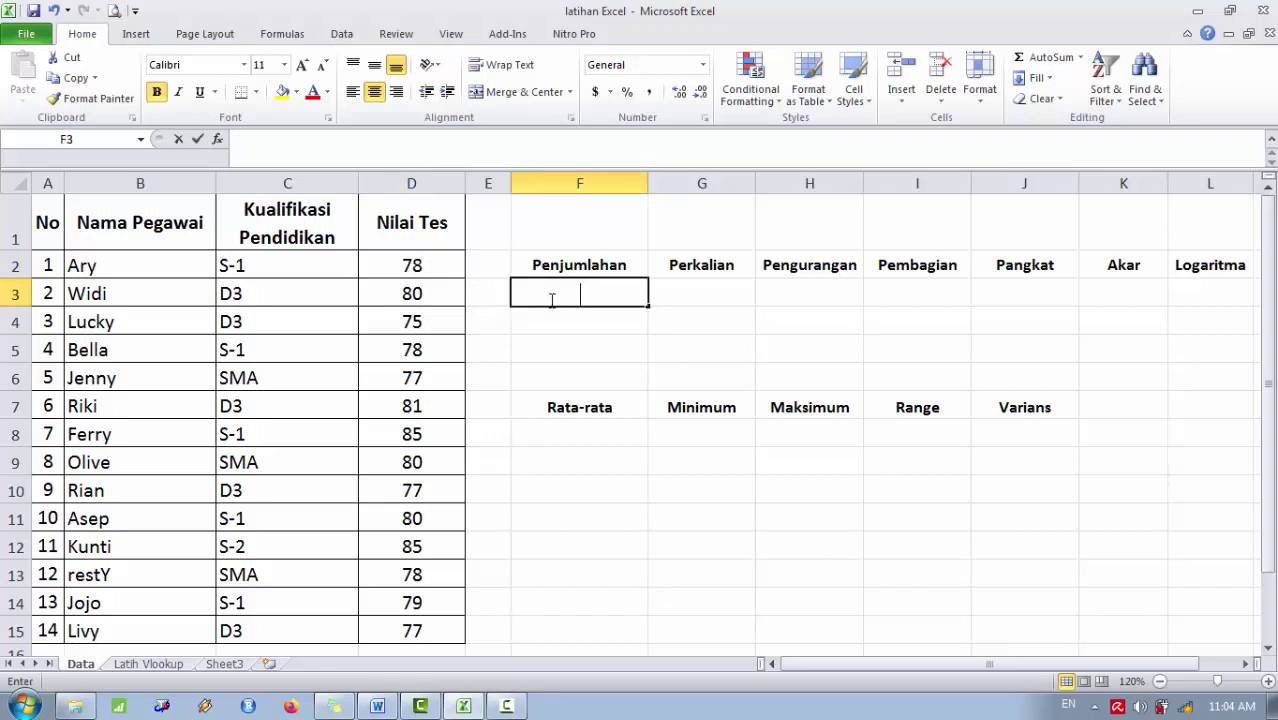
type("d2+")
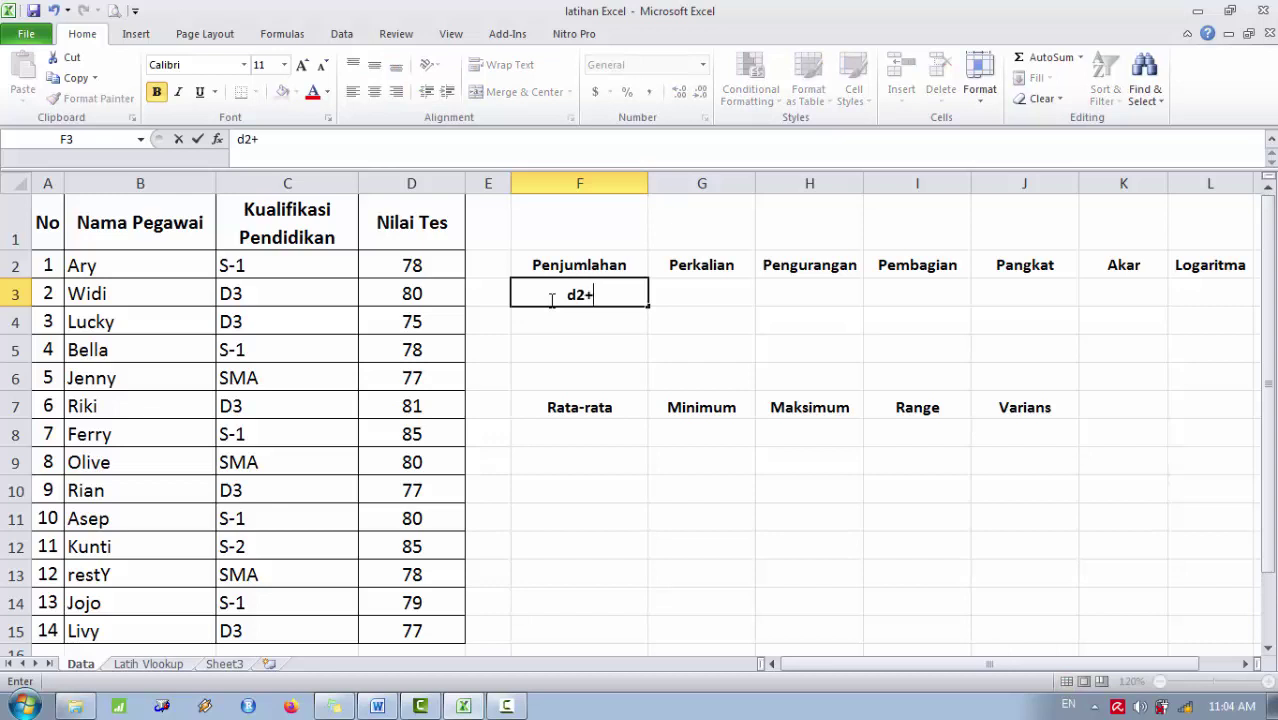
key("BackSpace")
key("BackSpace")
key("BackSpace")
type("78+80")
key("Return")
- Turn the entry in F3 into the formula =78+80 by adding a leading equals sign
left_click(610, 267)
left_click(583, 294)
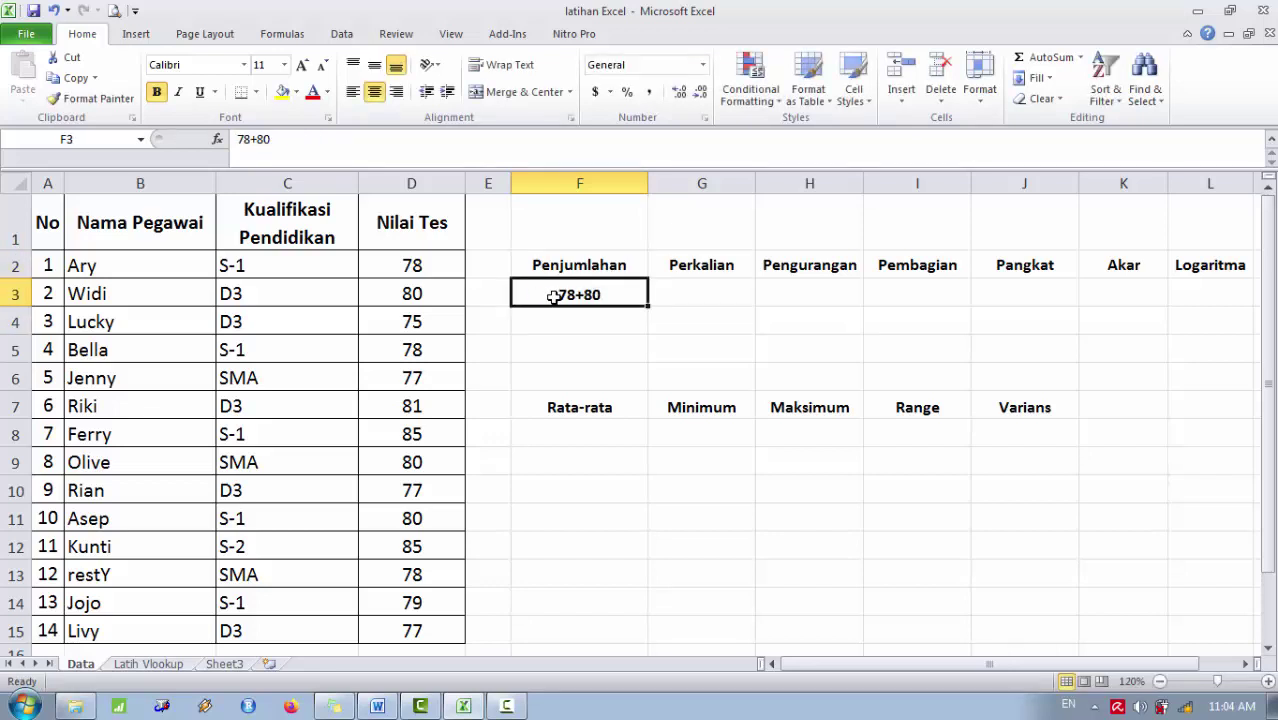
double_click(558, 294)
type("=")
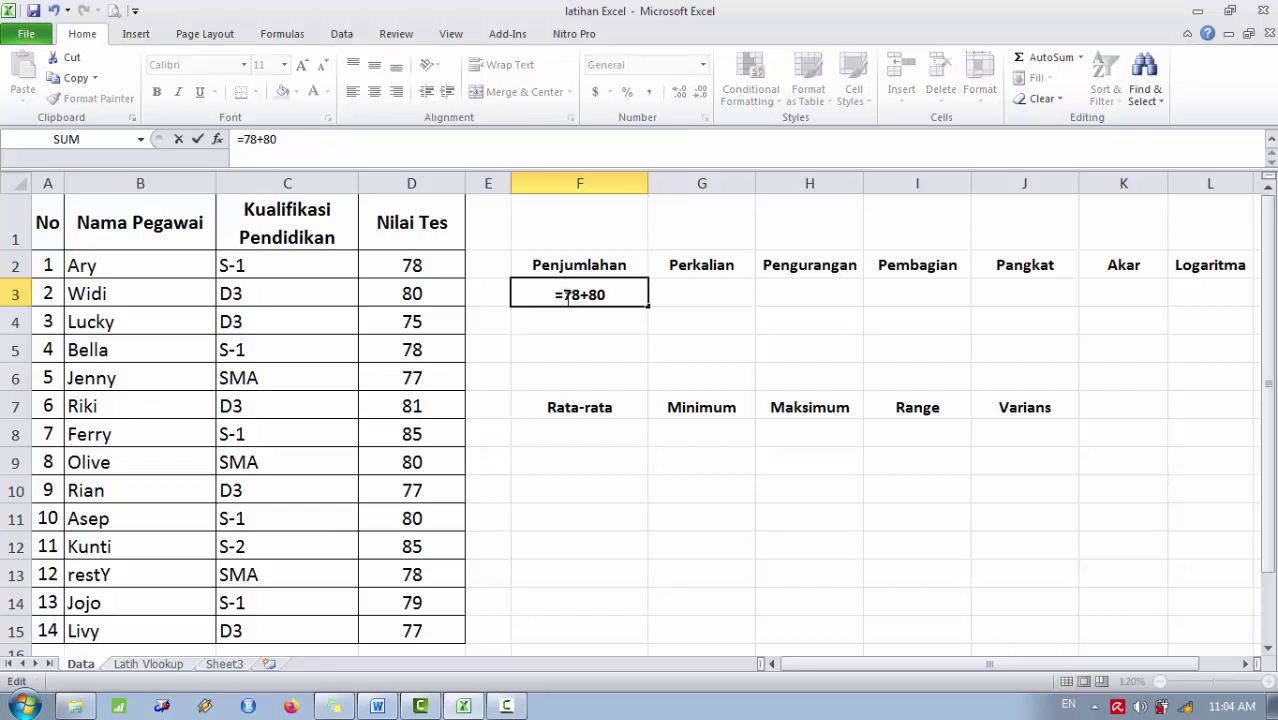
key("Return")
- Replace the content of F3 with the cell-reference formula =D2+D3 to add the first two test scores
left_click(566, 296)
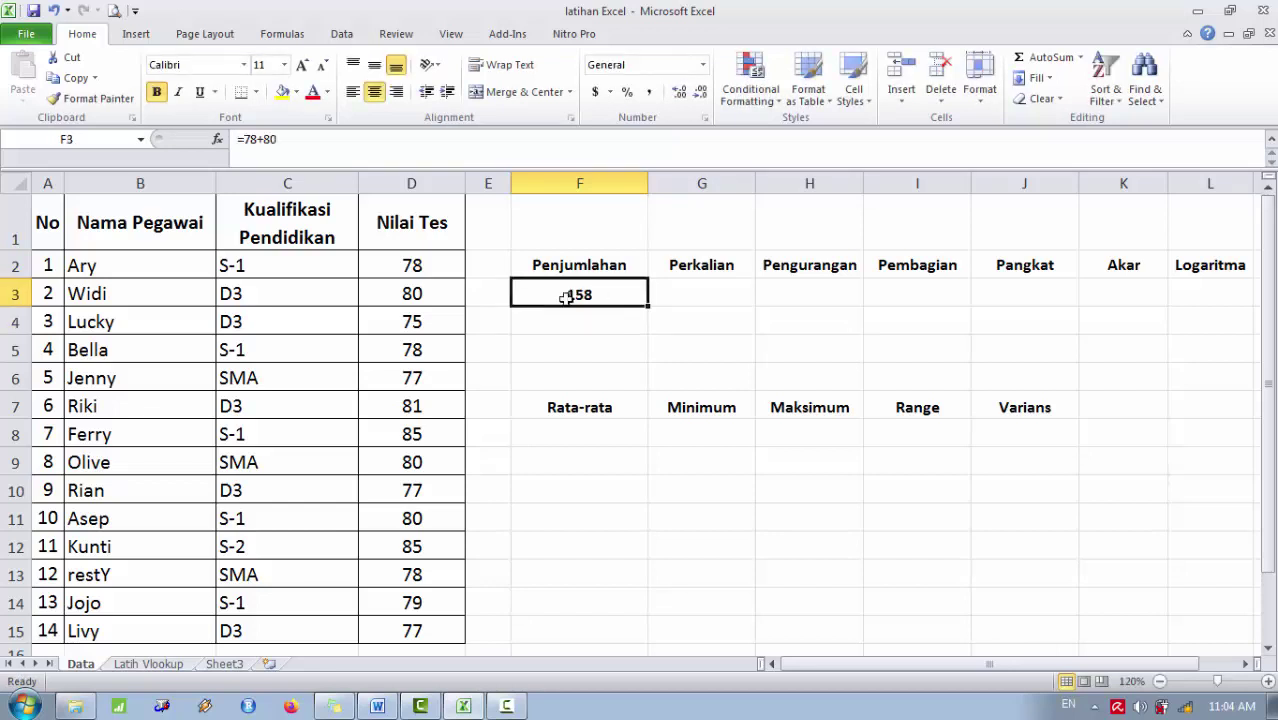
key("Delete")
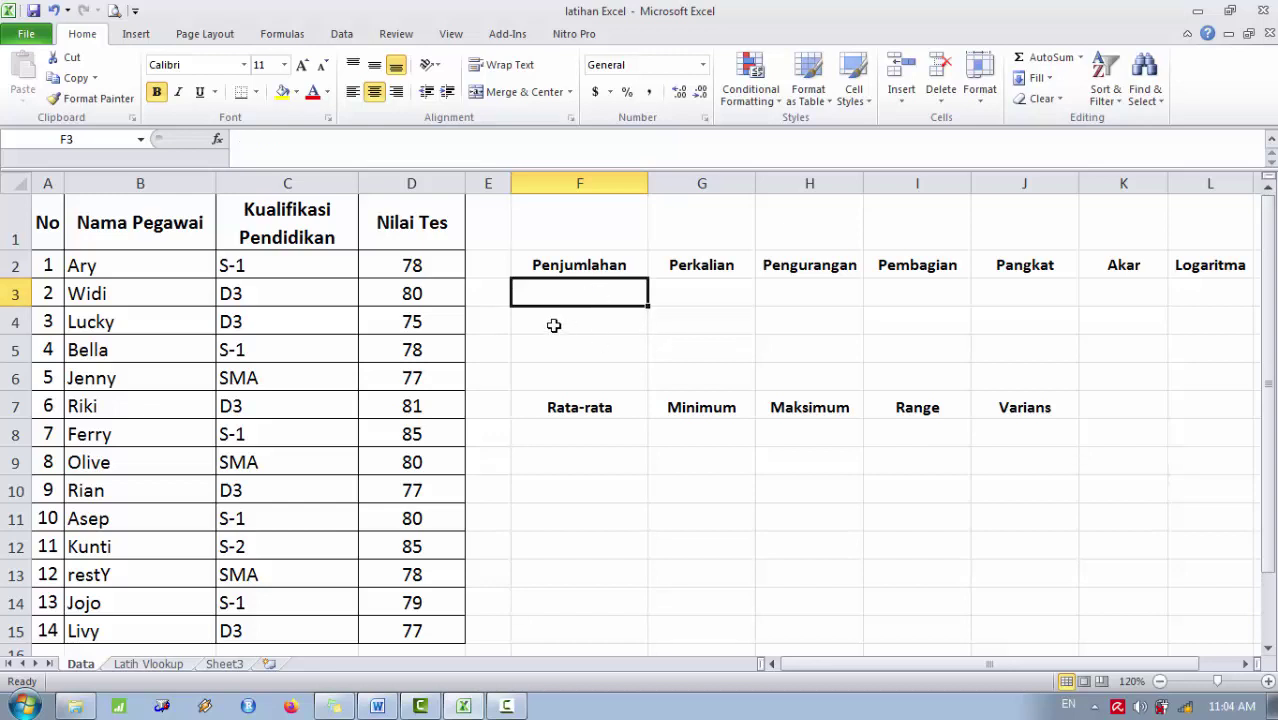
type("=")
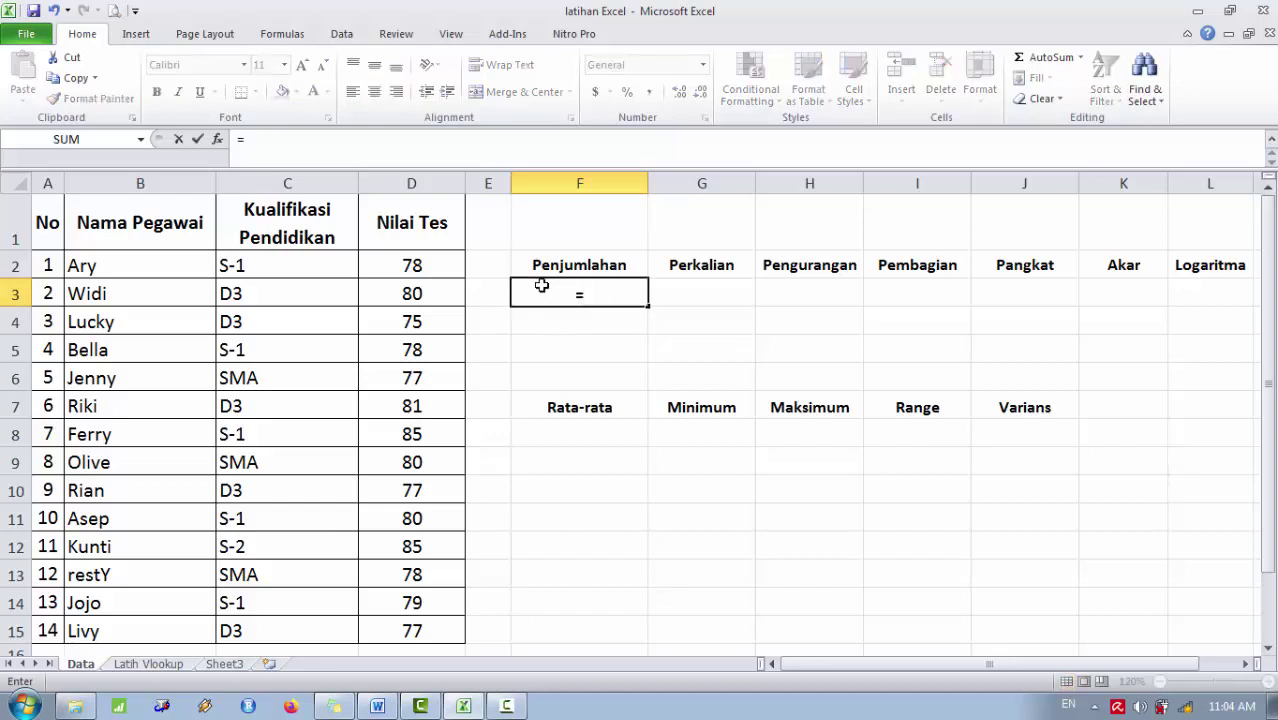
left_click(401, 263)
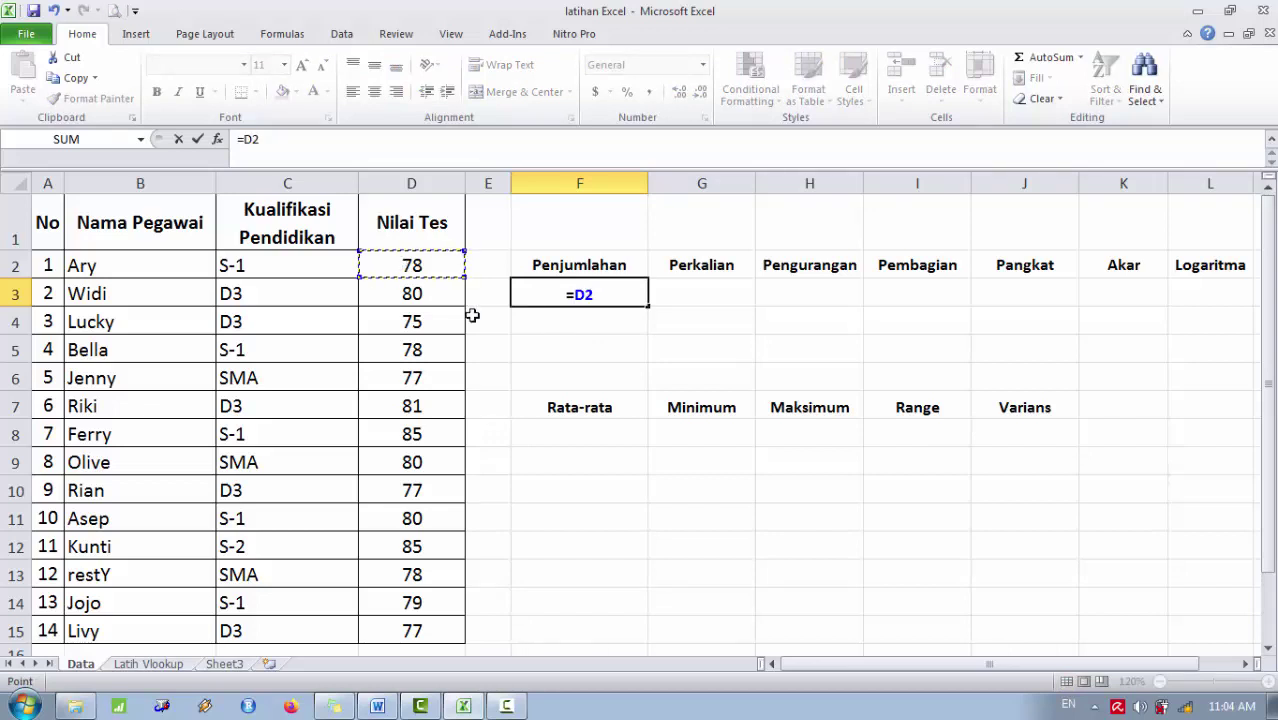
type("+")
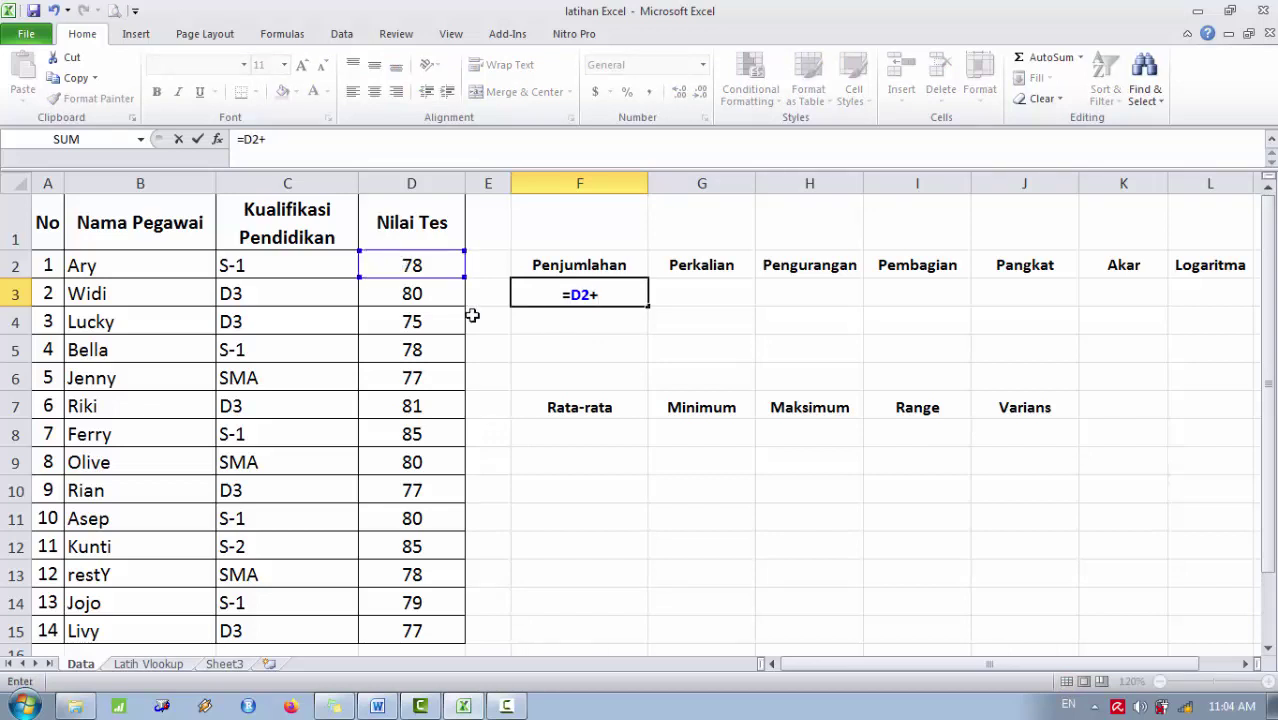
left_click(413, 293)
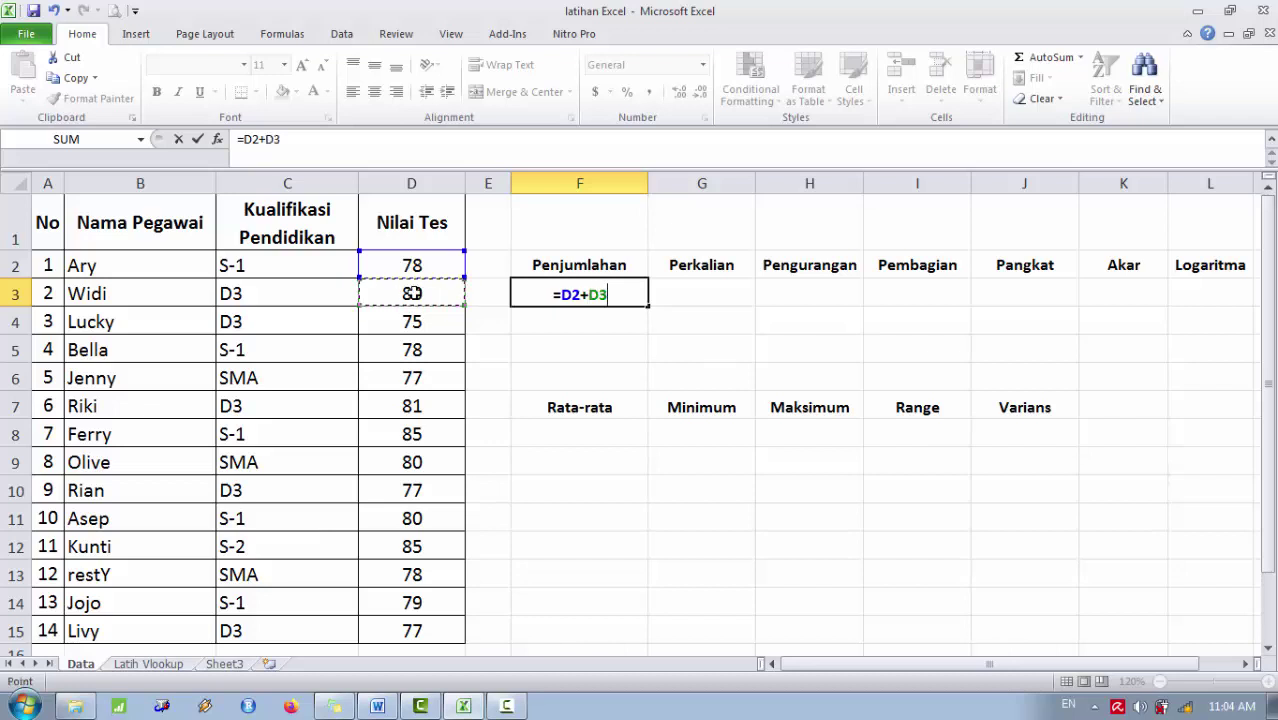
key("Return")
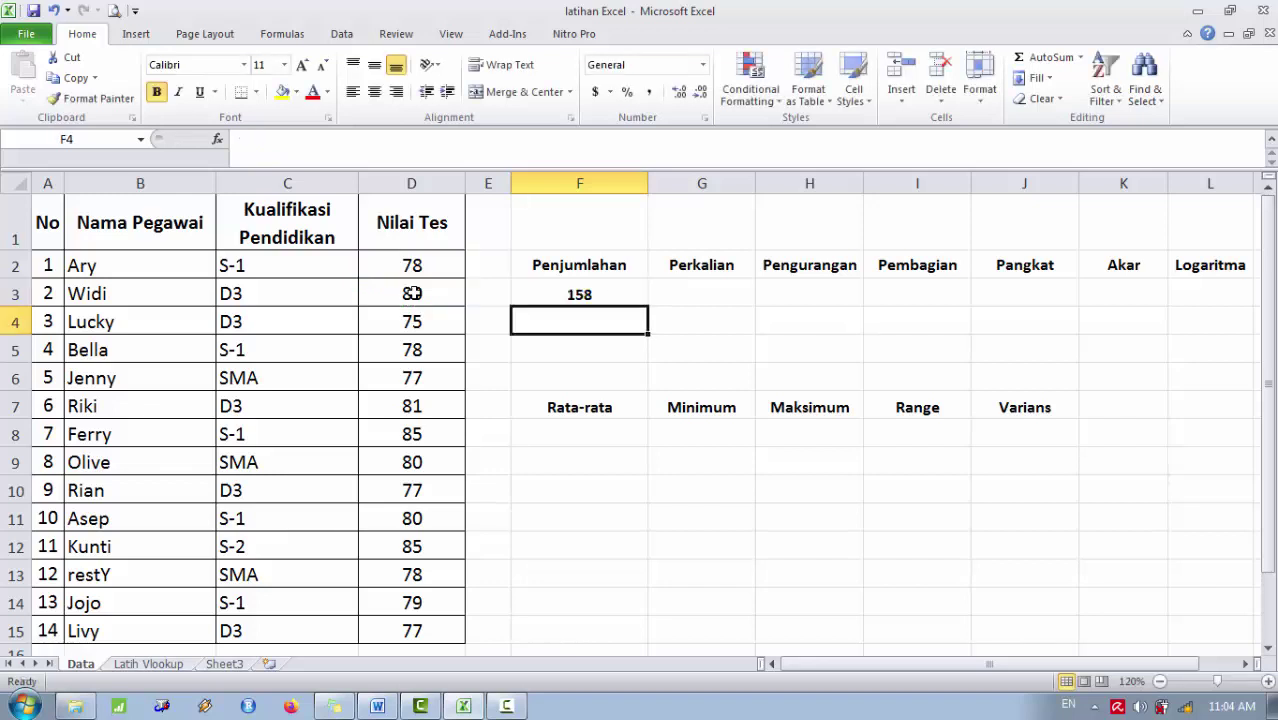
- Multiply the first two test scores in cell G3 under Perkalian with the formula =D2*D3
left_click(718, 294)
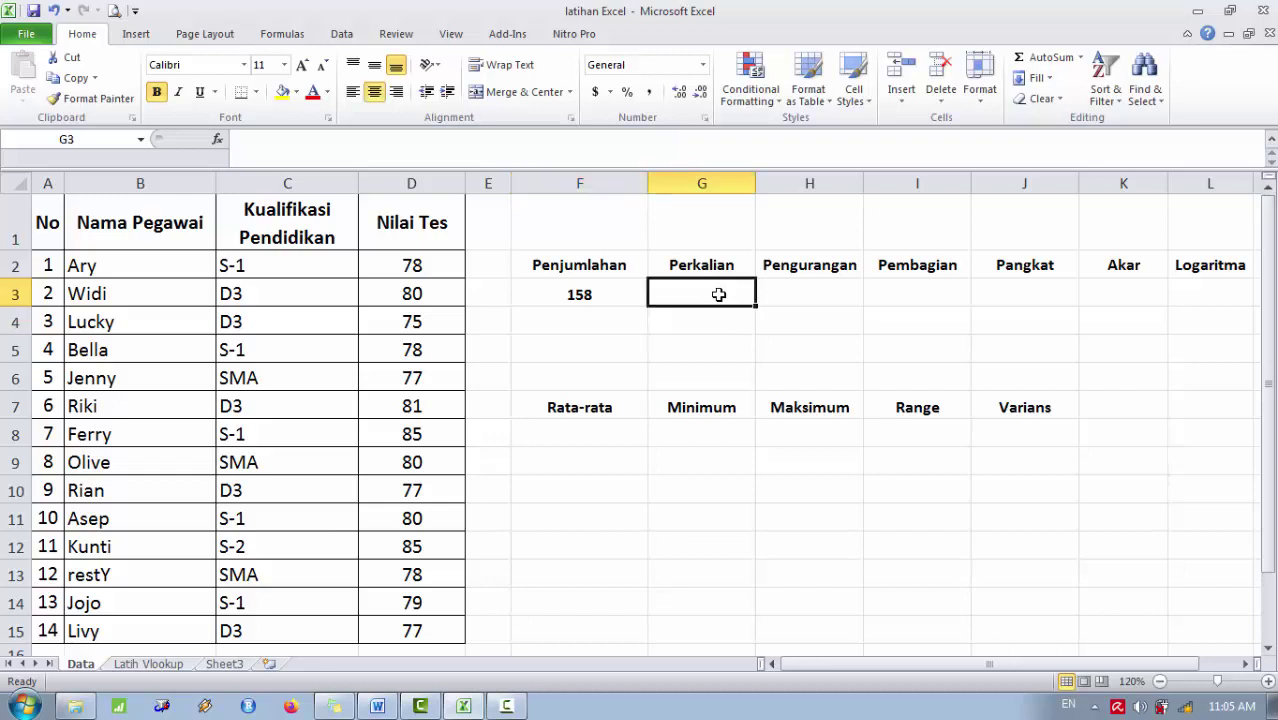
type("=")
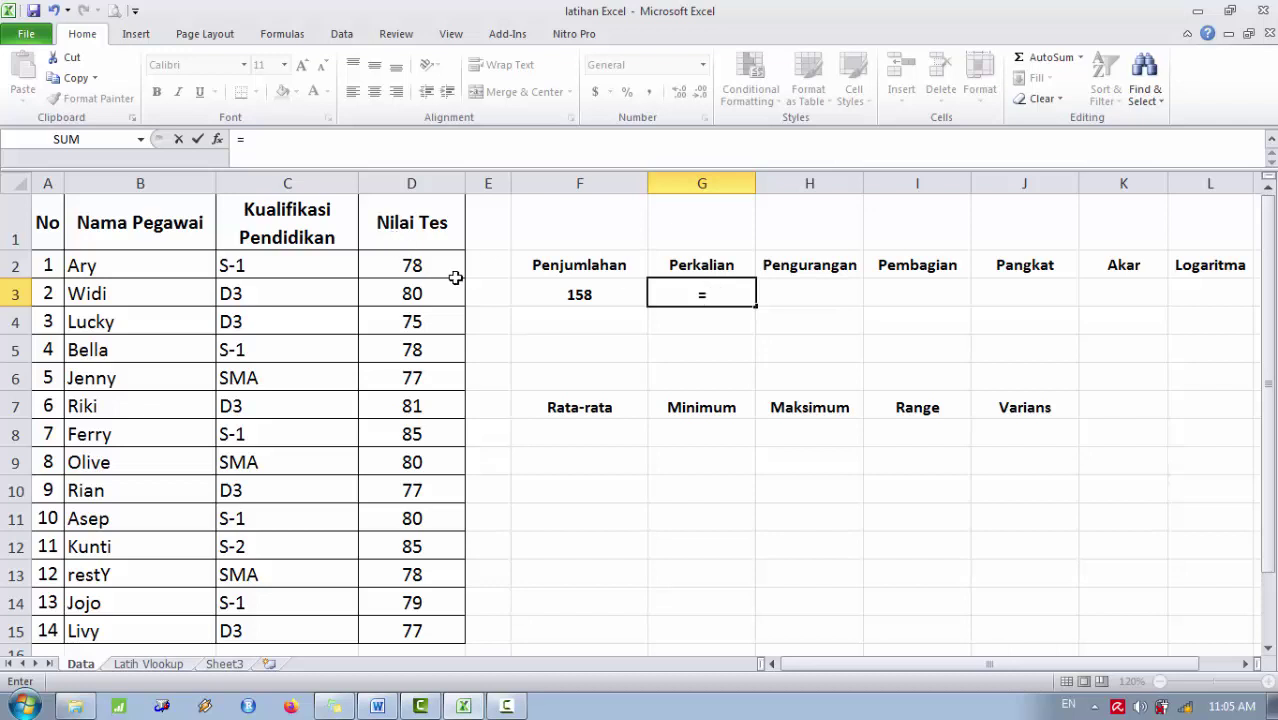
left_click(412, 264)
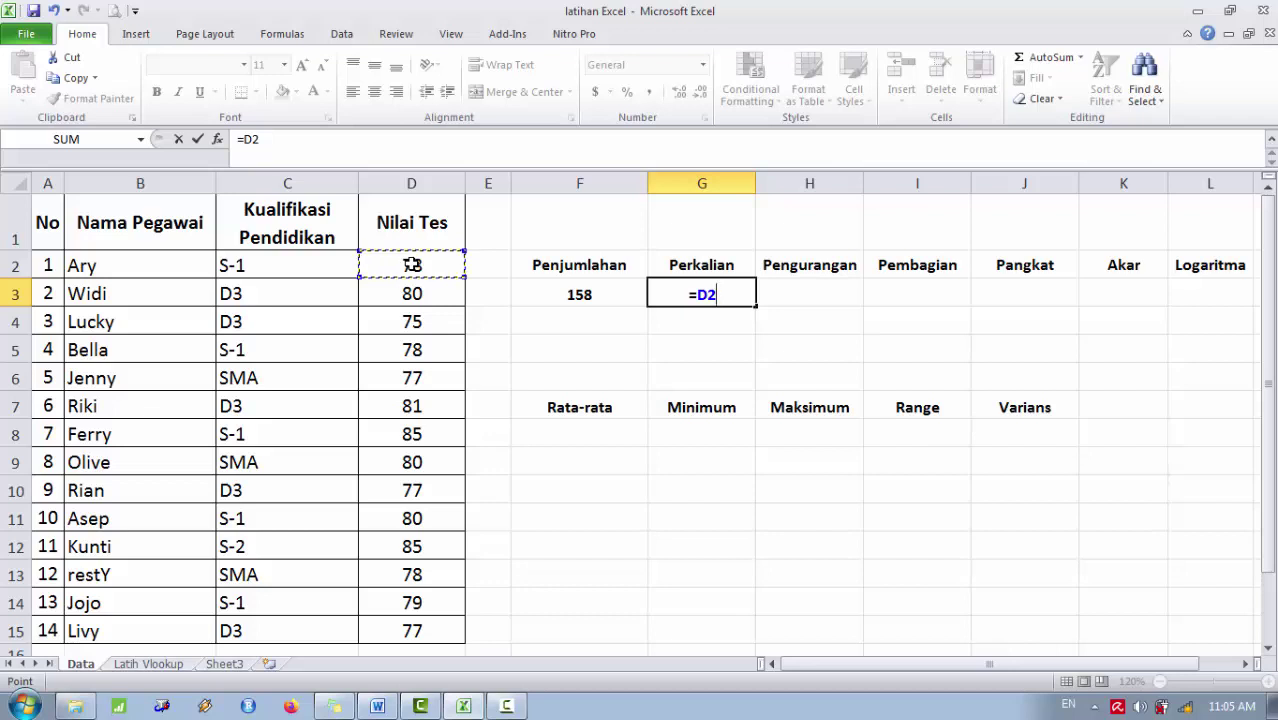
type("*")
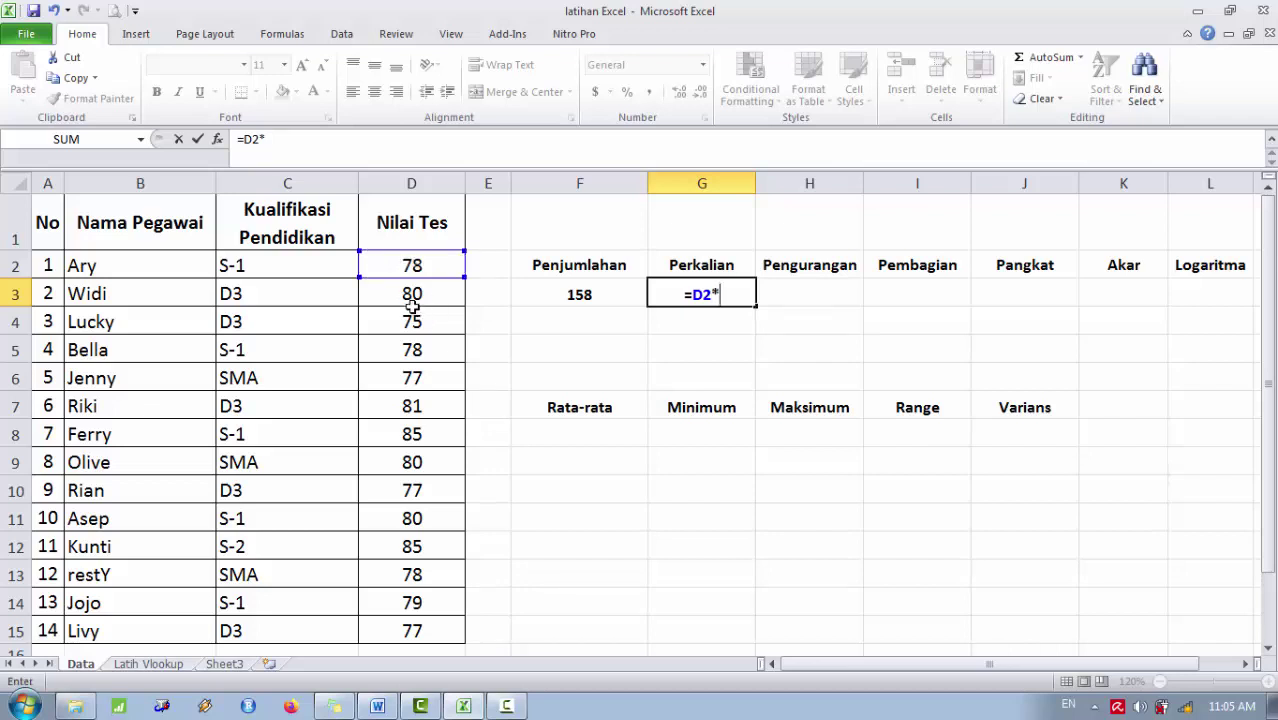
left_click(401, 299)
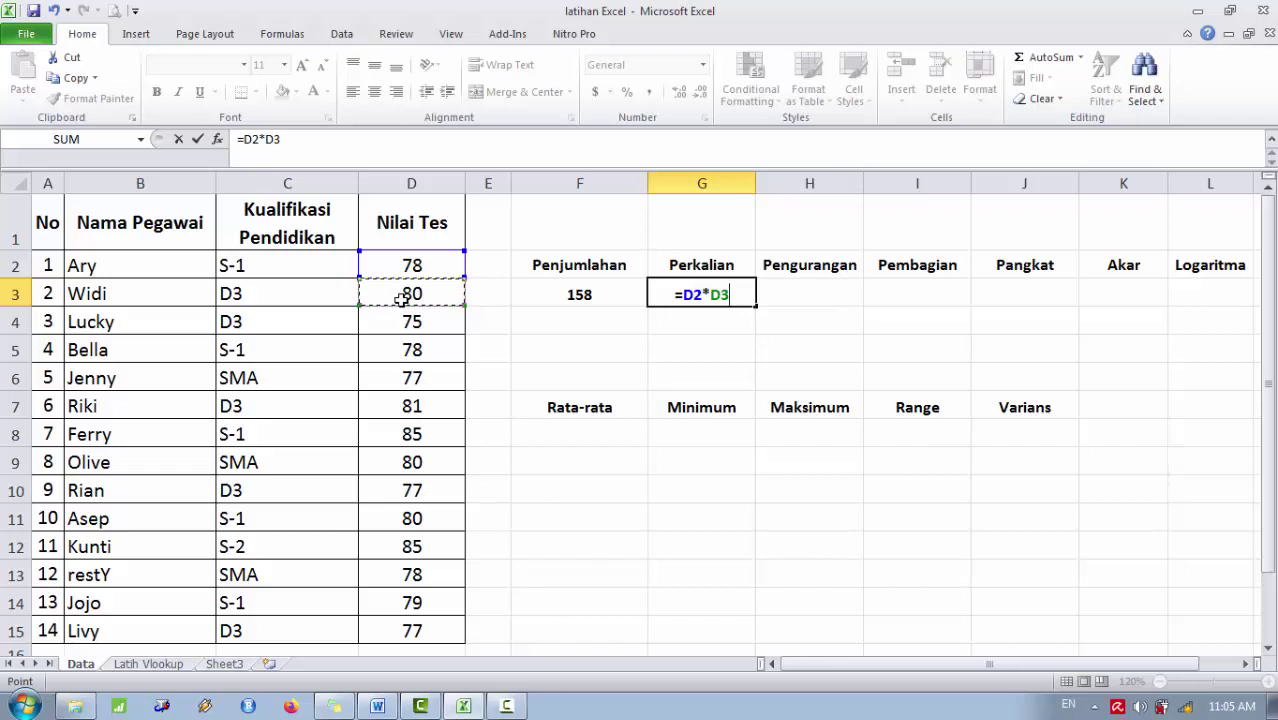
key("Return")
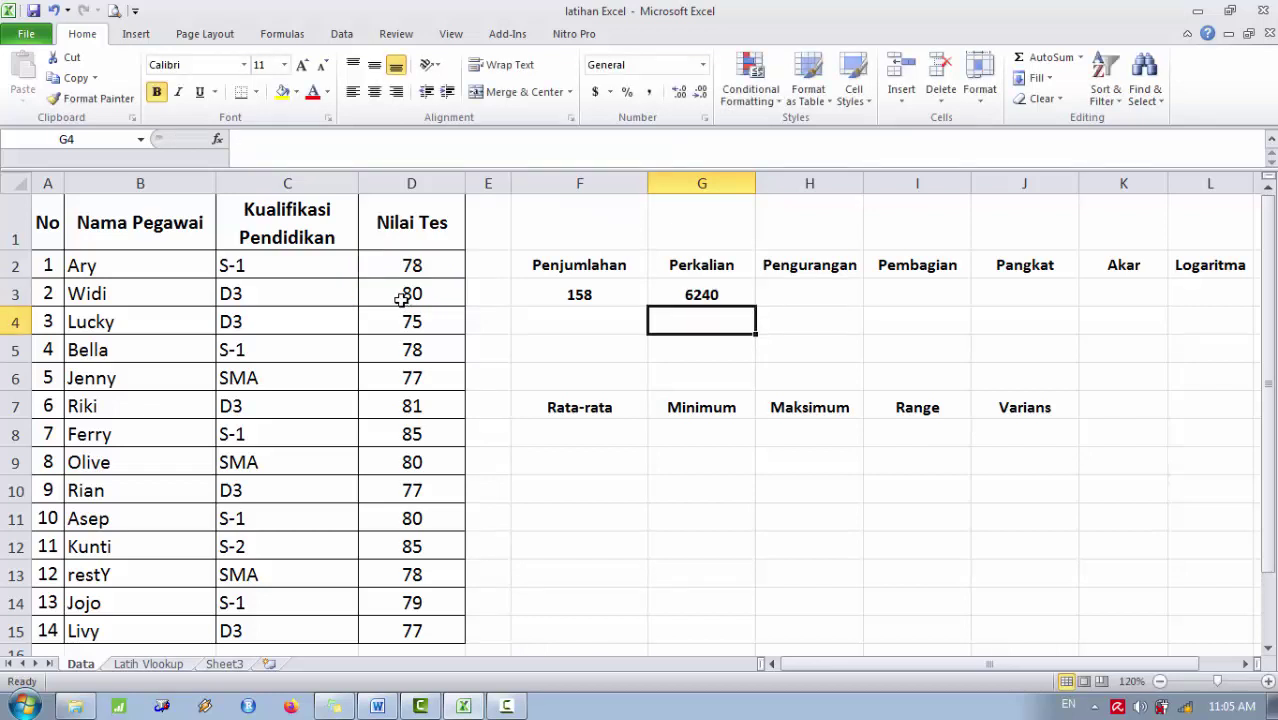
- Subtract the third test score from the first in cell H3 under Pengurangan with =D2-D4
left_click(813, 294)
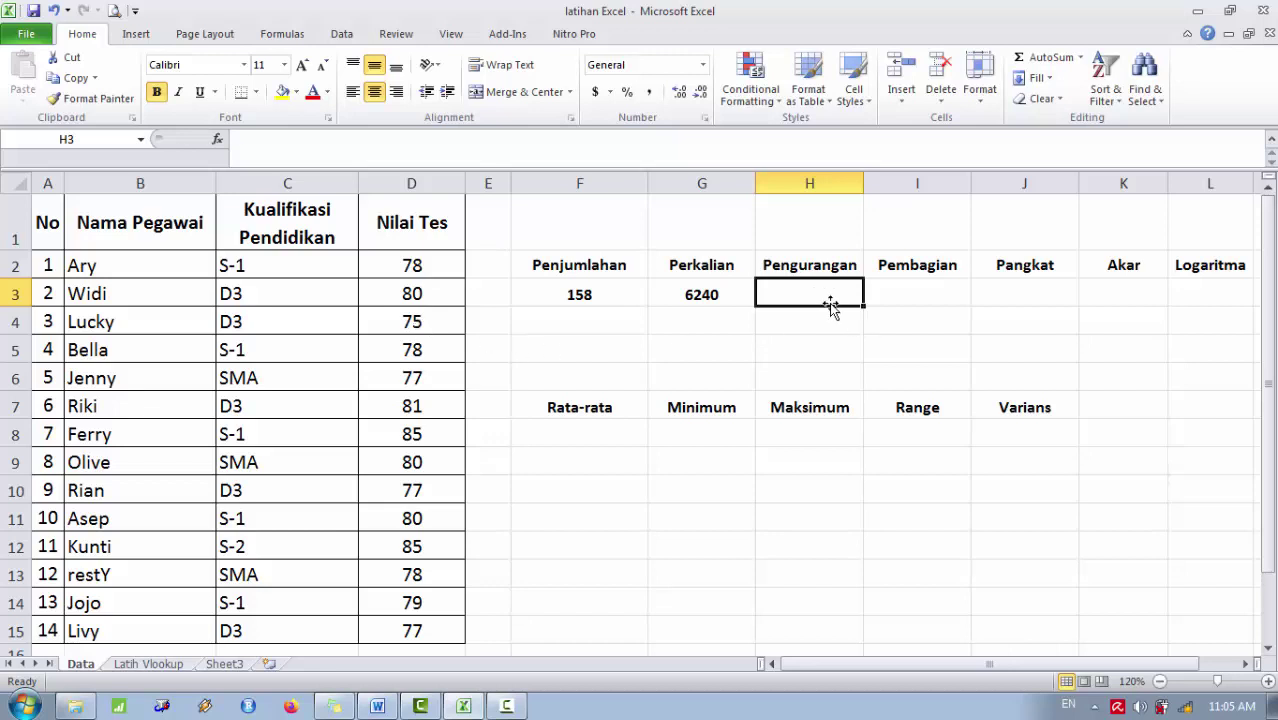
type("=")
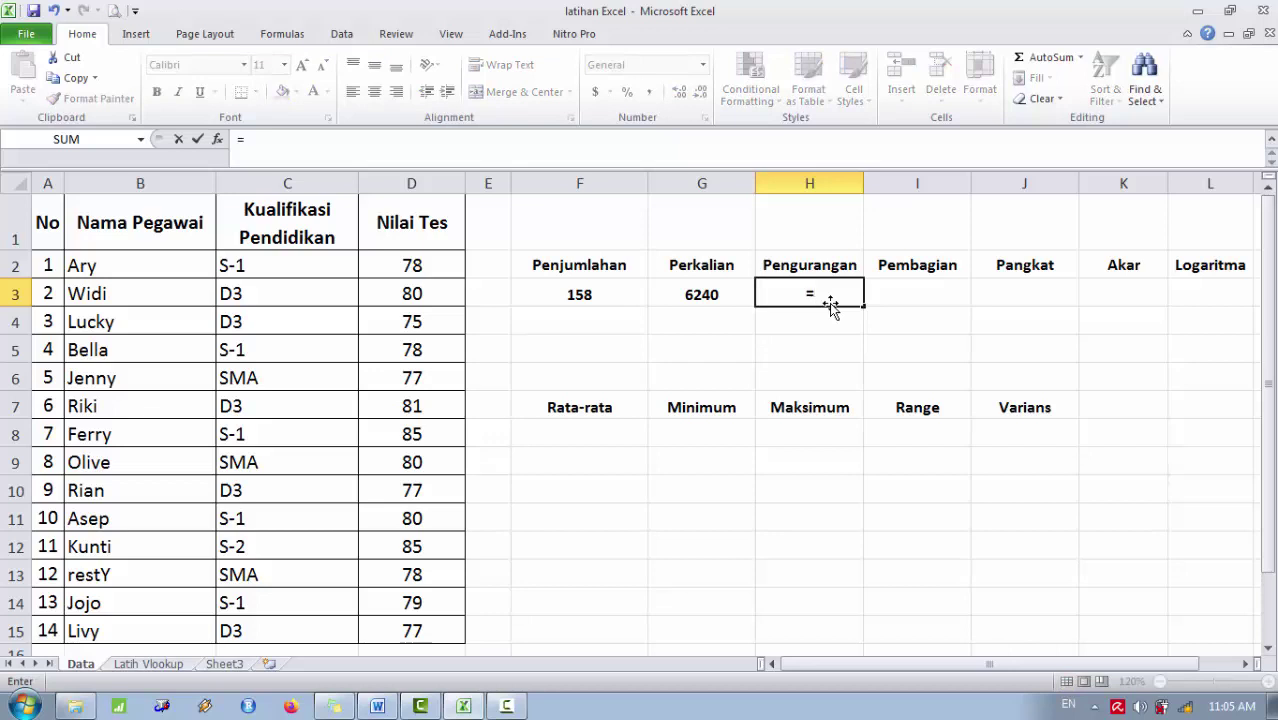
left_click(380, 260)
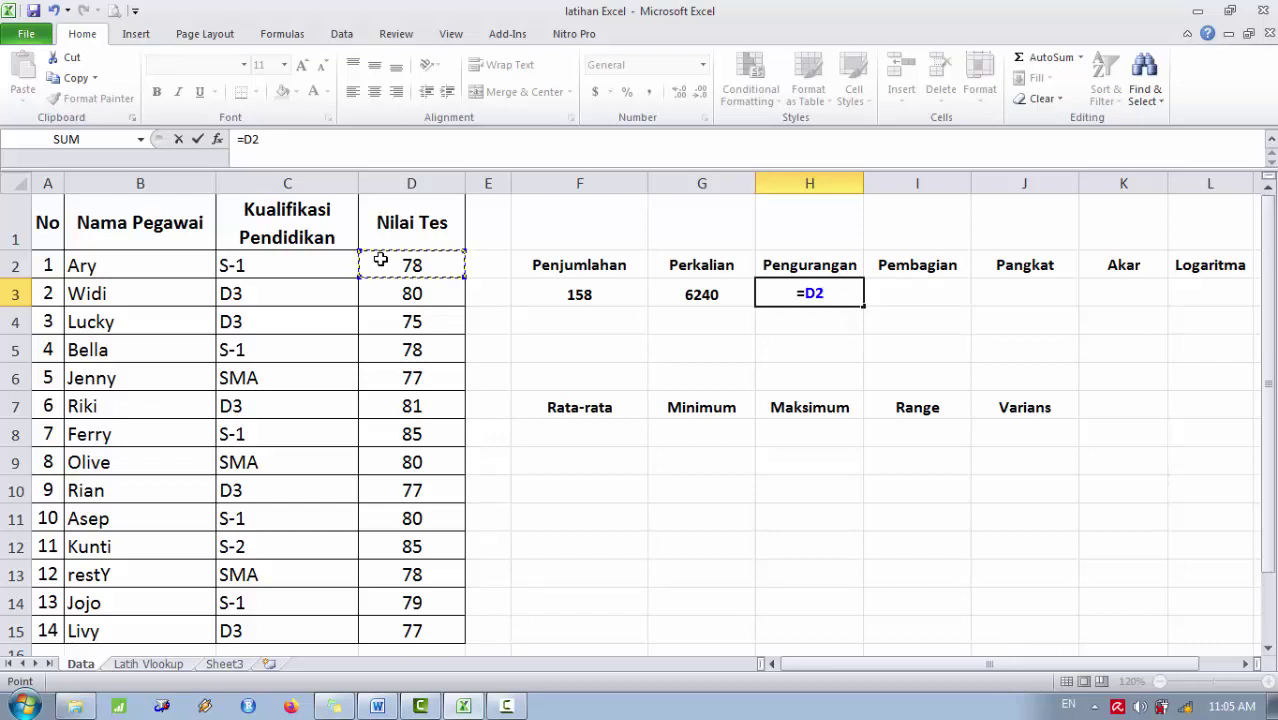
type("-")
left_click(411, 320)
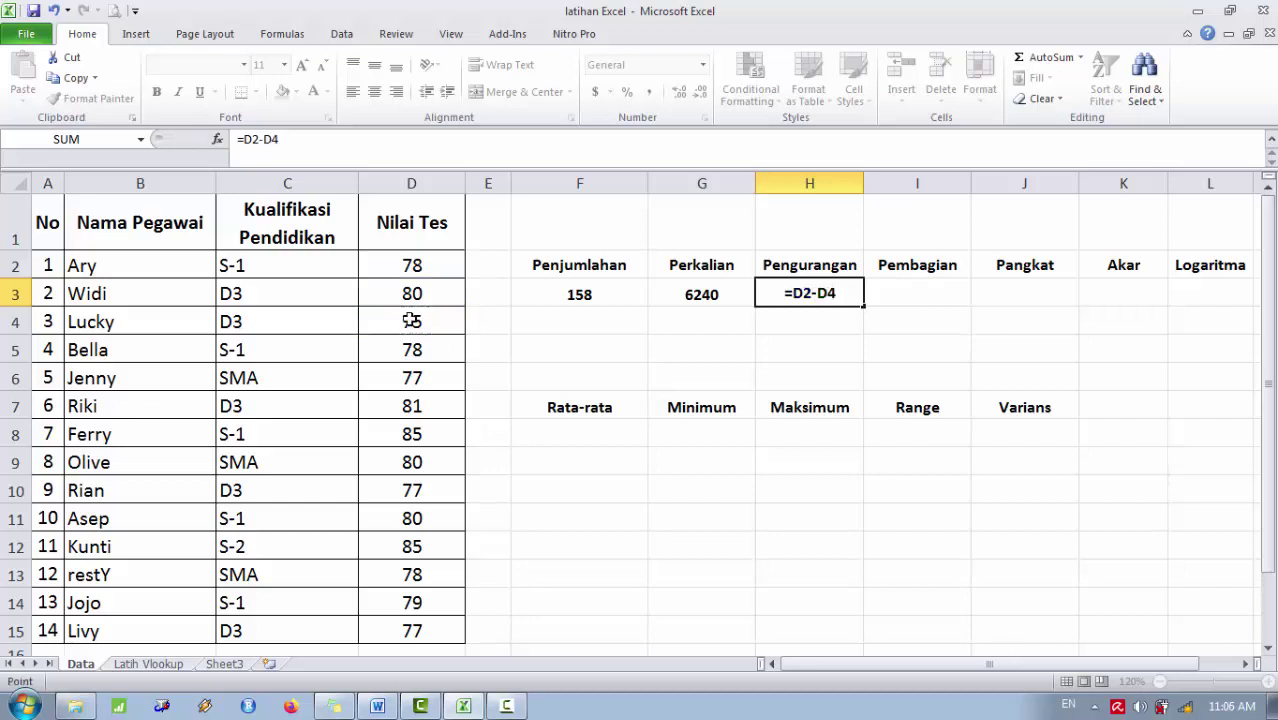
key("Return")
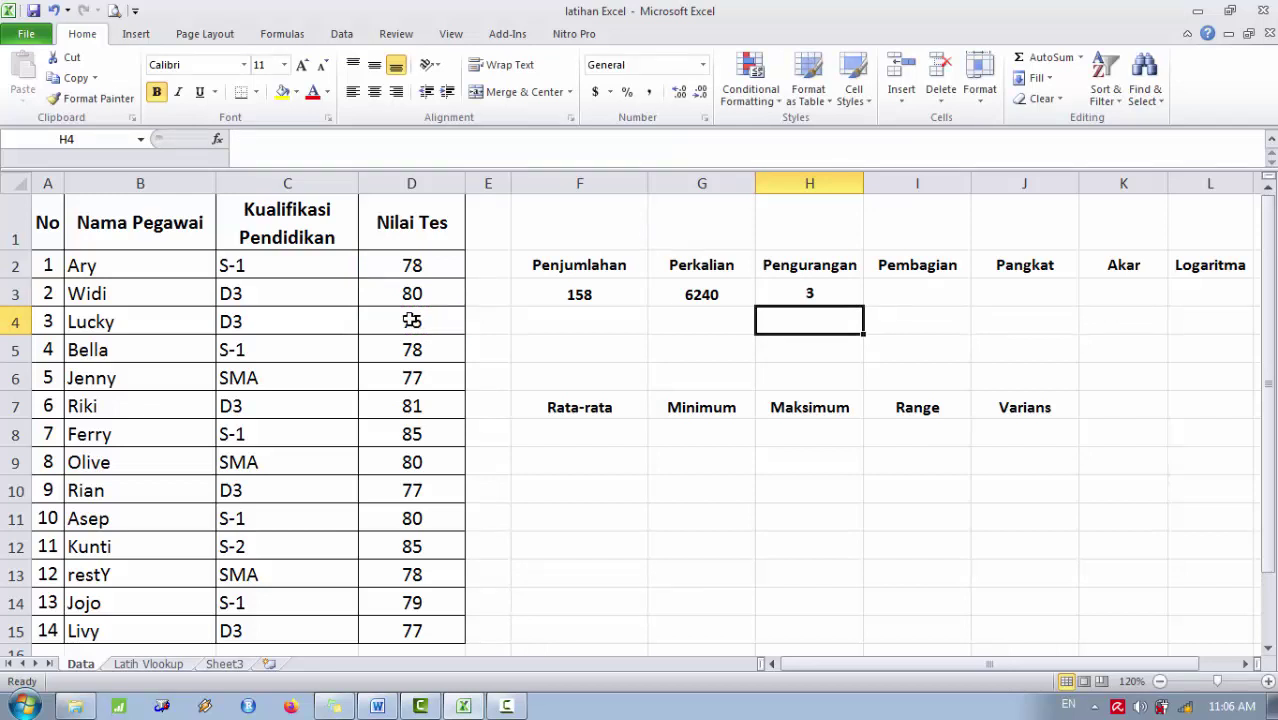
- Divide the first test score by the fourth in cell I3 under Pembagian with =D2/D5
left_click(913, 284)
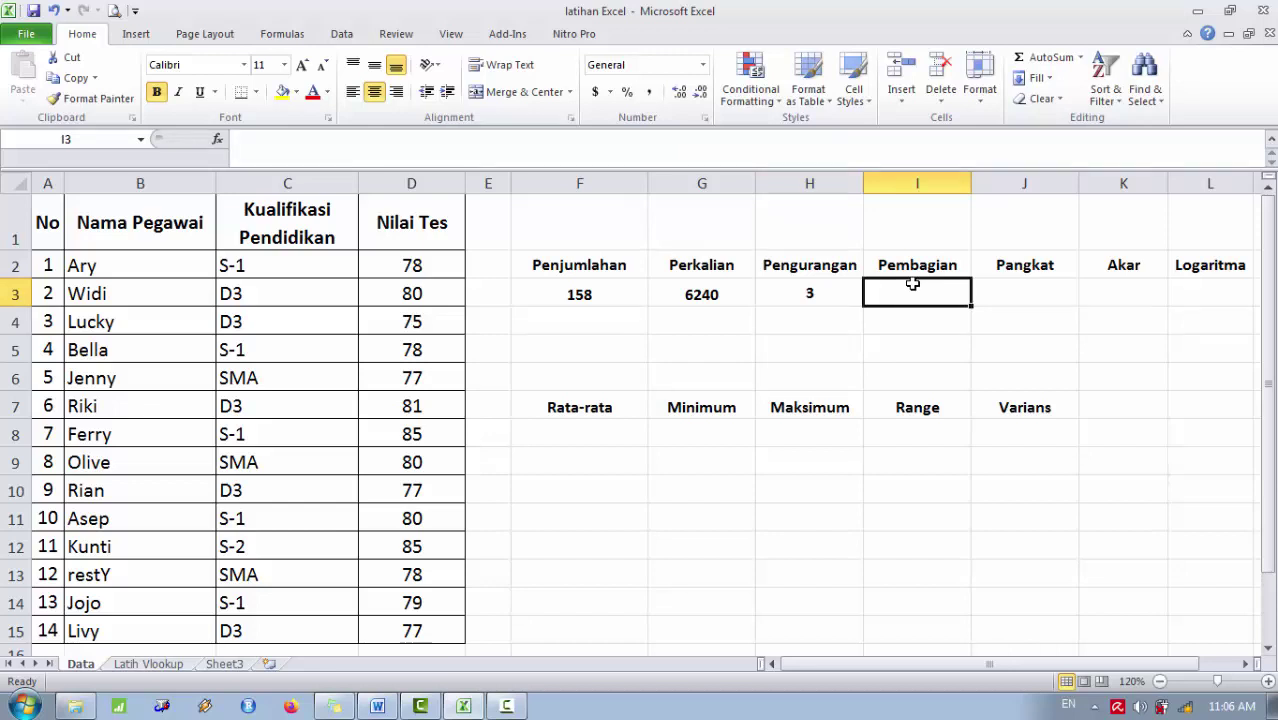
type("=")
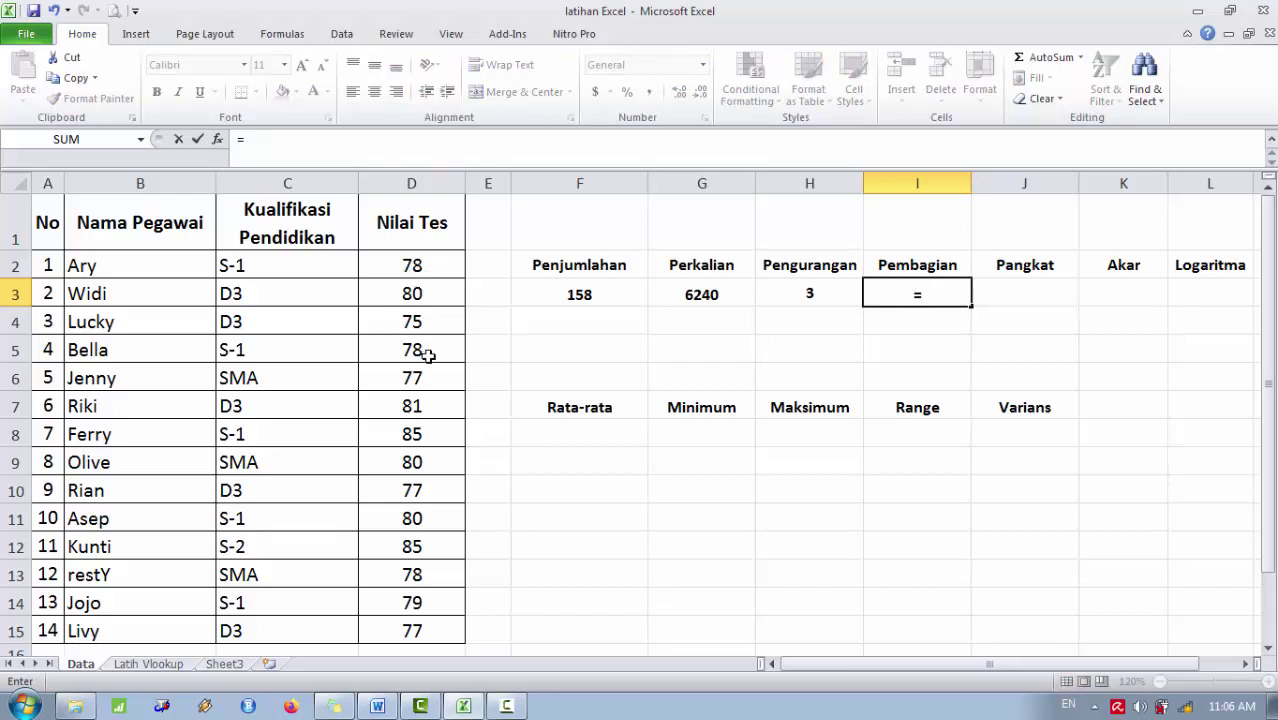
left_click(416, 265)
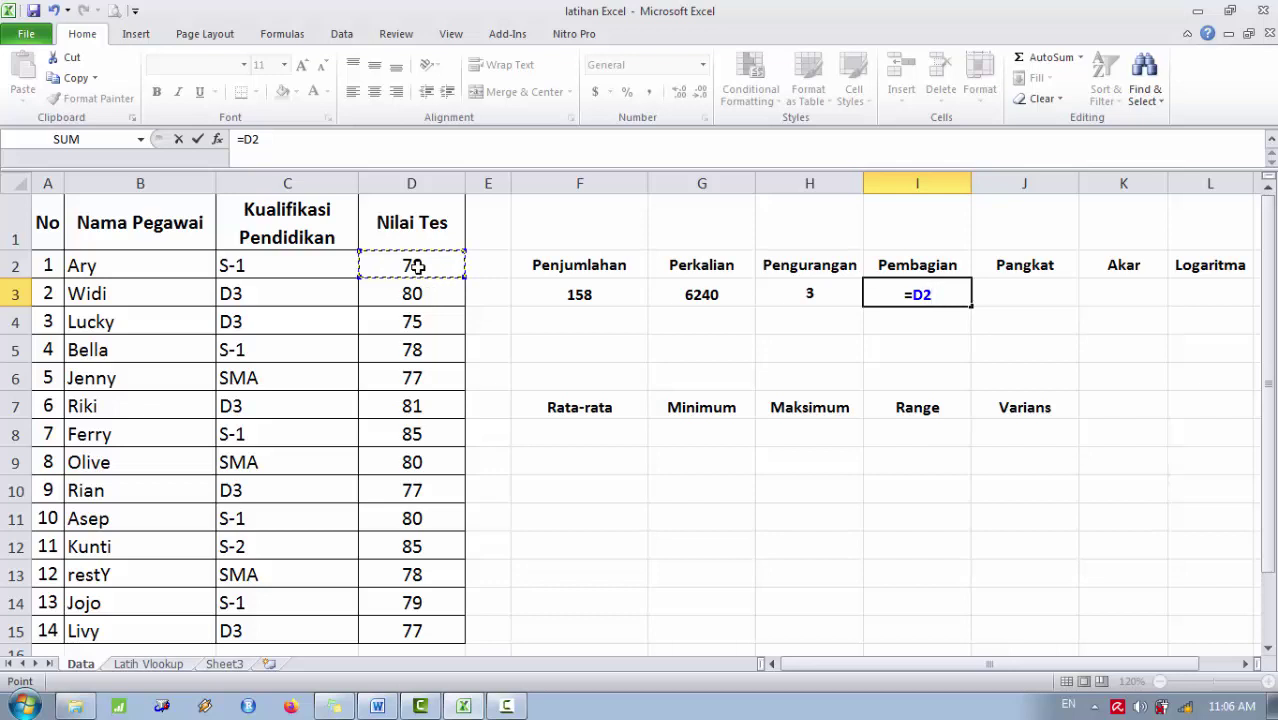
type("/")
left_click(390, 352)
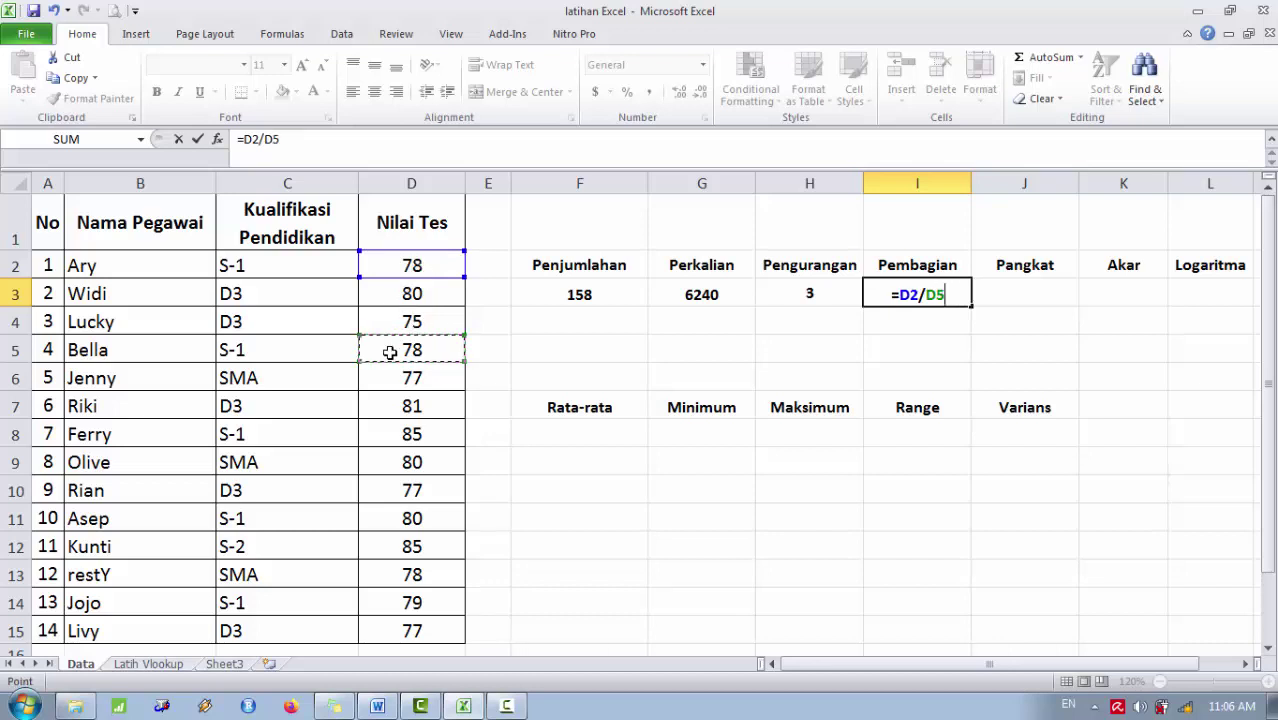
key("Return")
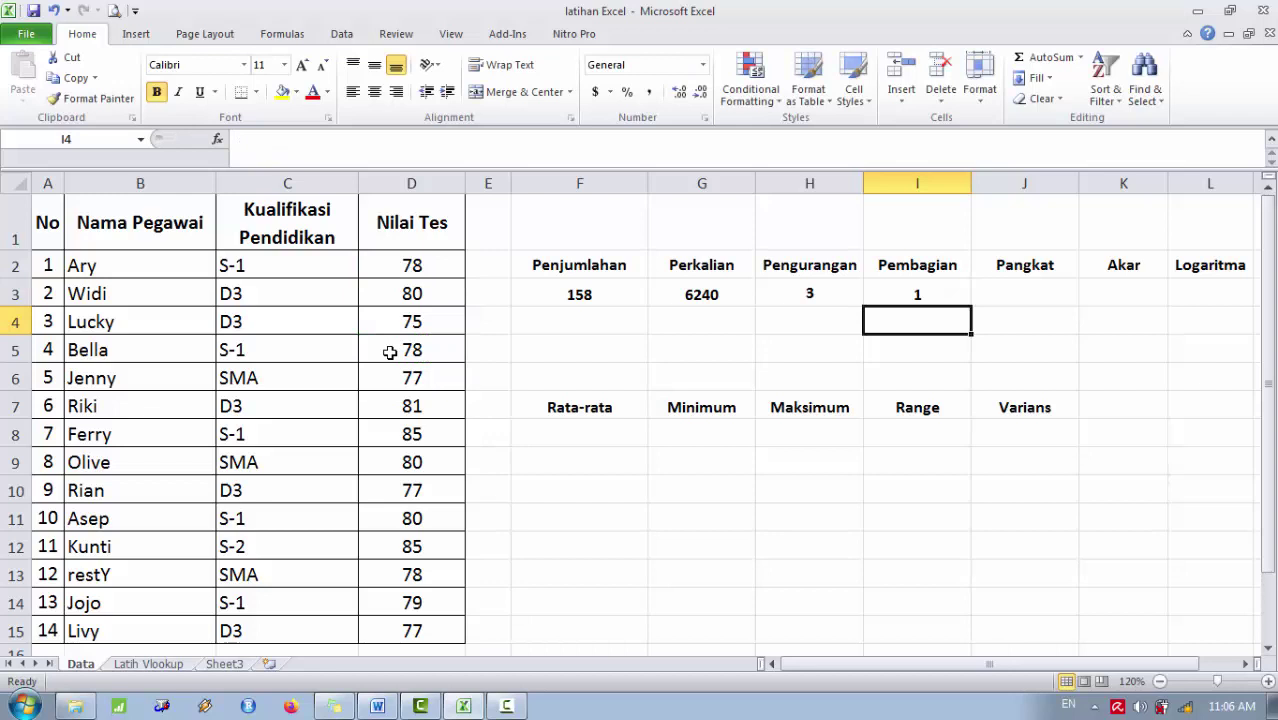
key("Right")
key("Up")
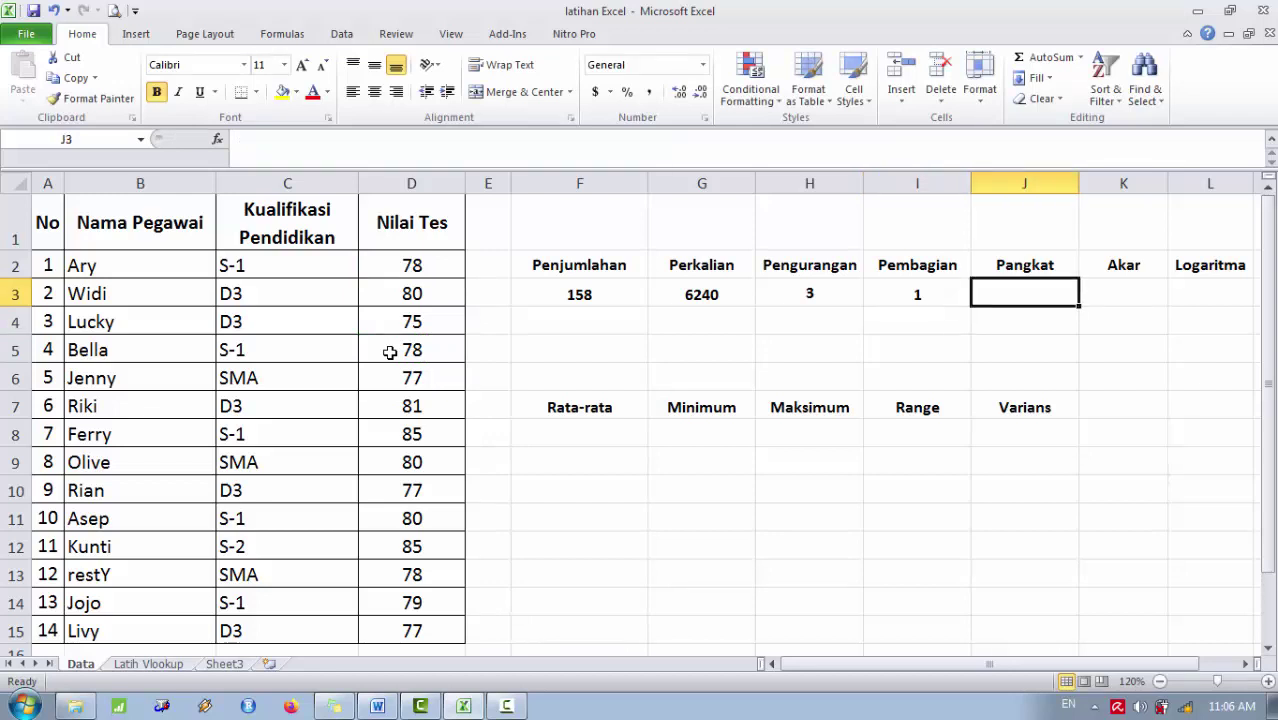
key("Left")
key("Left")
key("Left")
key("Left")
key("Right")
key("Up")
key("Right")
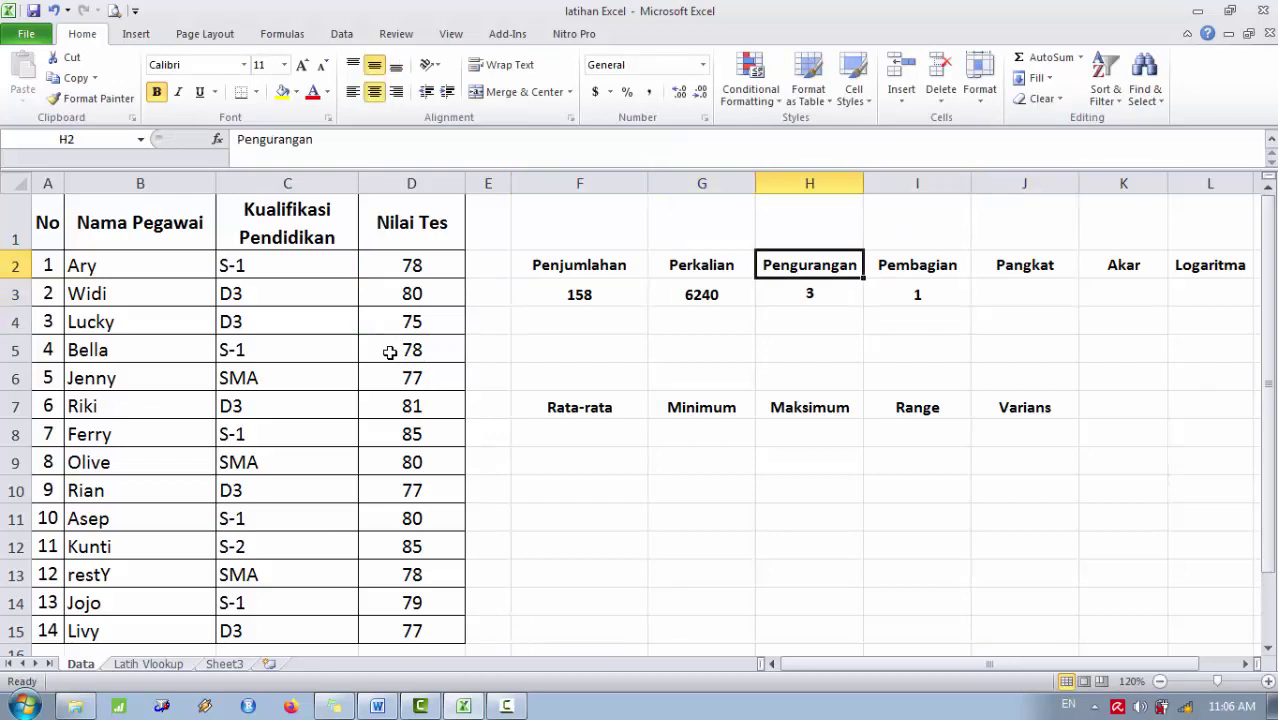
- Square the second test score in cell J3 under Pangkat with the formula =D3^2
key("Down")
key("Right")
key("Up")
key("Right")
key("Down")
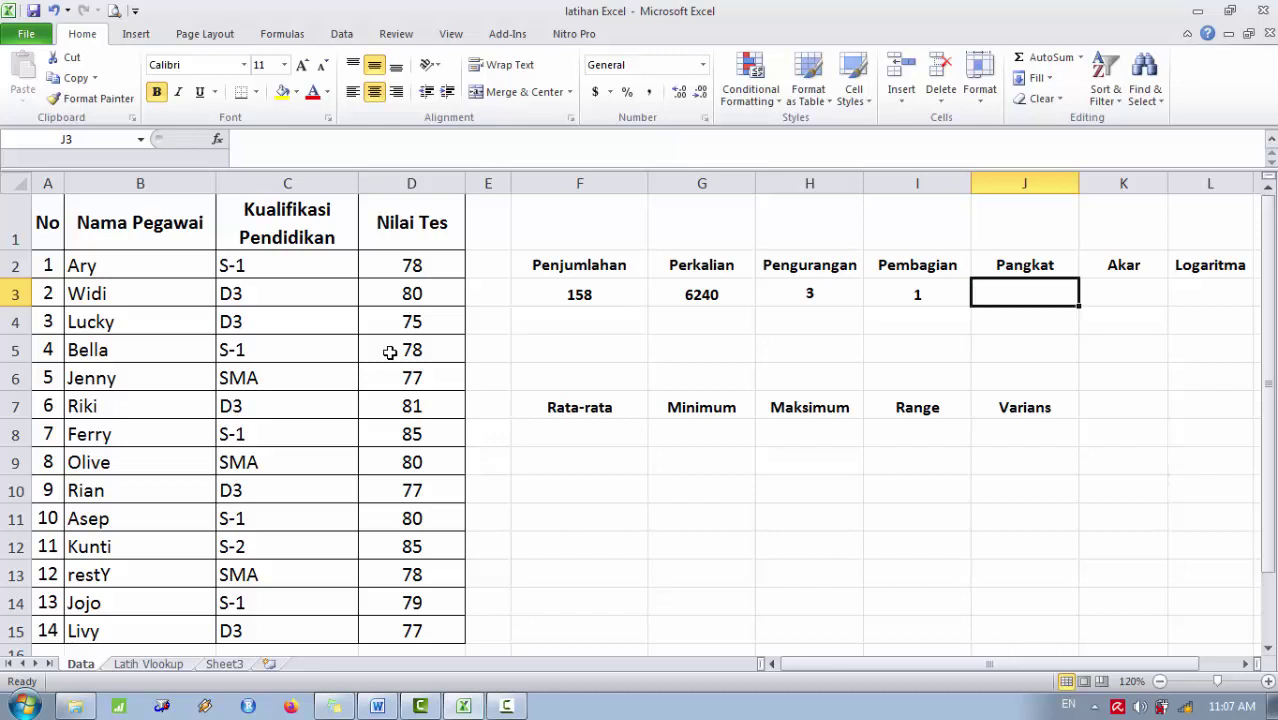
type("=")
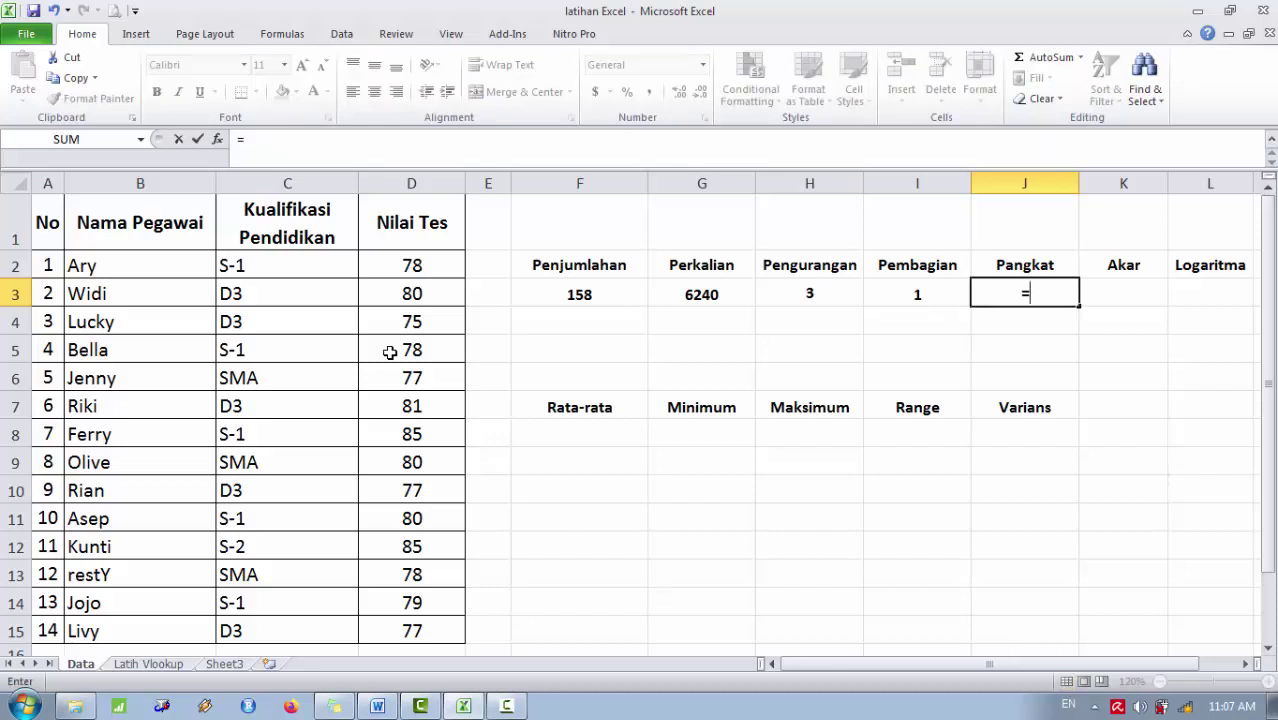
left_click(410, 294)
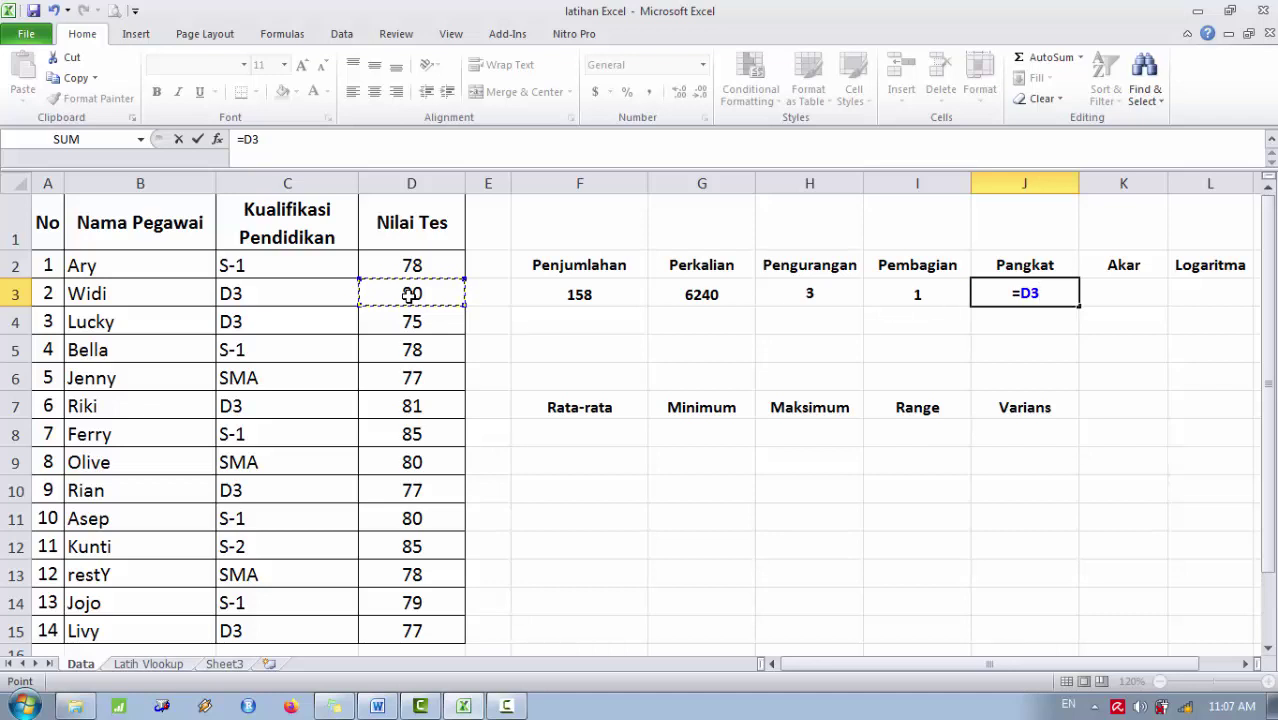
type("^")
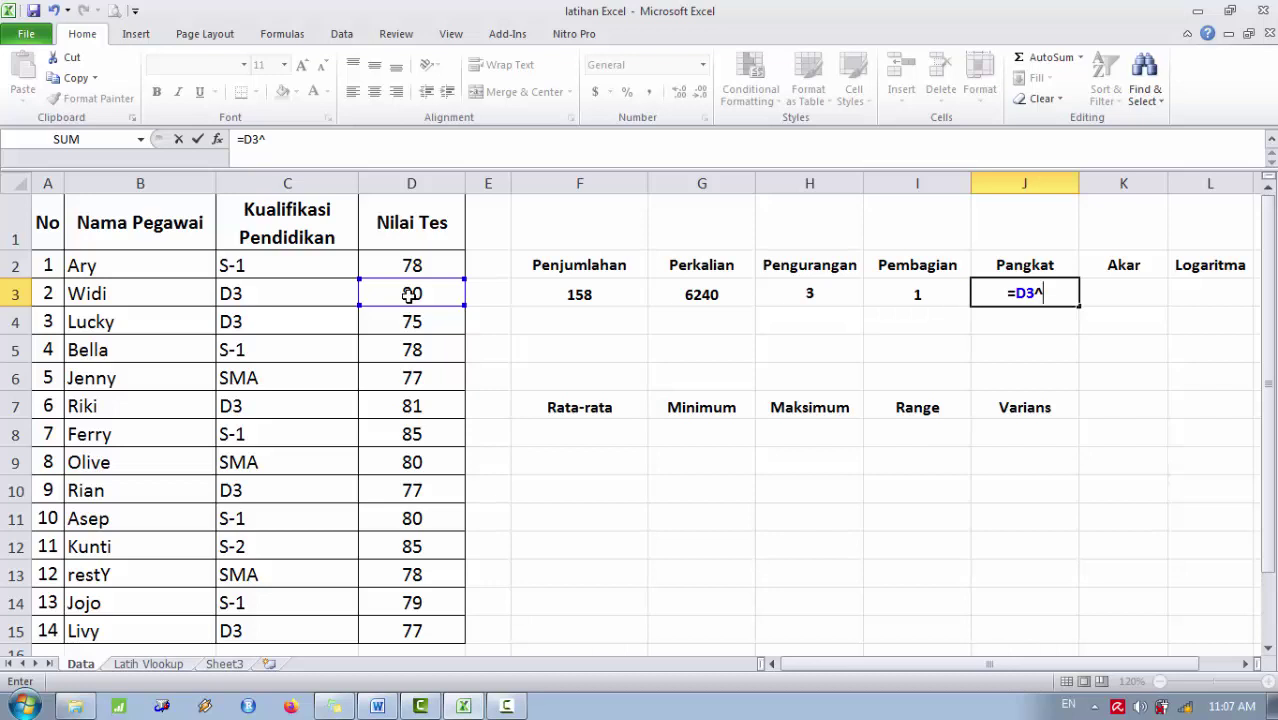
type("2")
key("Return")
key("Up")
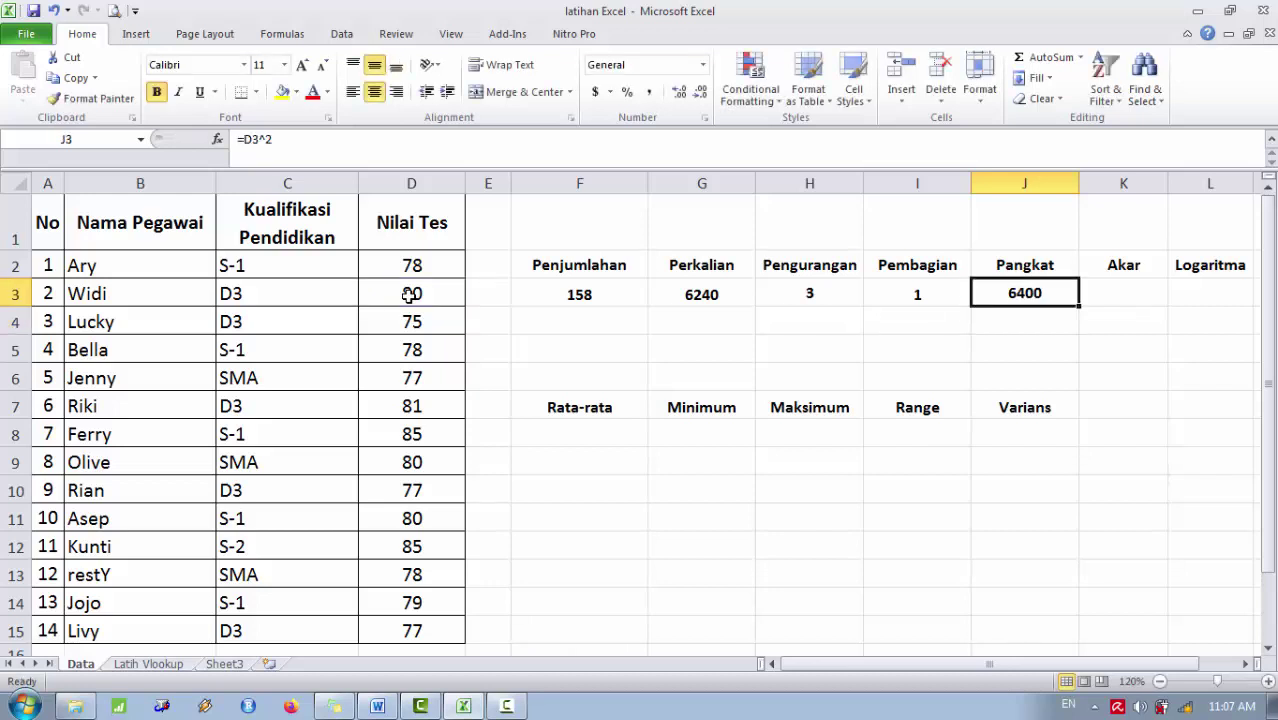
- Calculate the square root of the sixth test score in cell K3 under Akar with =SQRT(D7)
key("Right")
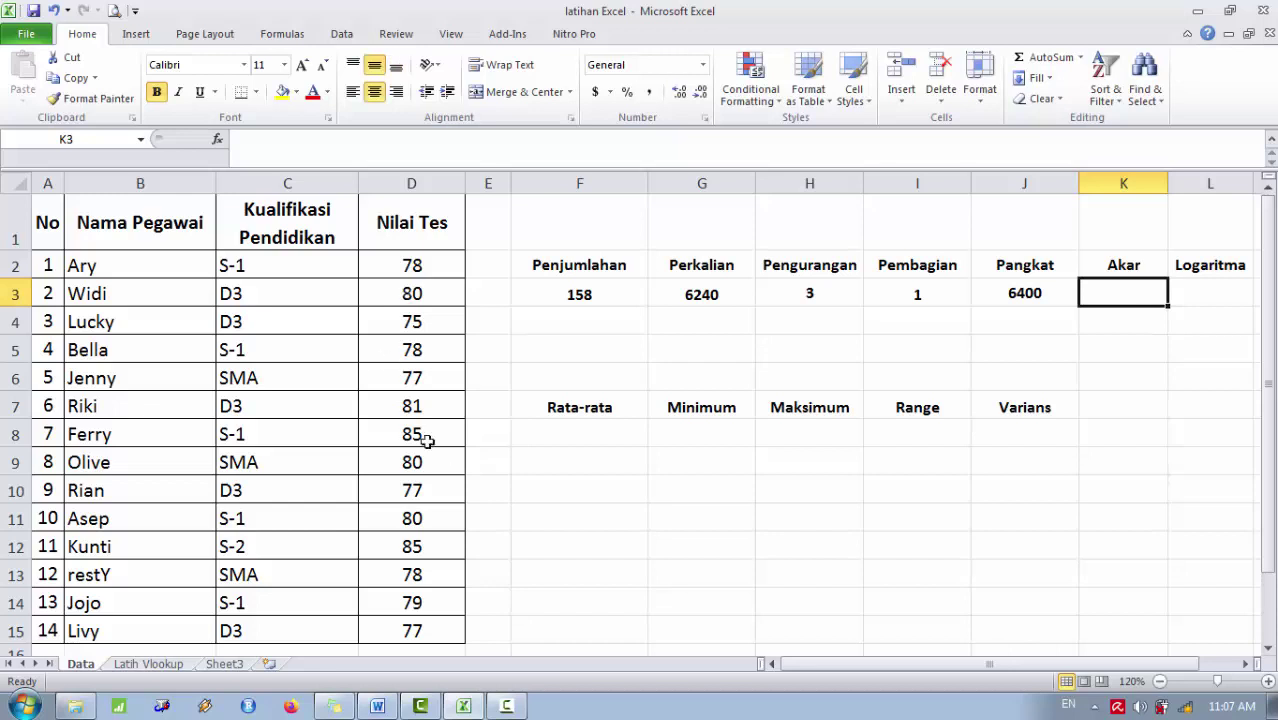
left_click(405, 410)
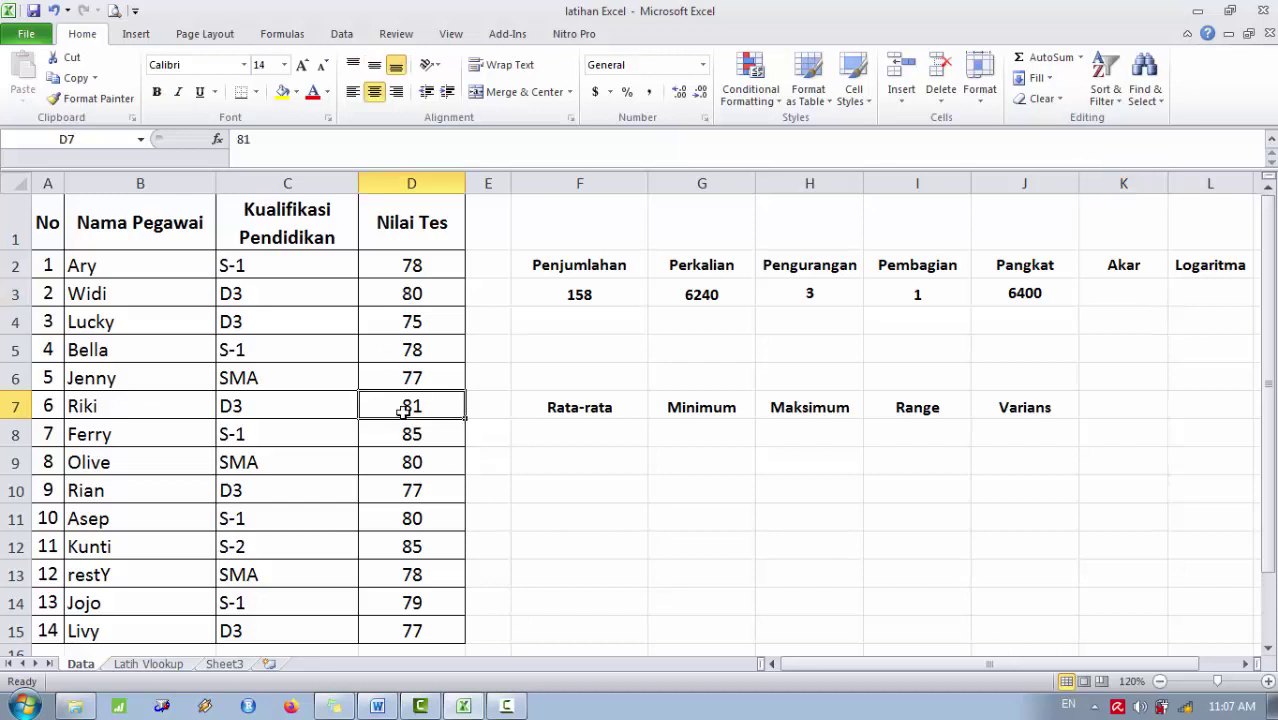
left_click(1126, 295)
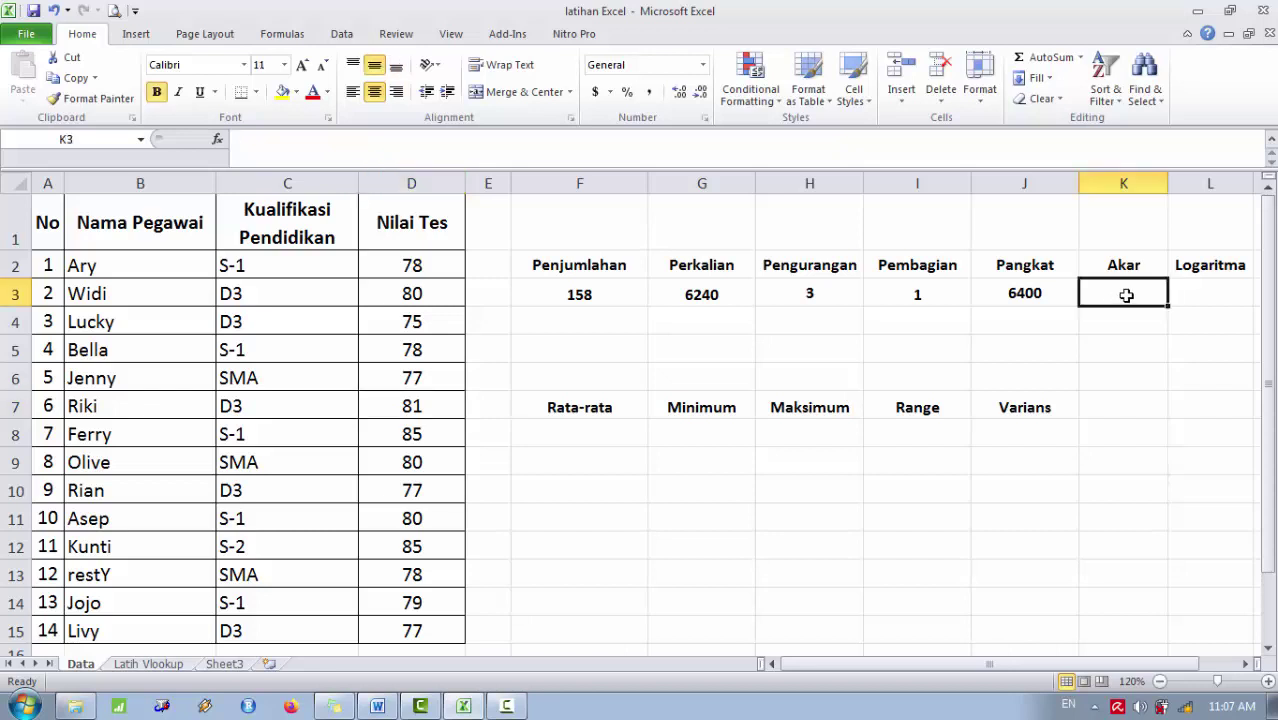
type("=")
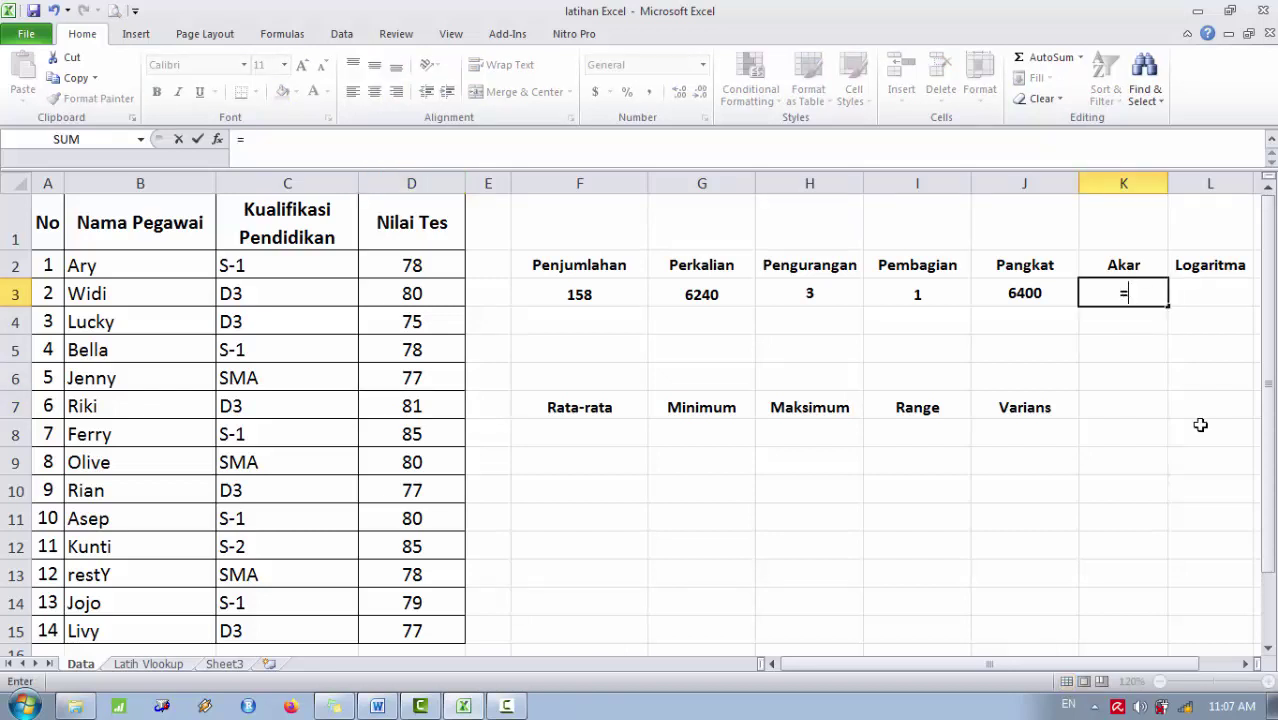
type("sqrt")
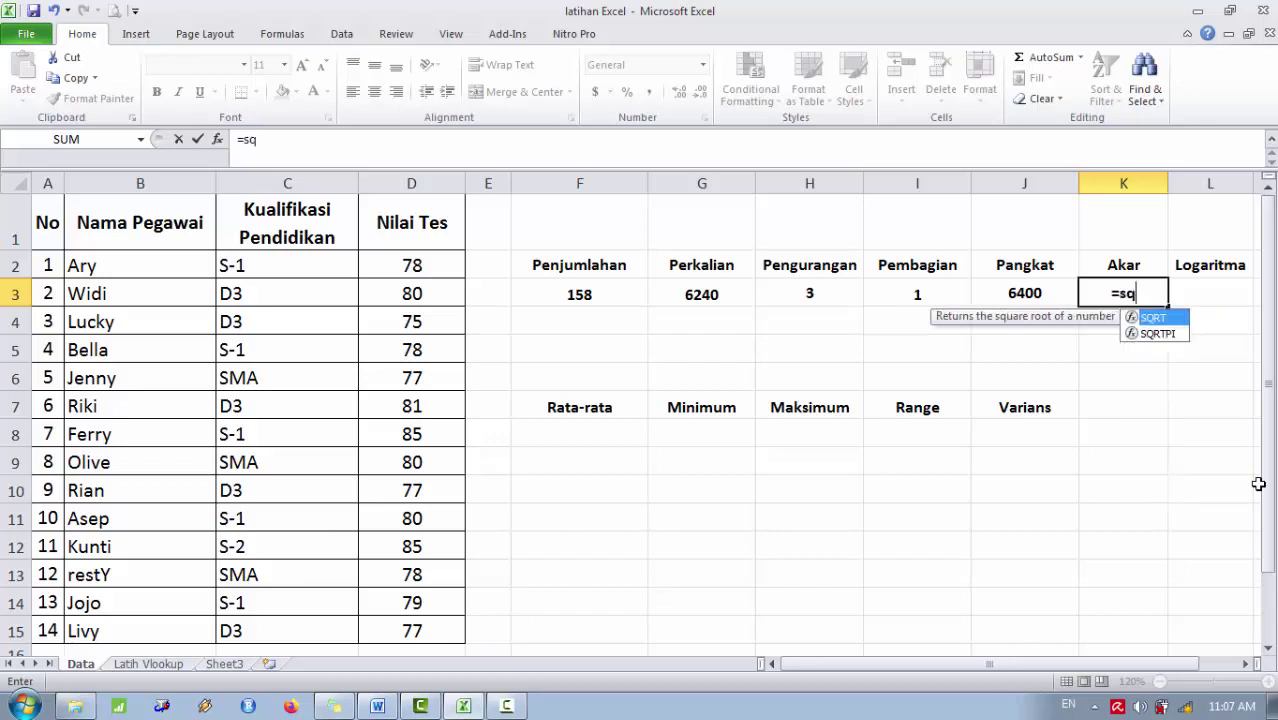
double_click(1146, 320)
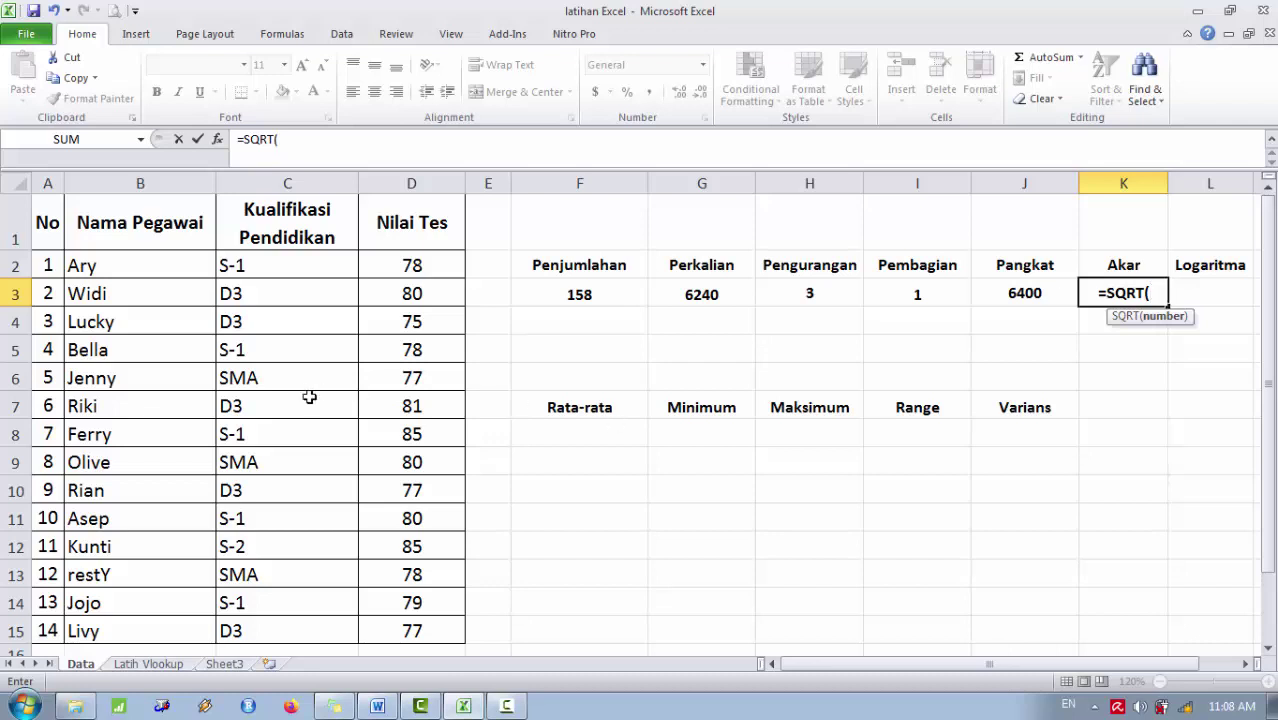
left_click(419, 409)
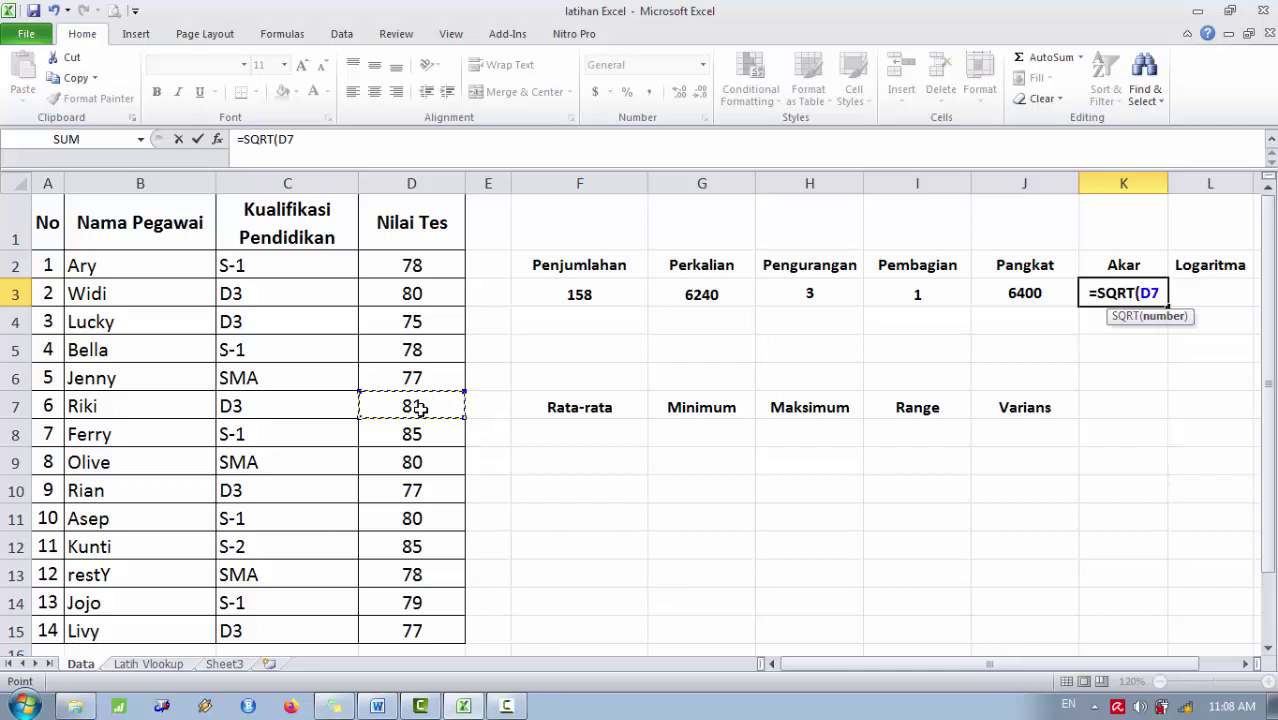
type(")")
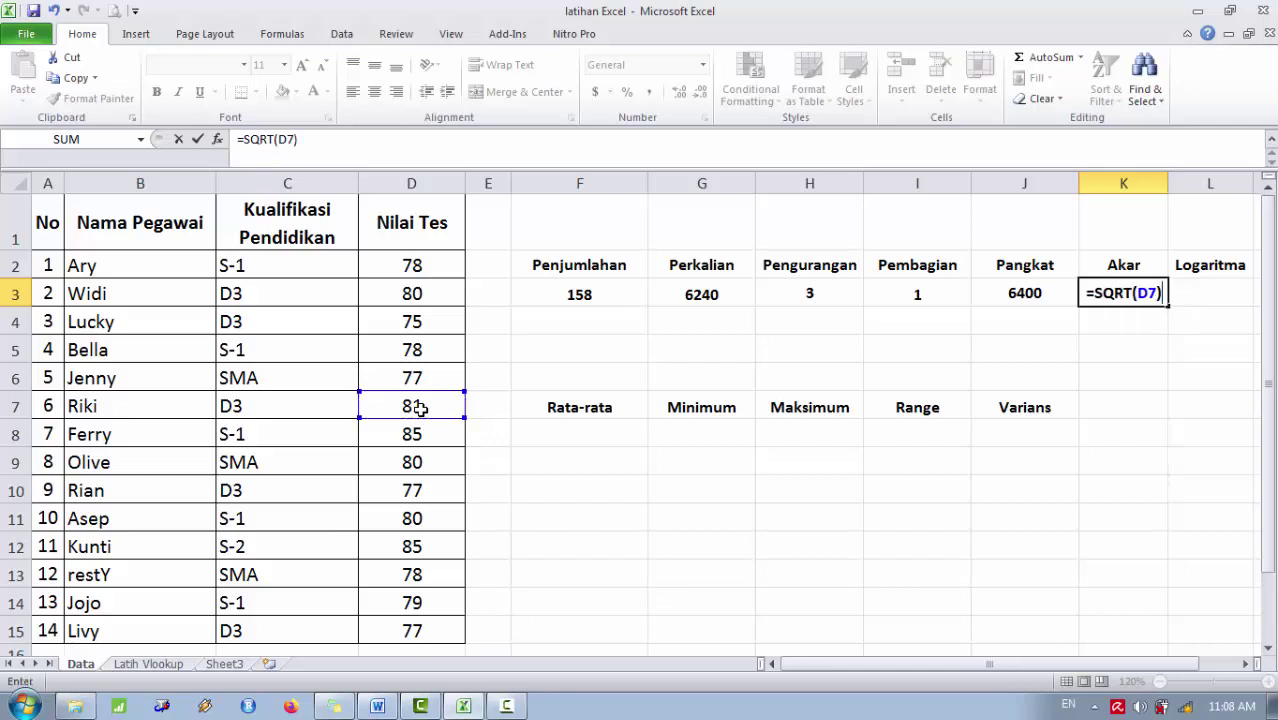
key("Return")
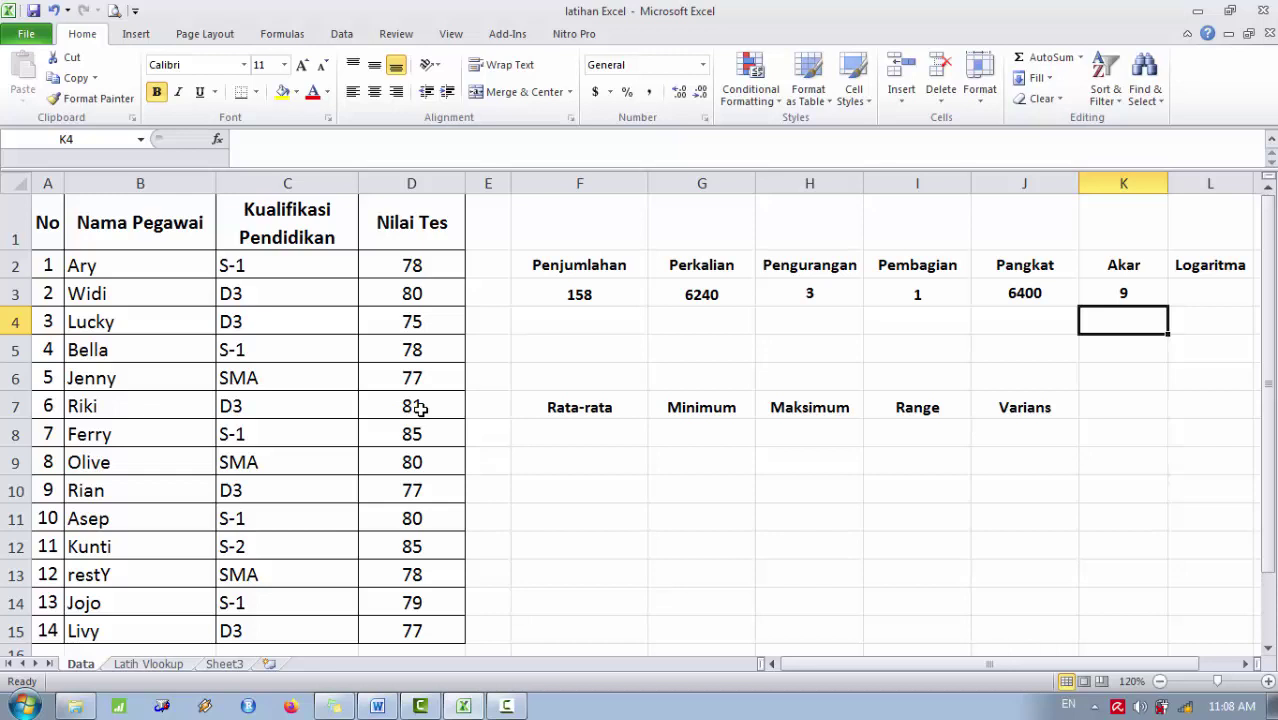
- Calculate the fourth root of the sixth test score in cell K4 with the formula =D7^(1/4)
type("=")
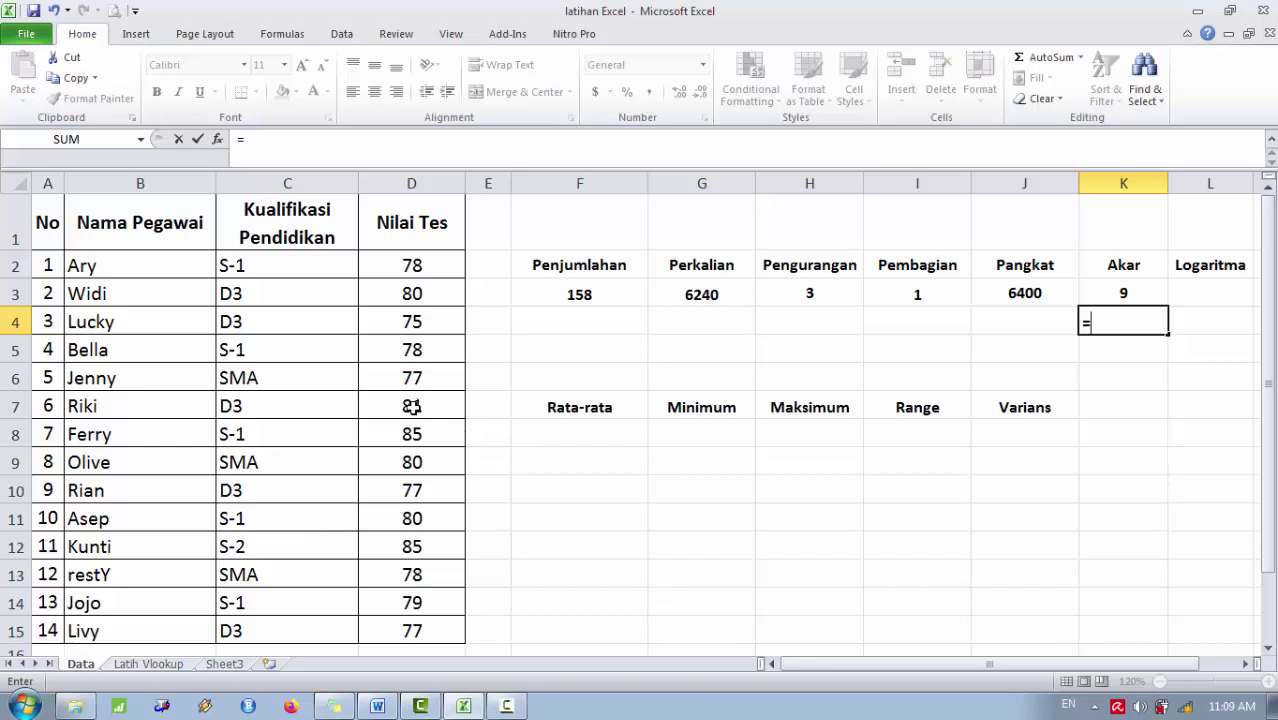
left_click(413, 405)
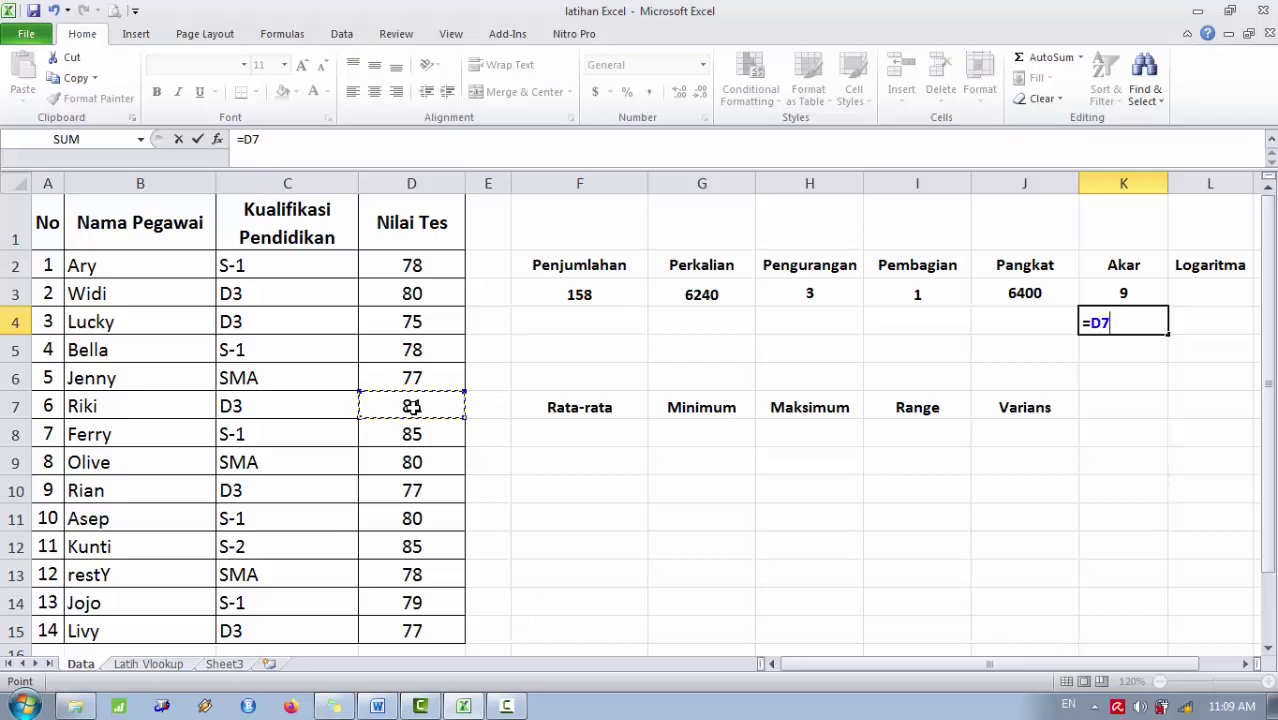
type("^")
type("(")
type("1/")
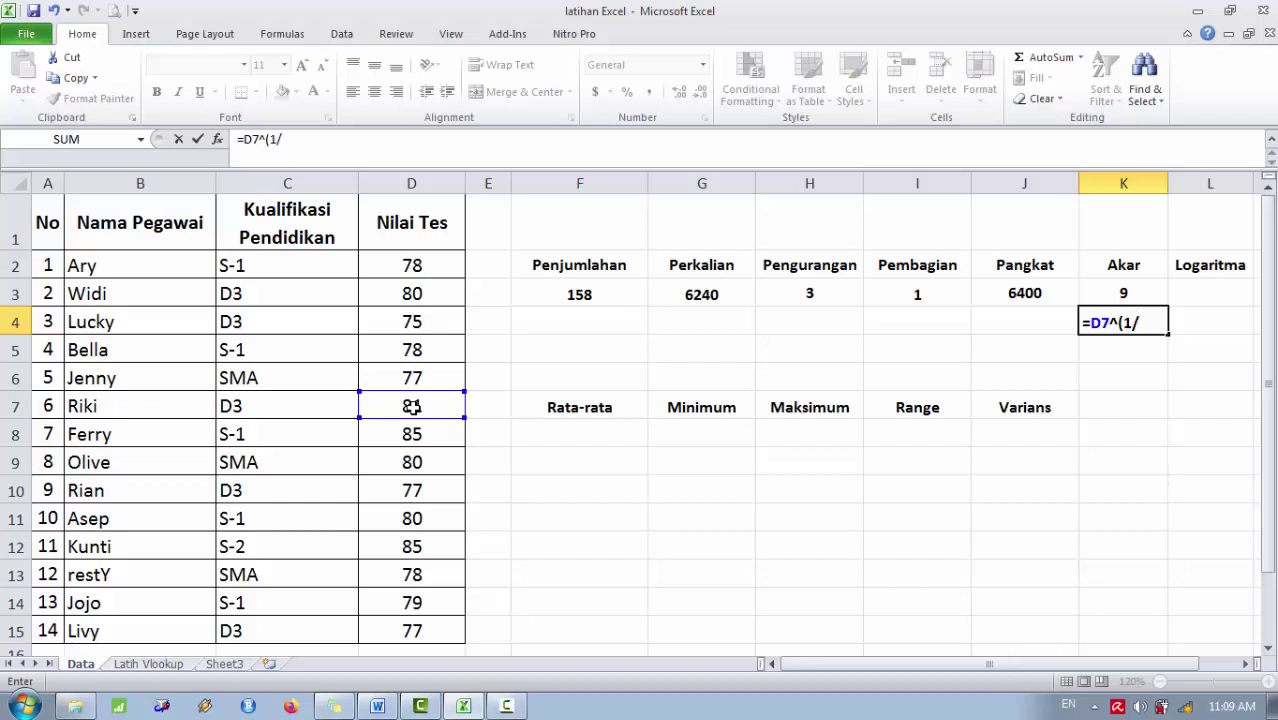
type("4")
type(")")
key("Return")
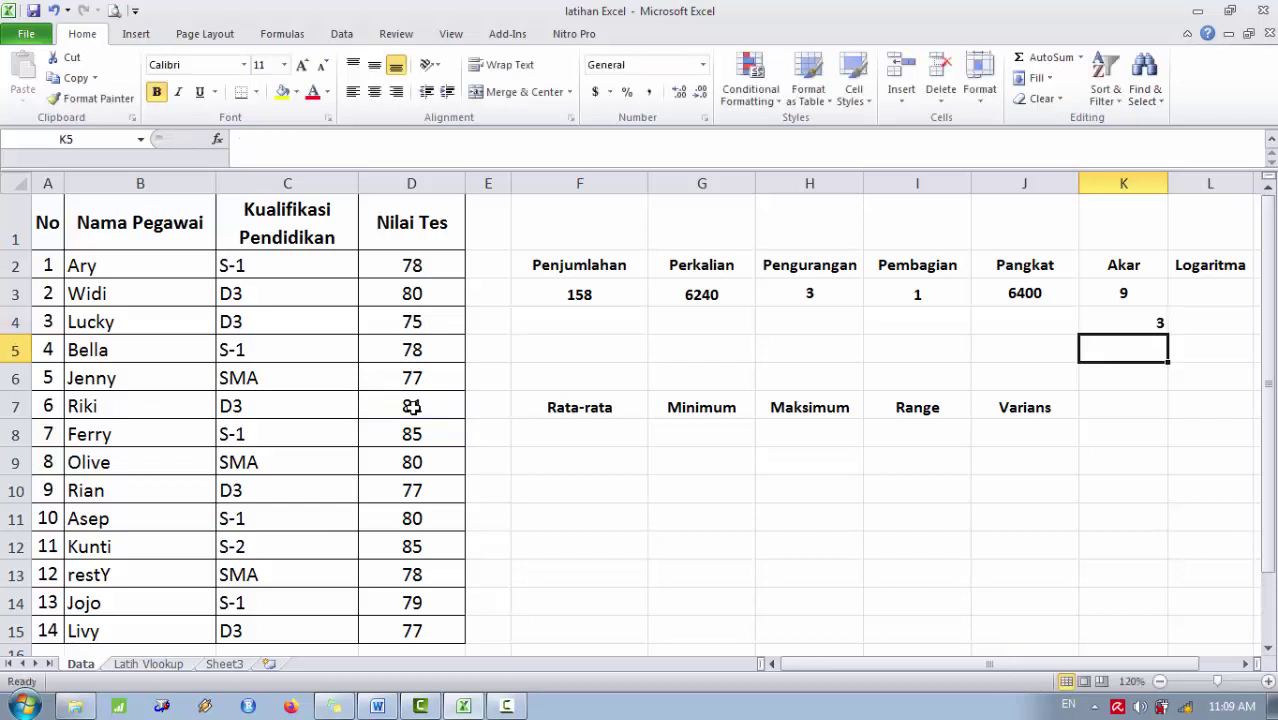
- Center the fourth-root result in cell K4 horizontally and vertically
key("Up")
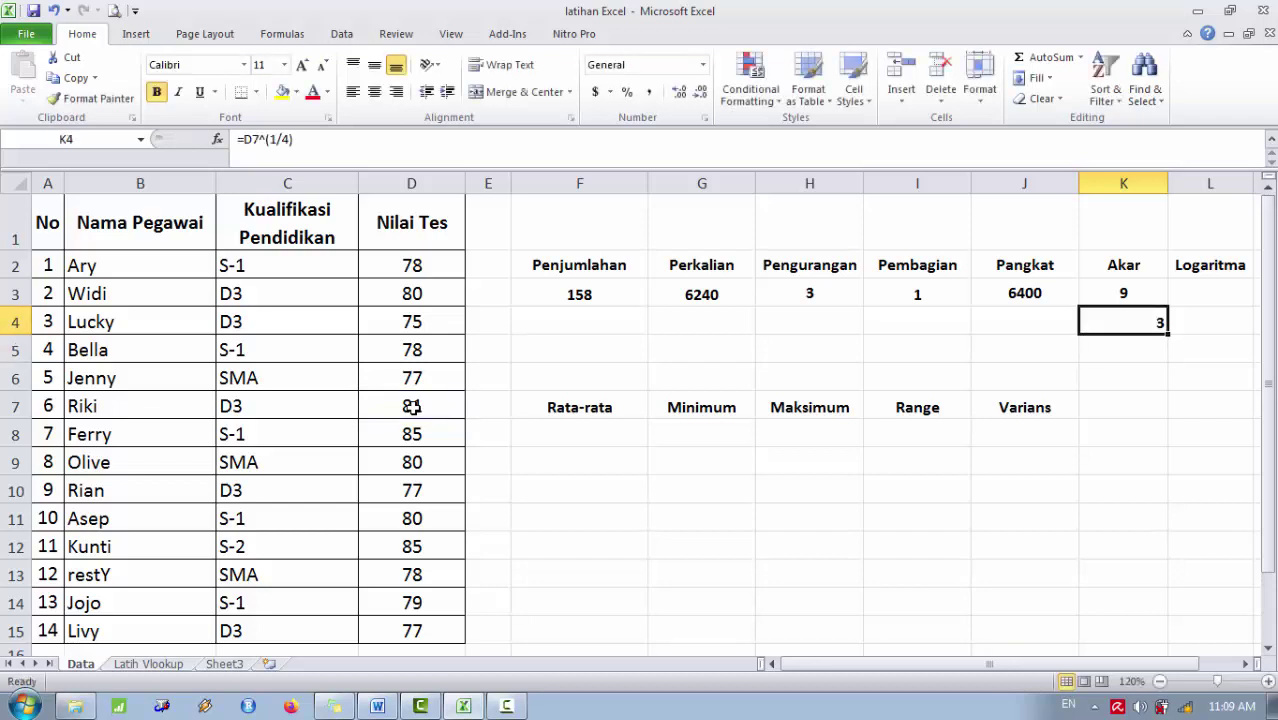
left_click(378, 92)
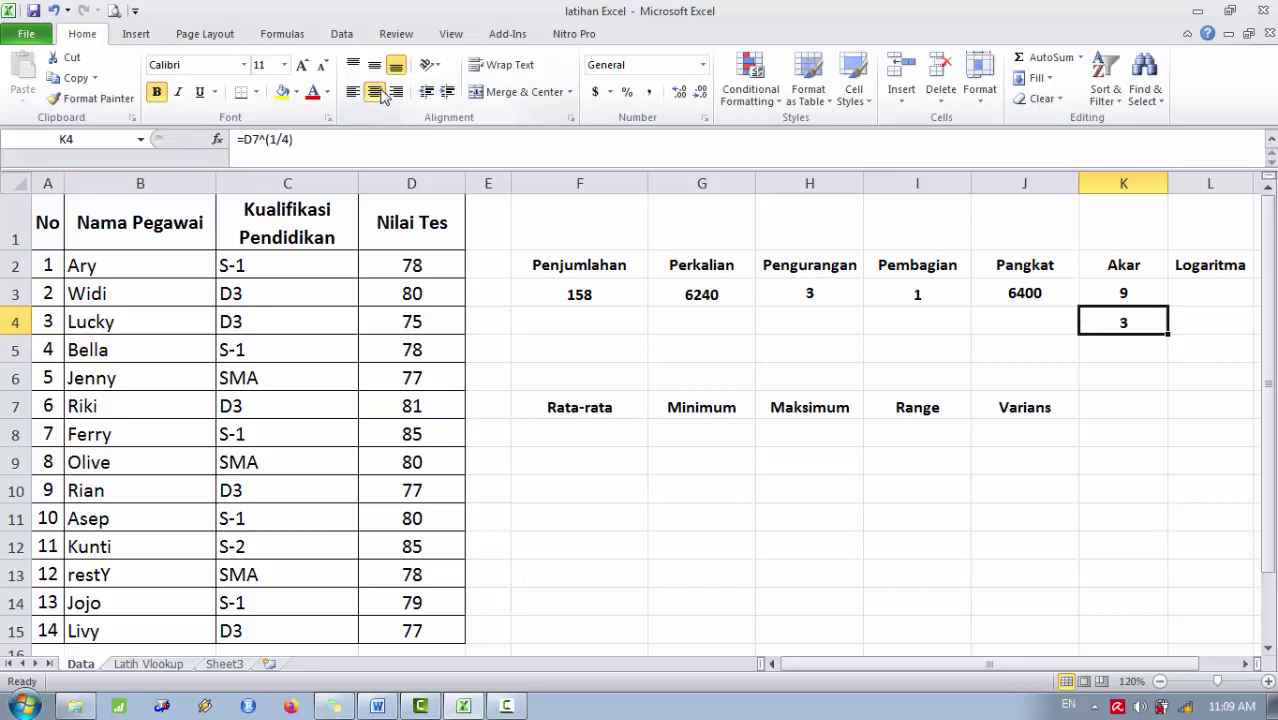
left_click(376, 66)
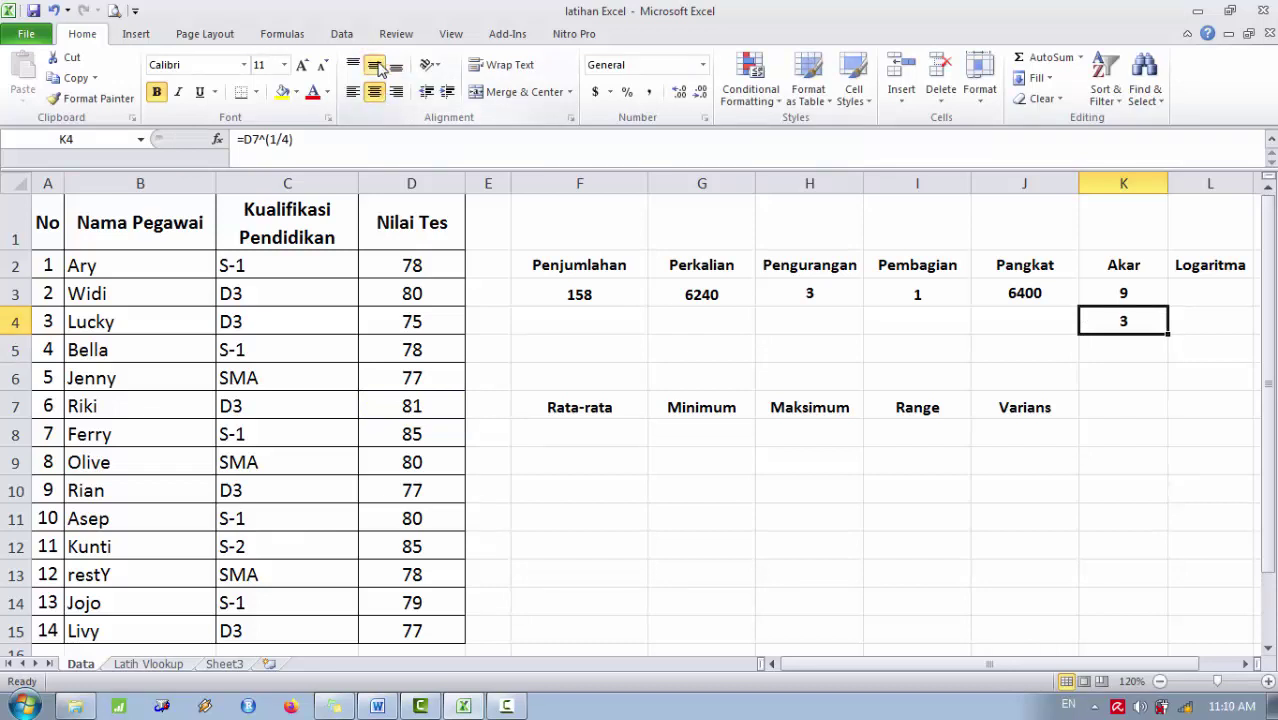
- Calculate the base-10 logarithm of the second test score in cell L3 under Logaritma with =LOG10(D3)
left_click(1212, 300)
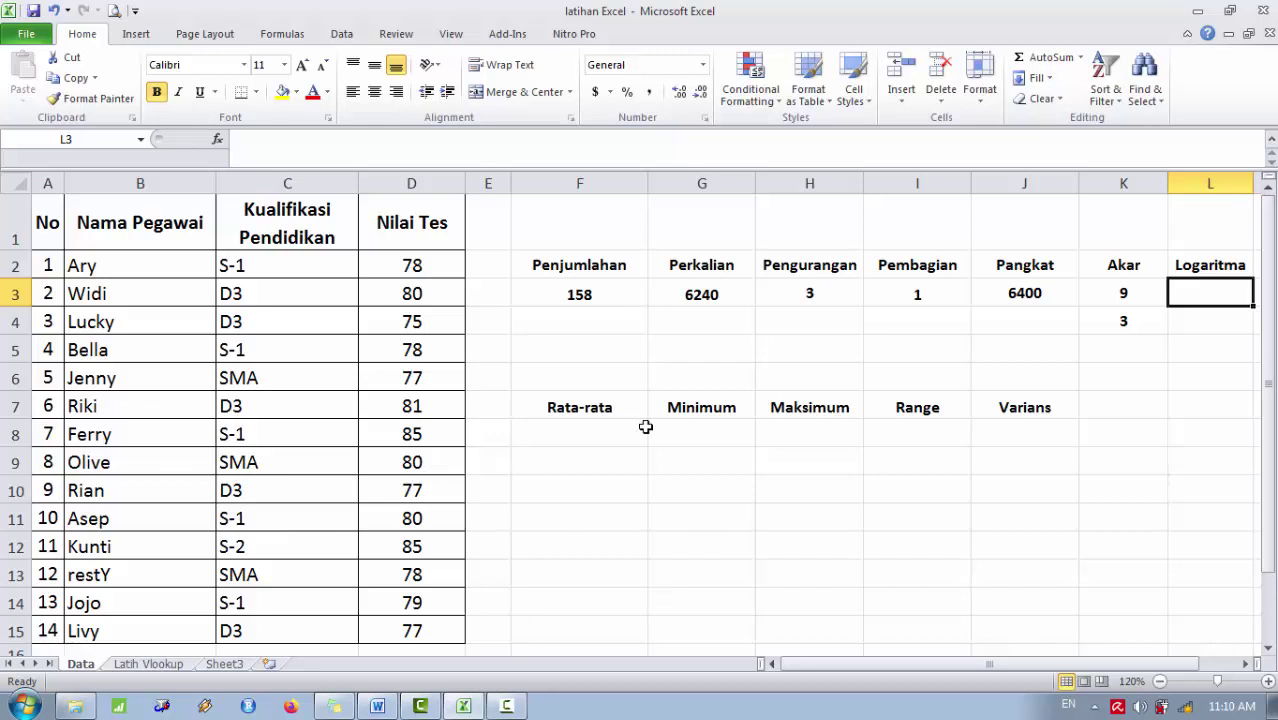
type("=")
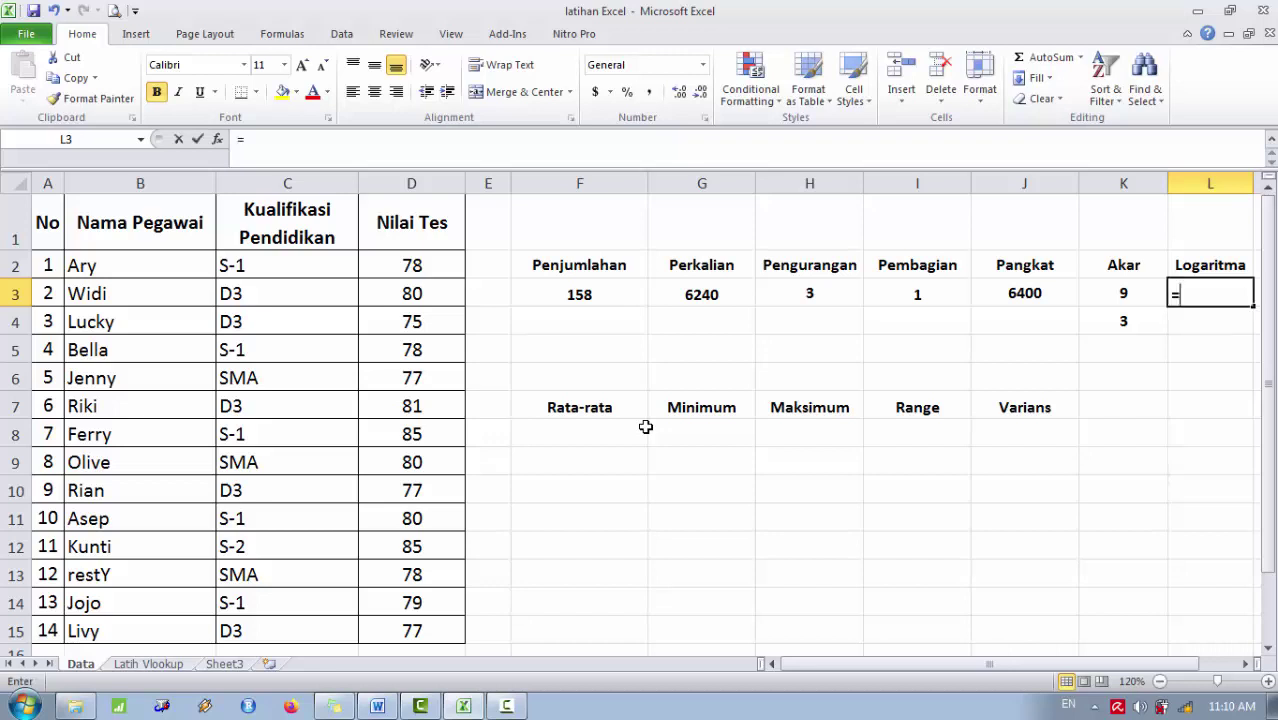
type("log")
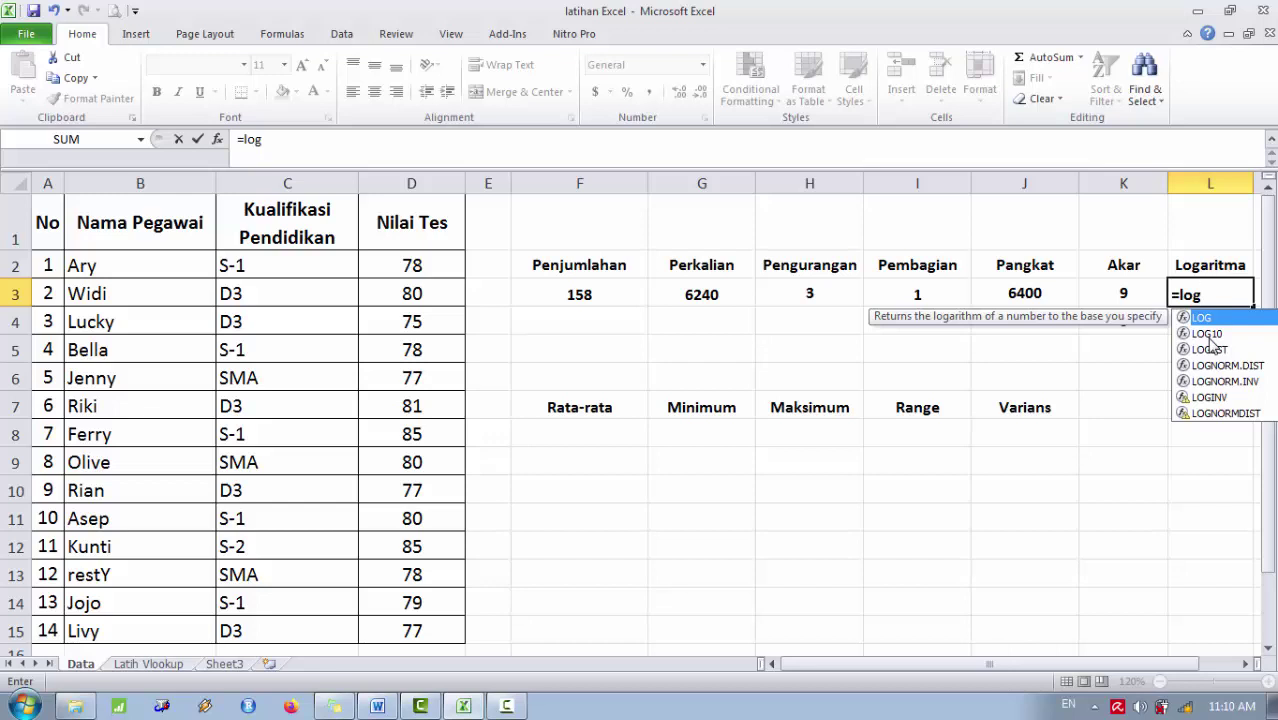
double_click(1209, 337)
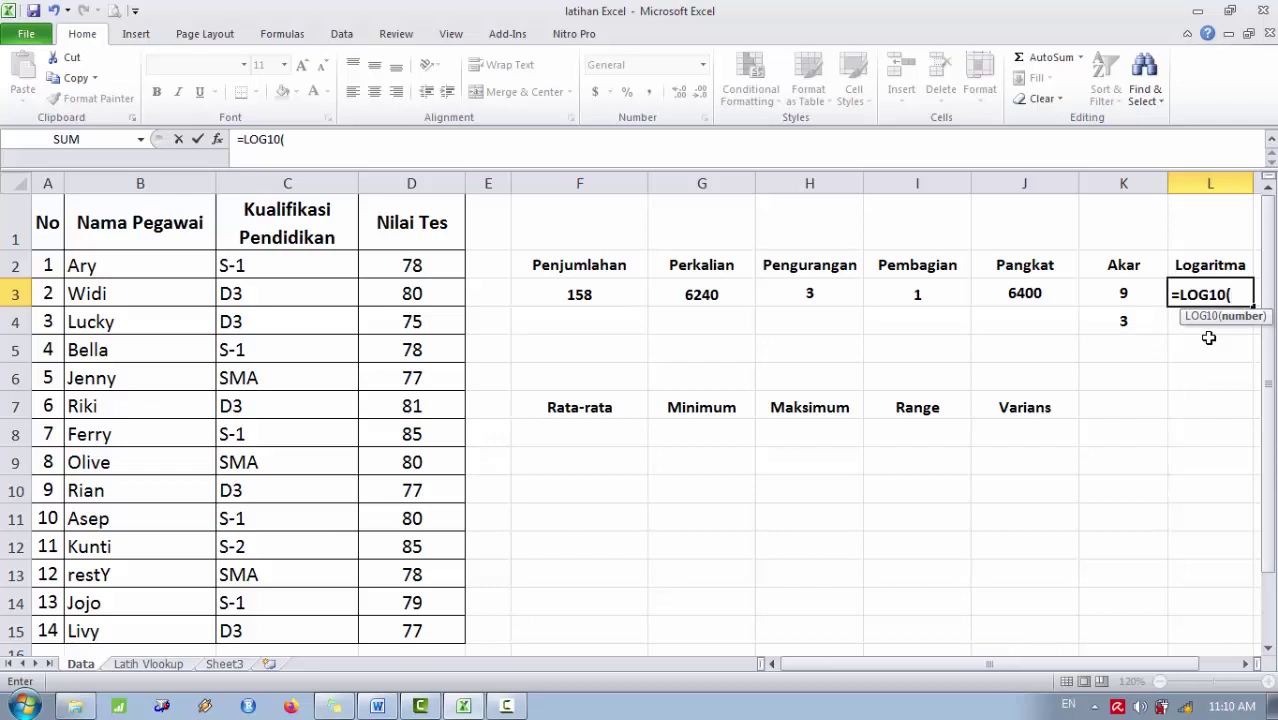
left_click(403, 298)
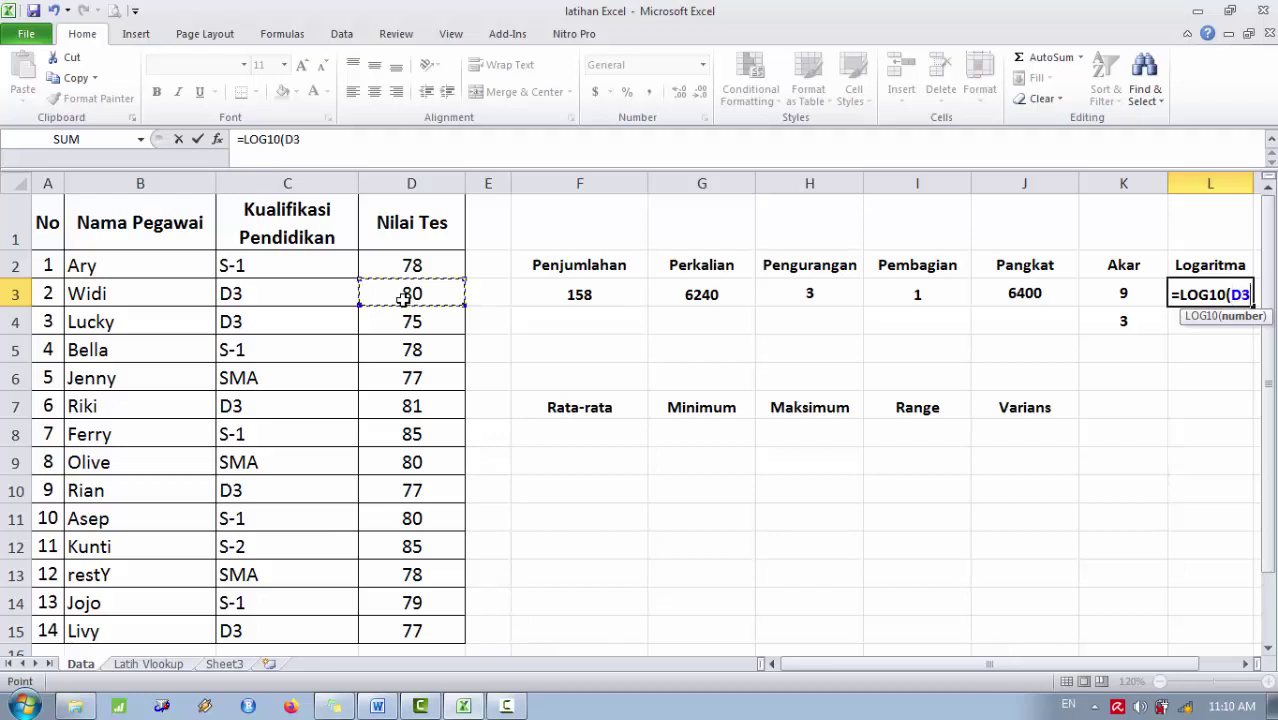
key("Return")
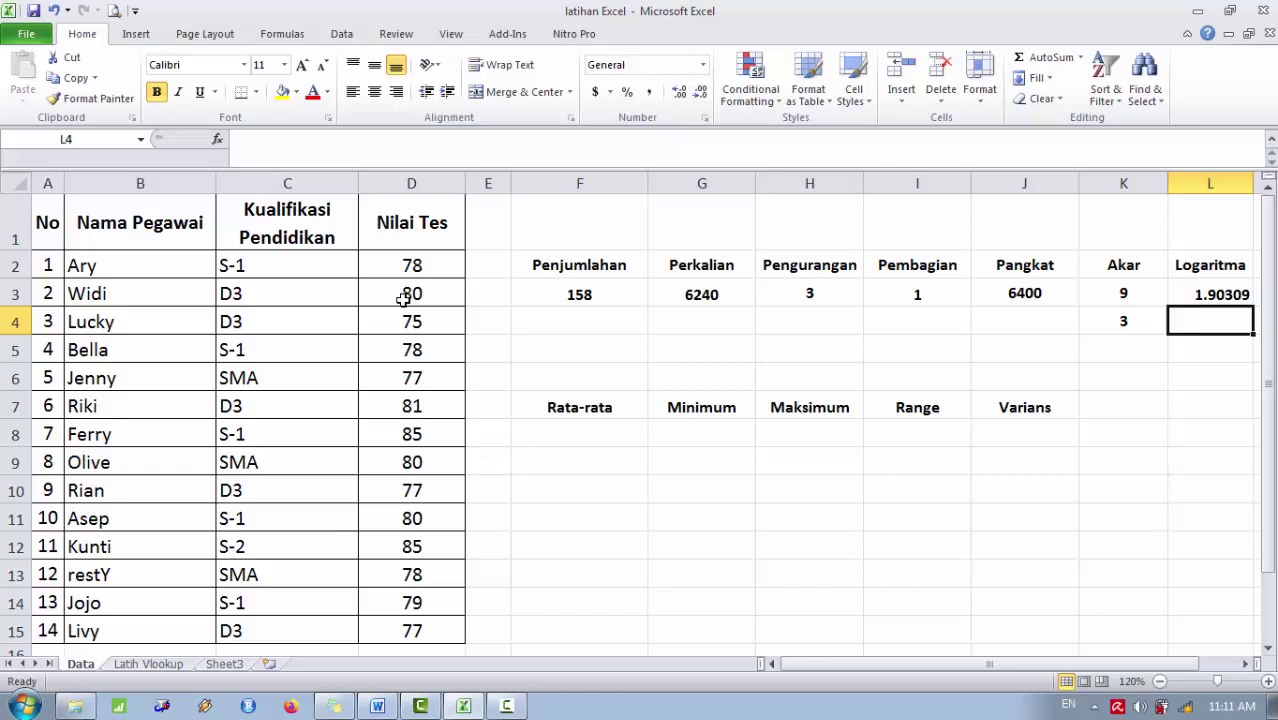
- Calculate the base-5 logarithm of the second test score in cell L4 with the formula =LOG(D3,5)
type("=")
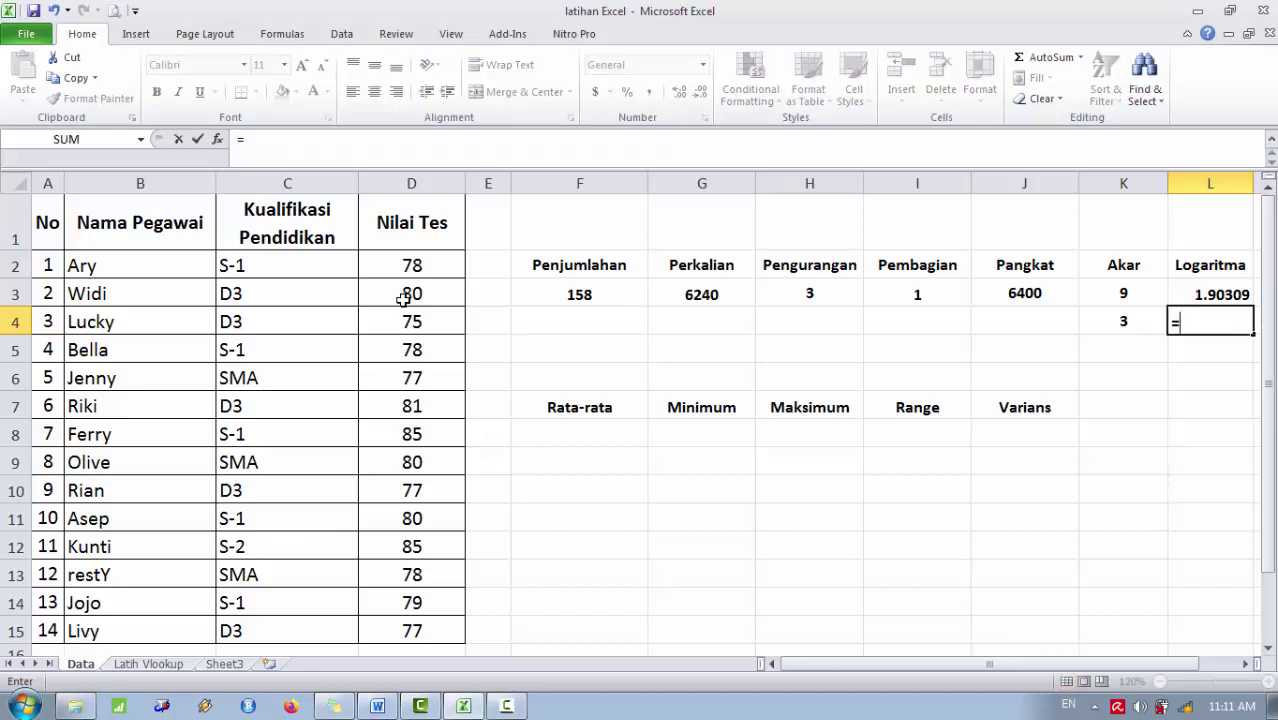
type("log")
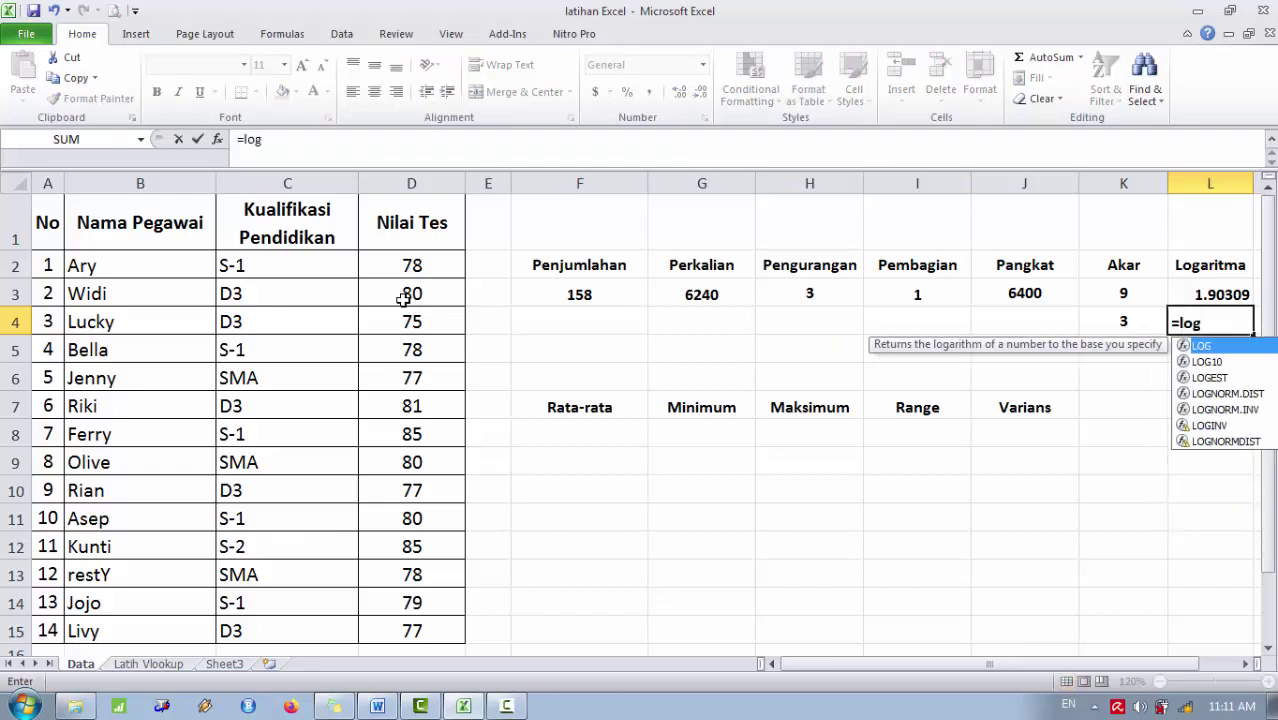
double_click(1201, 347)
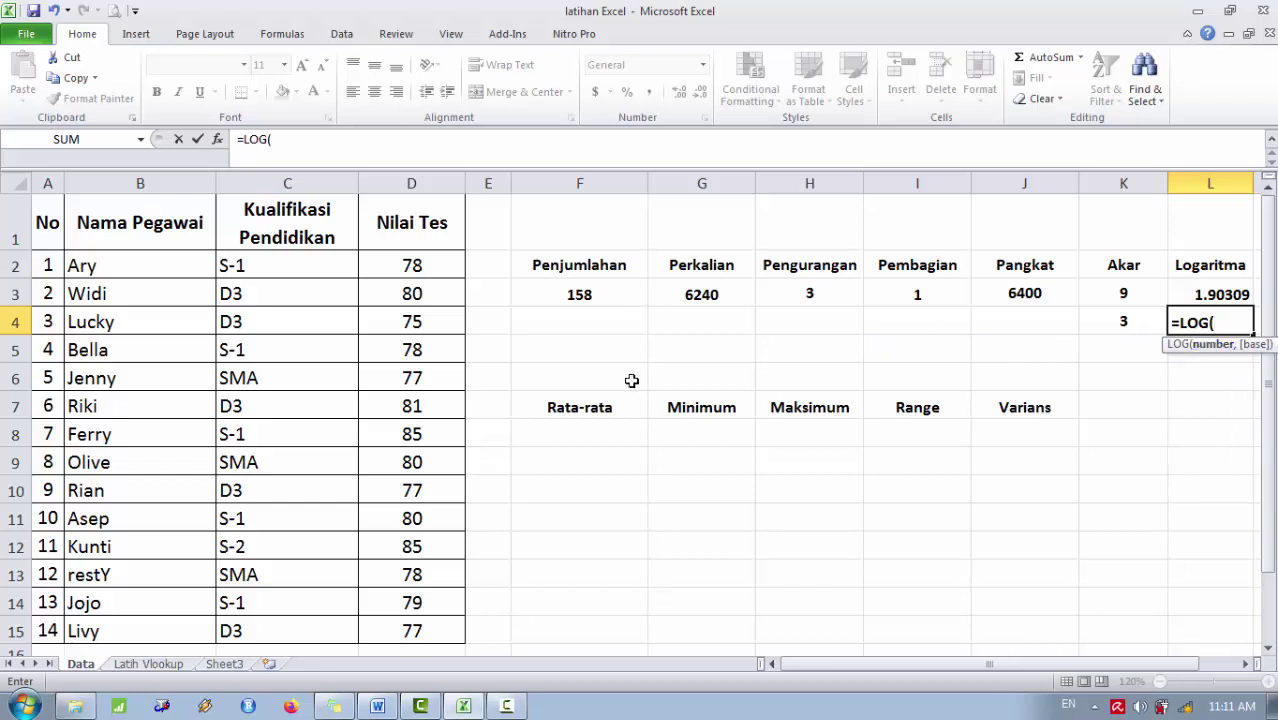
left_click(390, 295)
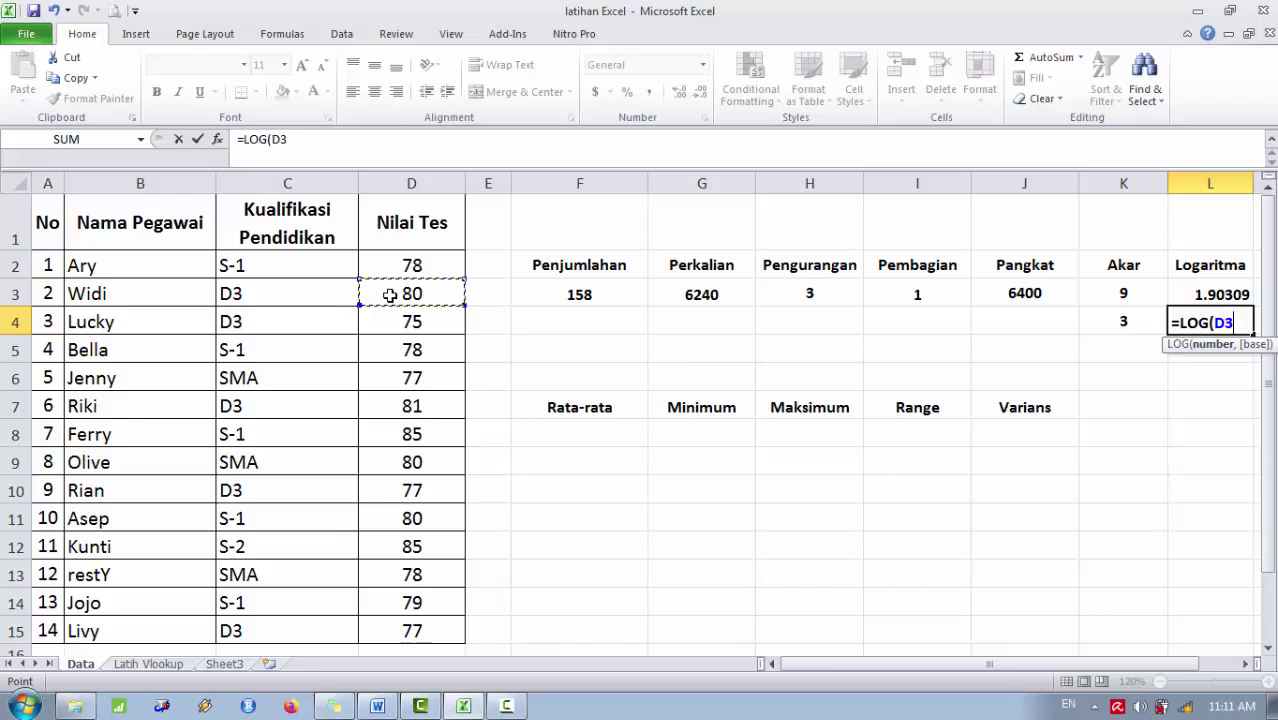
type(",")
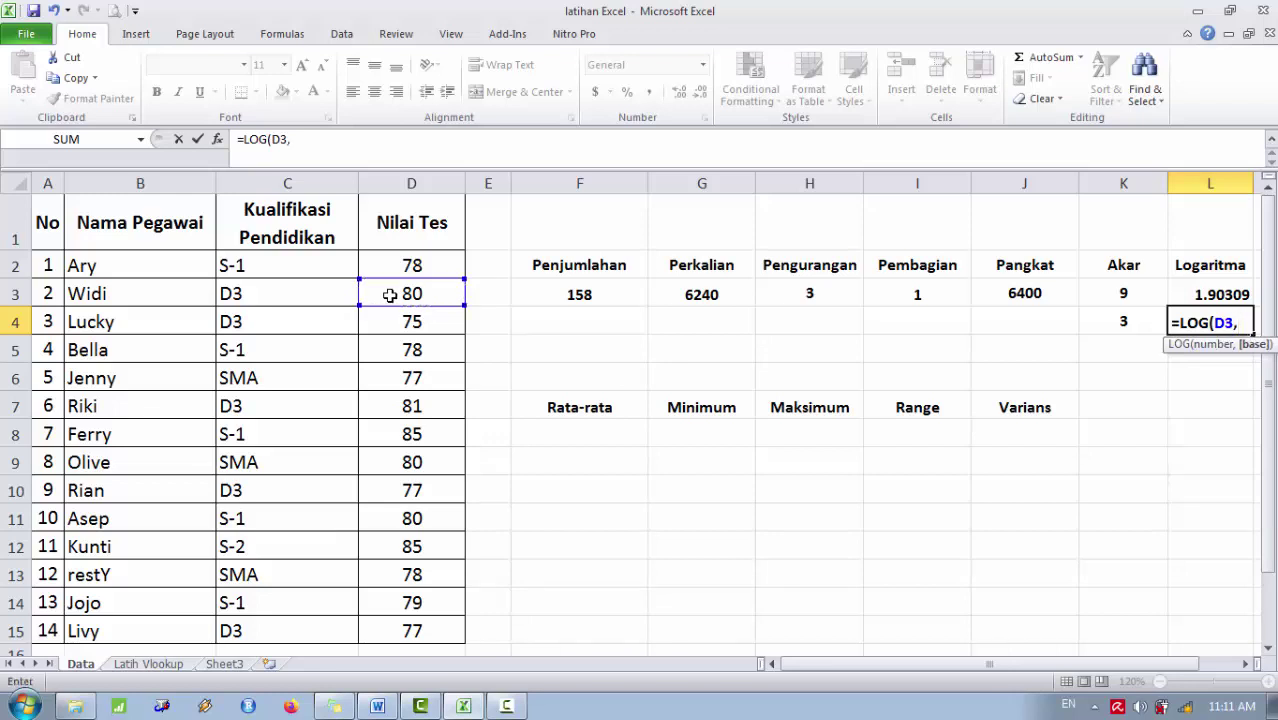
type("5")
type(")")
key("Return")
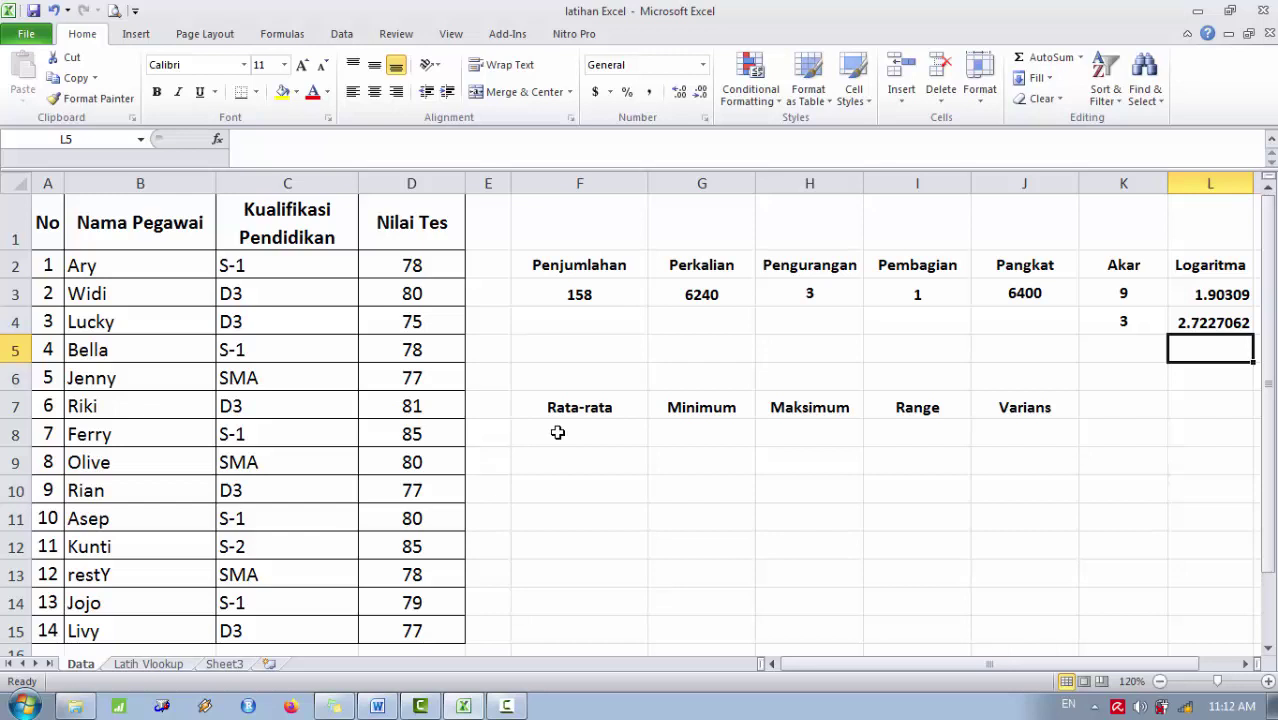
- Calculate the average of all test scores in cell F8 under Rata-rata with =AVERAGE(D2:D15)
left_click(954, 438)
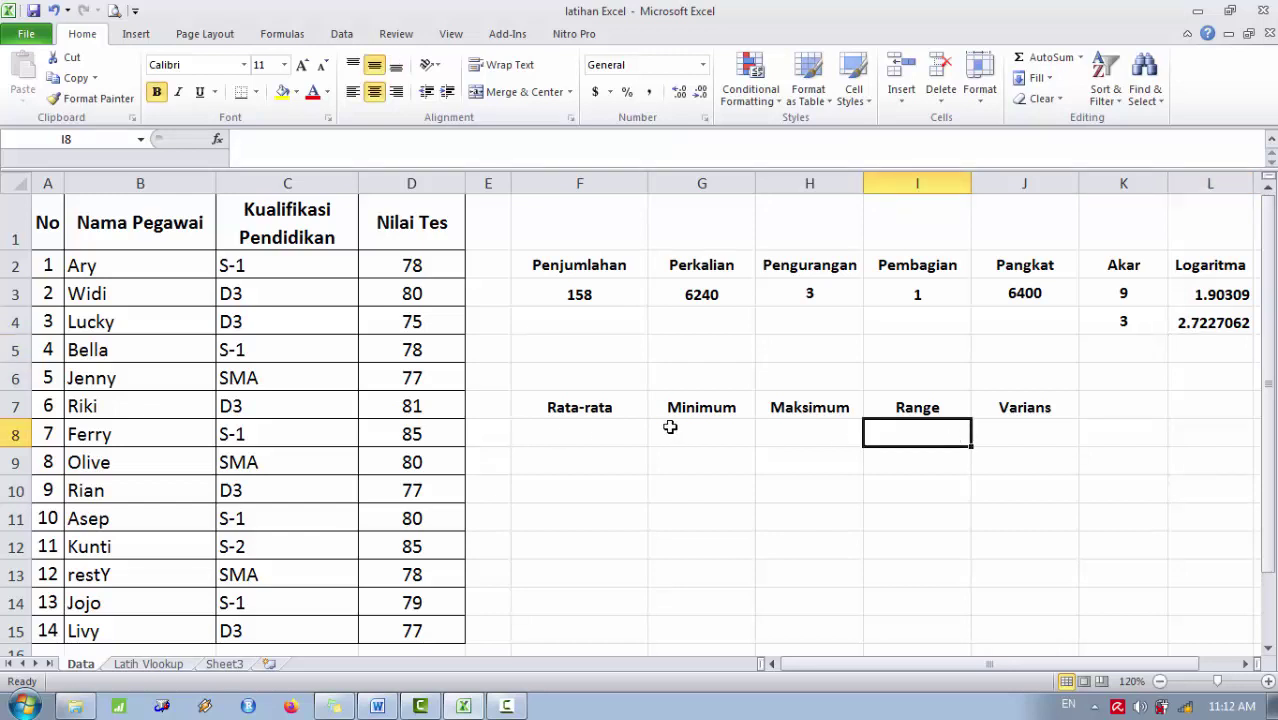
left_click(584, 436)
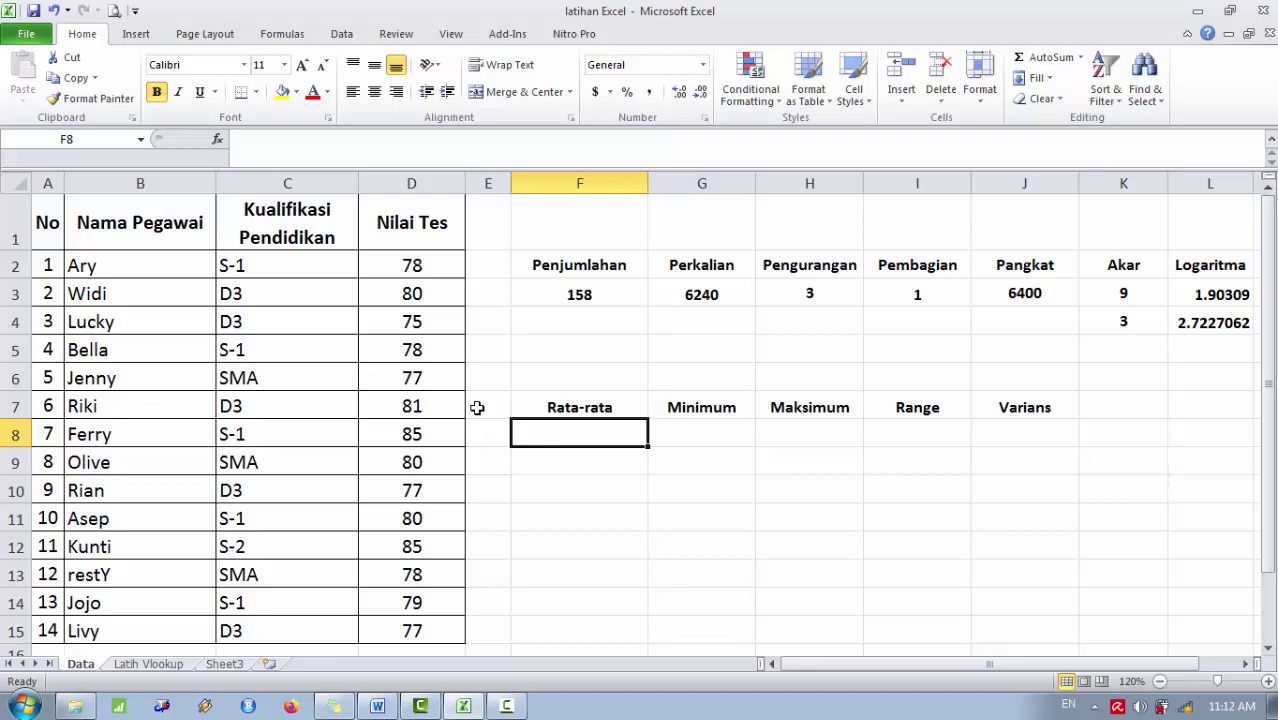
type("=")
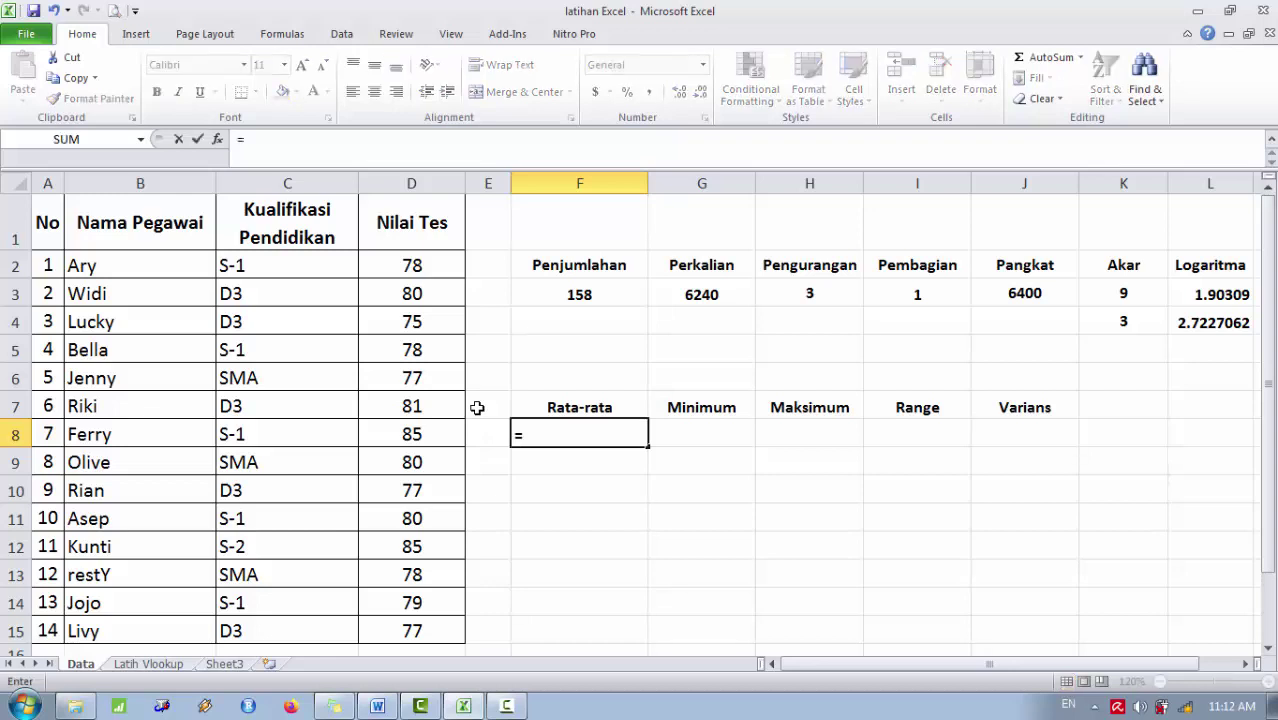
type("av")
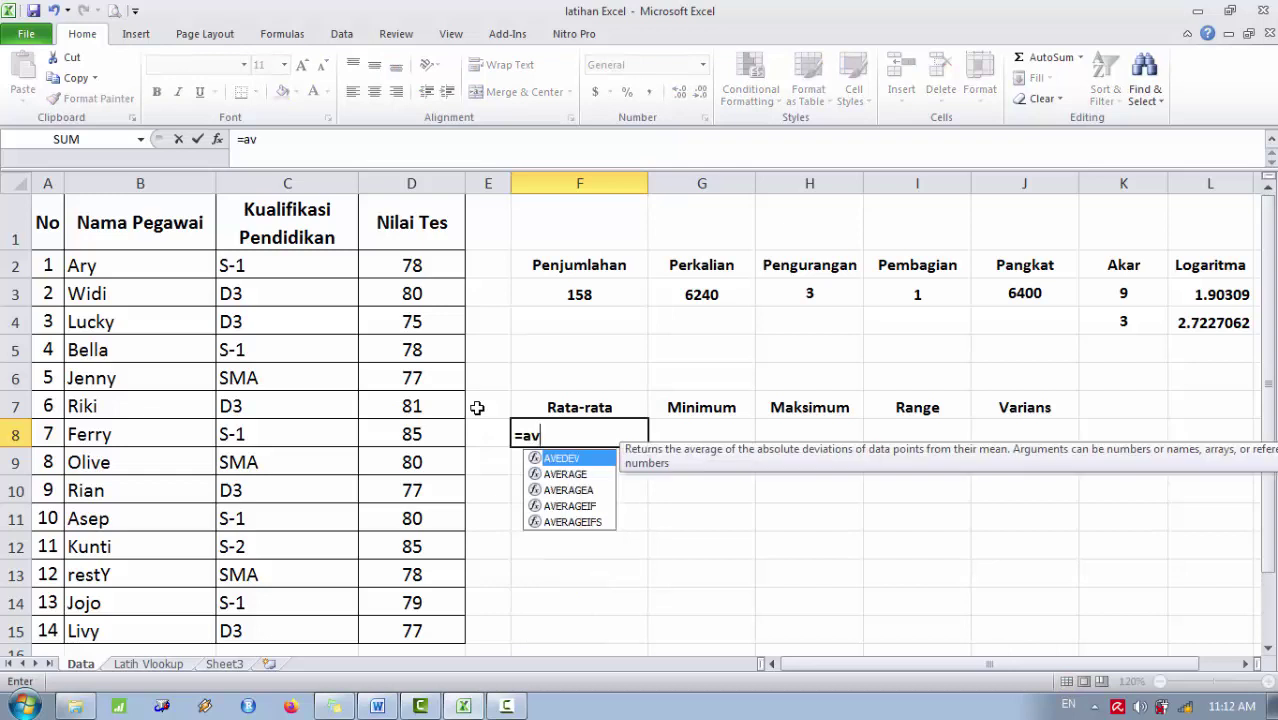
type("erage")
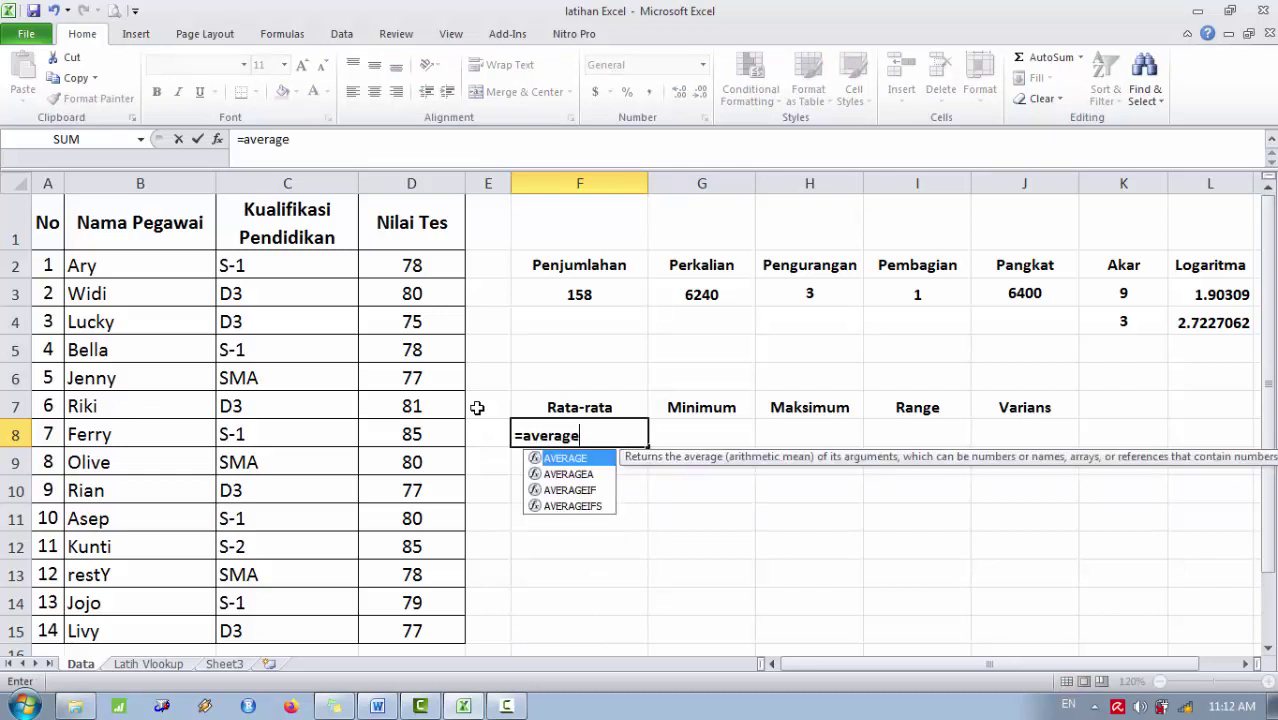
double_click(556, 460)
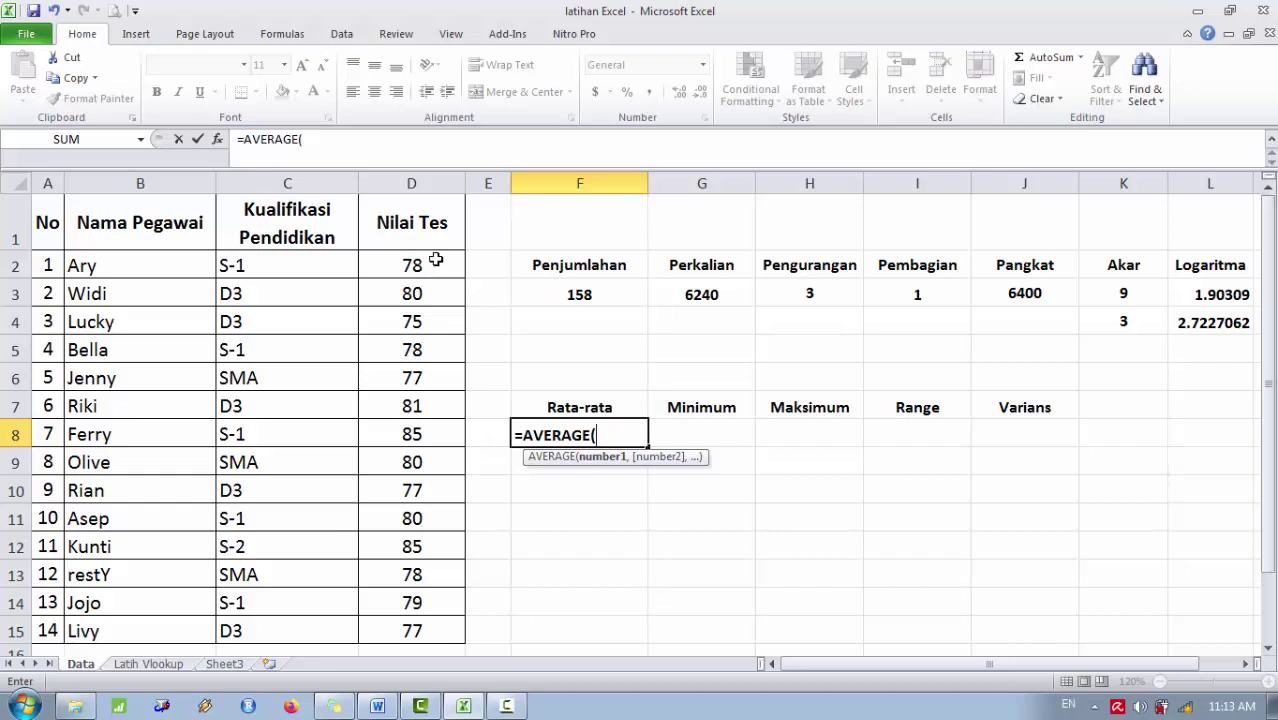
left_click_drag(412, 262, 436, 643)
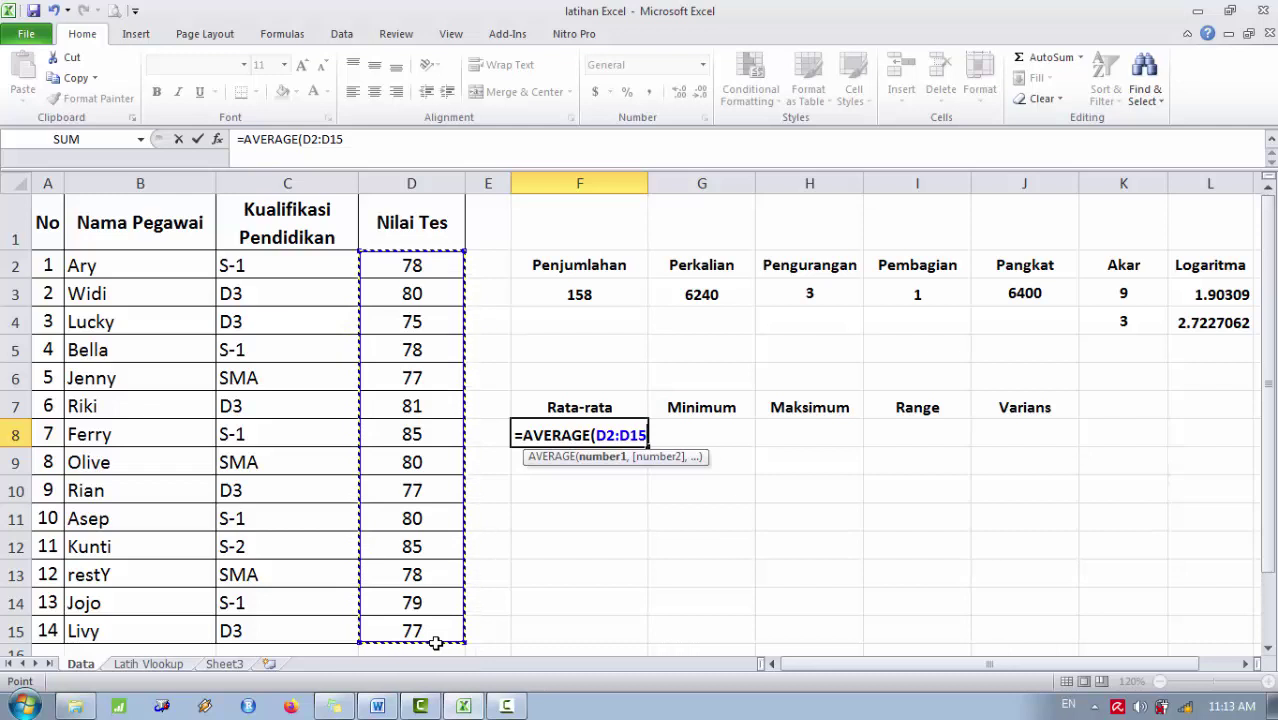
type(")")
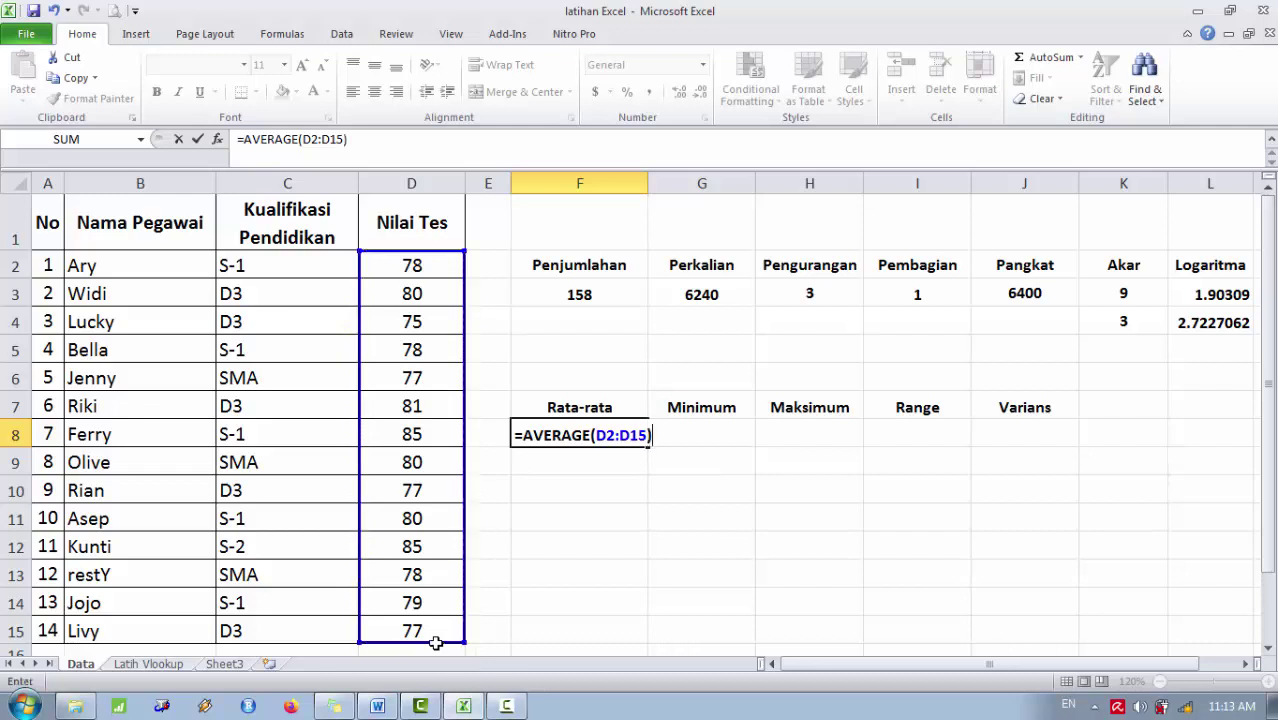
key("Return")
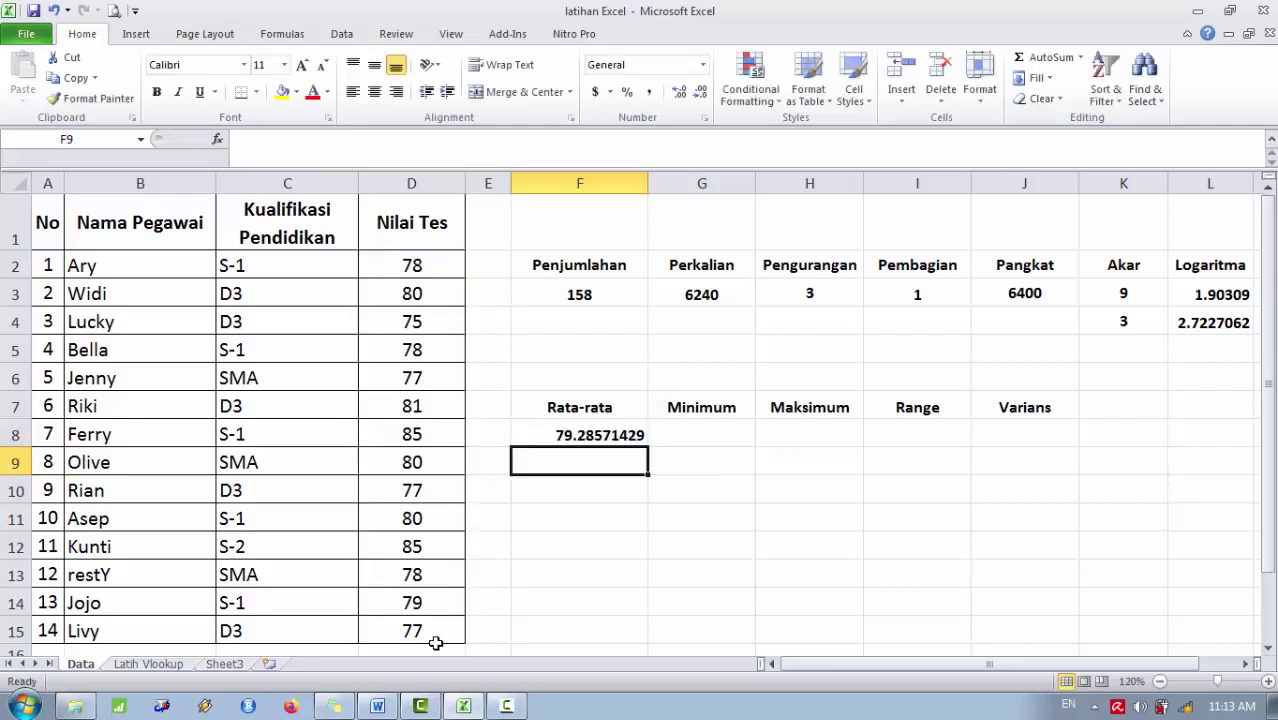
key("Up")
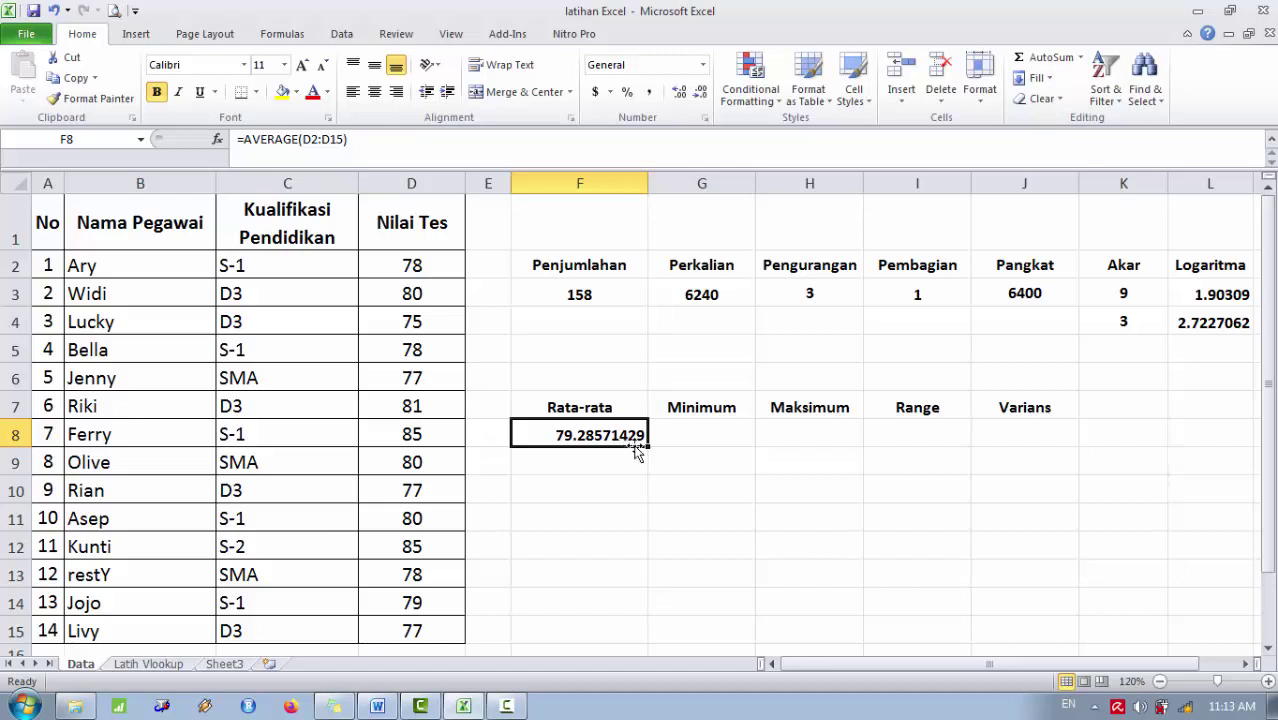
- Find the lowest test score in cell G8 under Minimum with the formula =MIN(D2:D15)
left_click(702, 426)
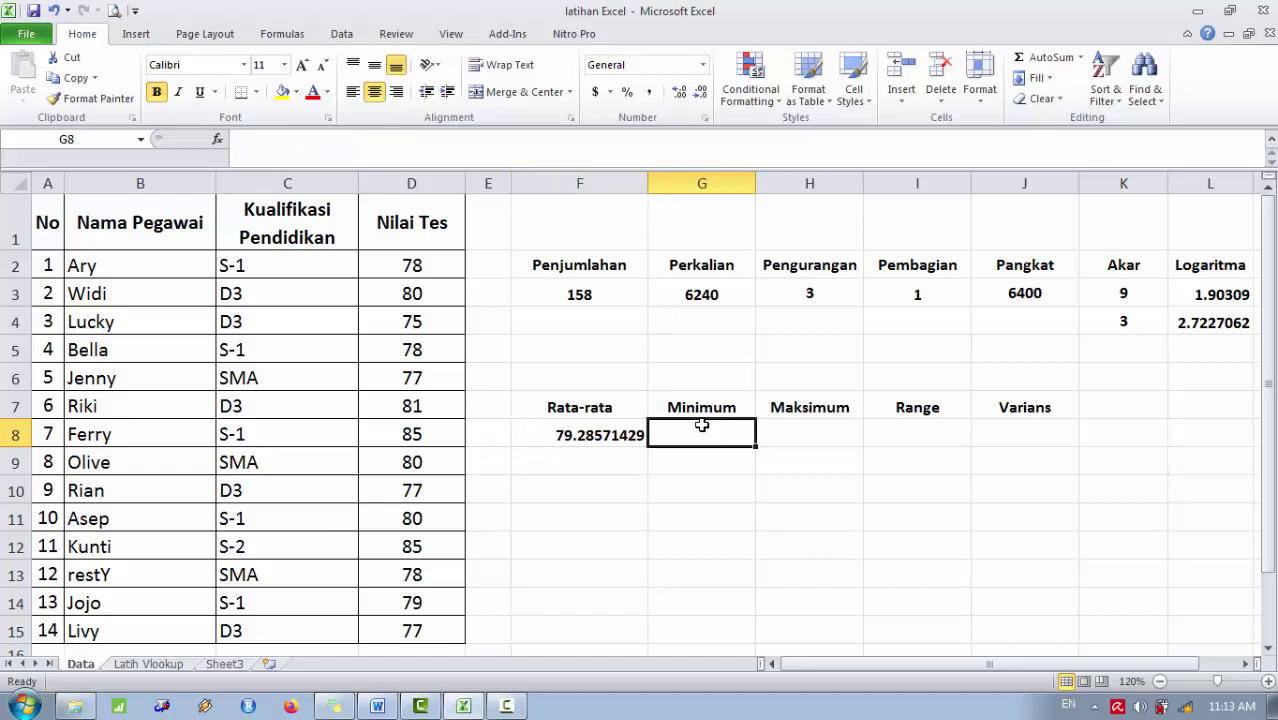
type("=m")
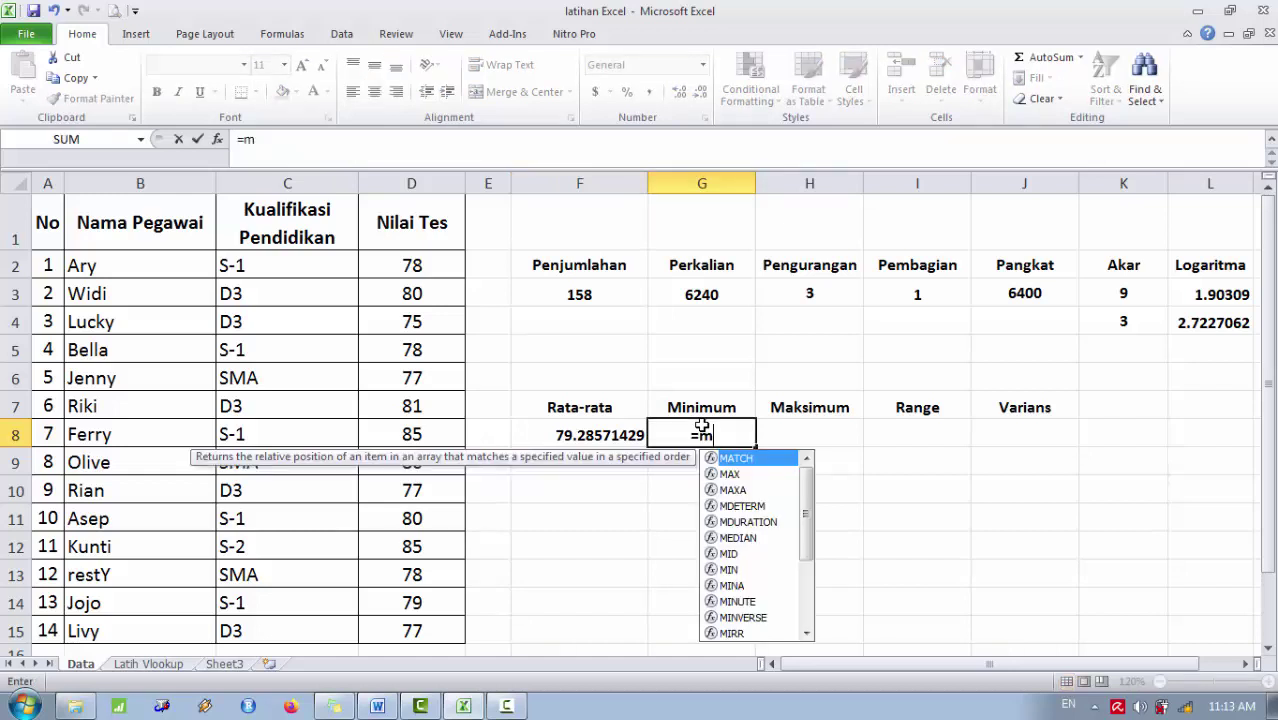
type("in")
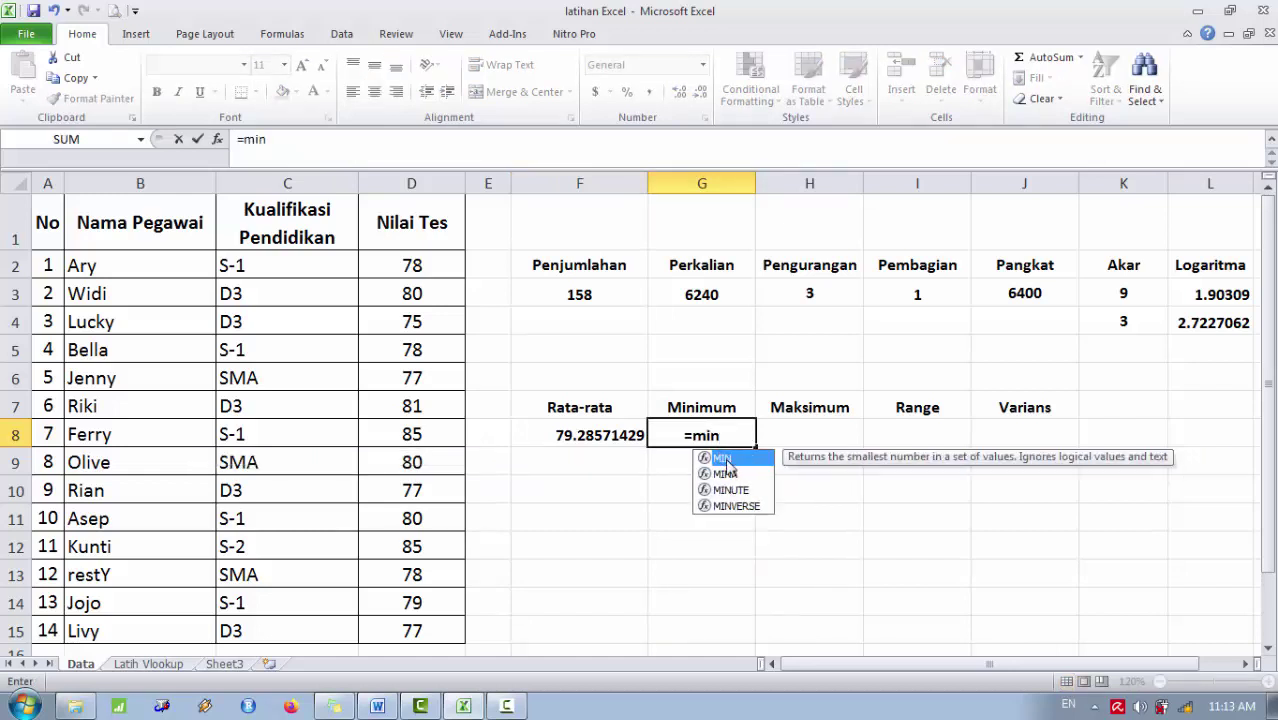
double_click(724, 458)
left_click(394, 268)
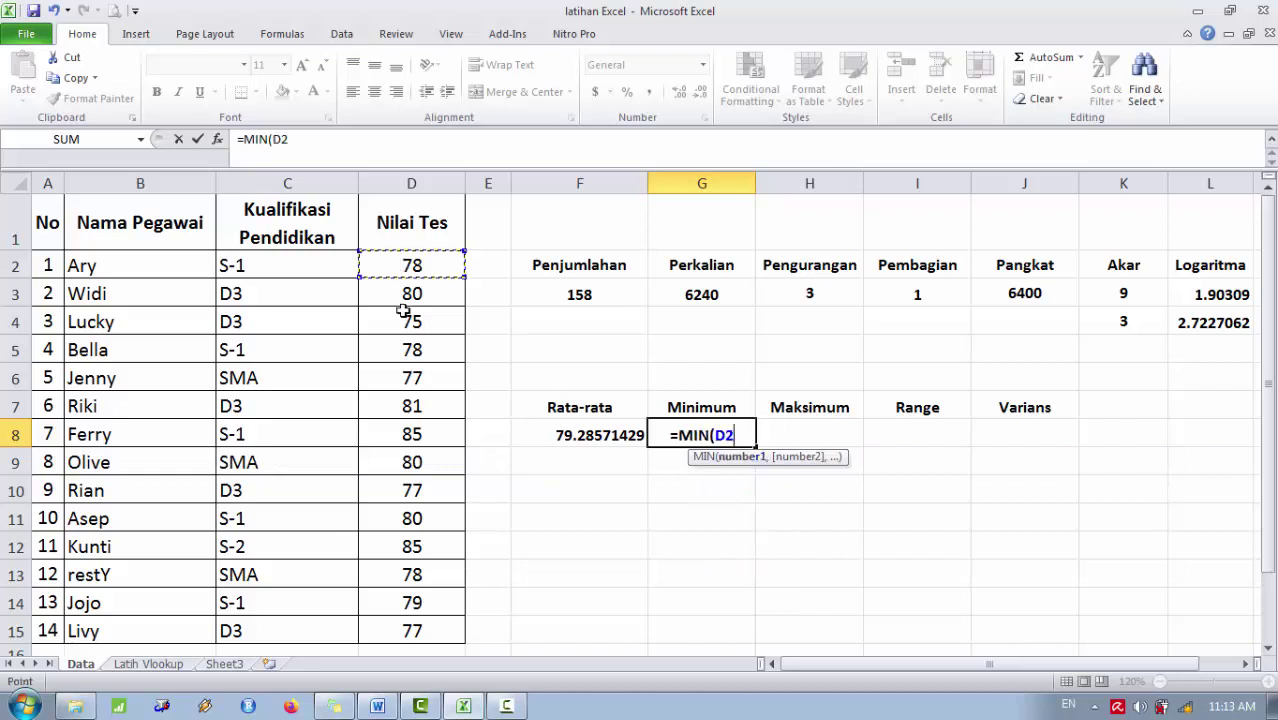
left_click_drag(403, 311, 409, 630)
type(")")
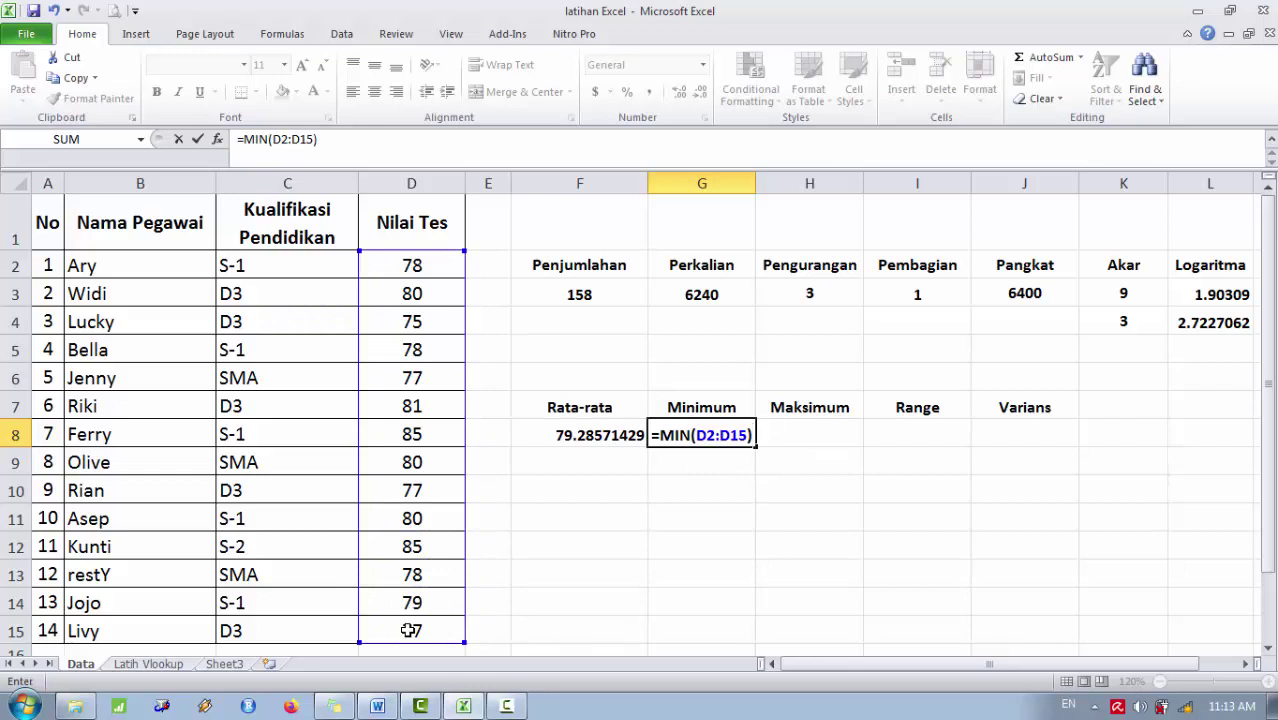
key("Return")
key("Up")
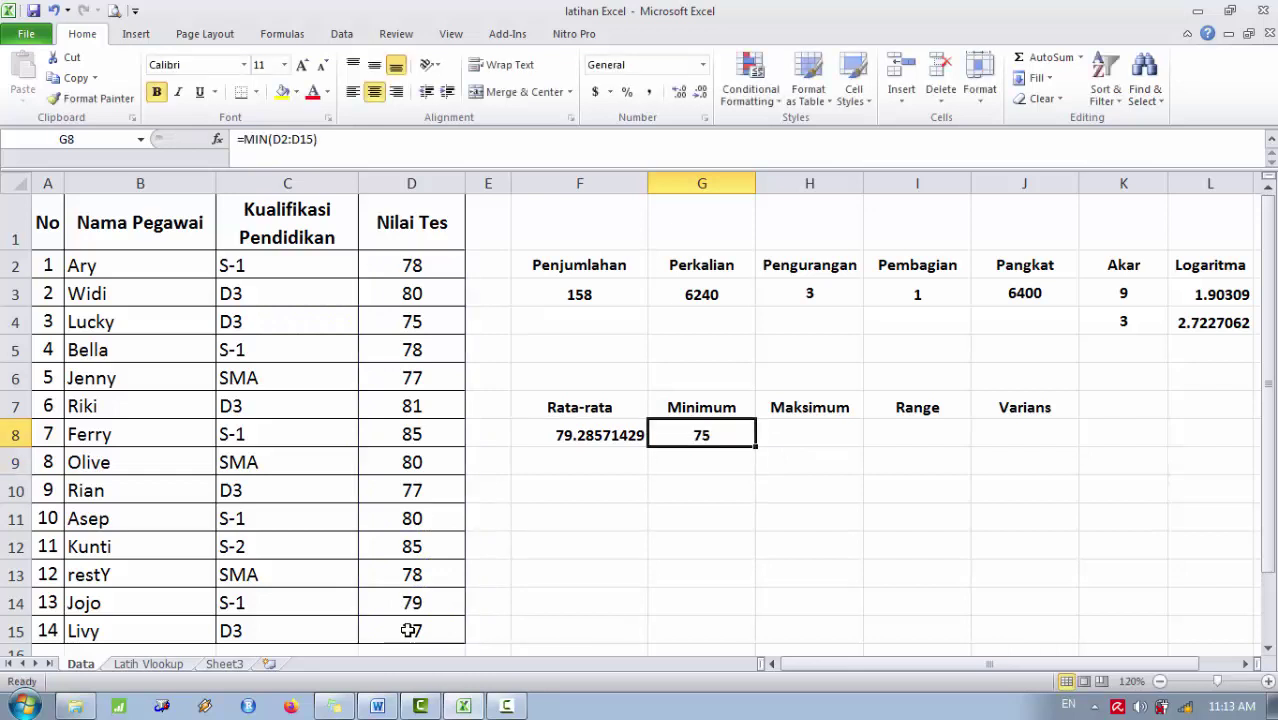
- Find the highest test score in cell H8 under Maksimum with the formula =MAX(D2:D15)
key("Right")
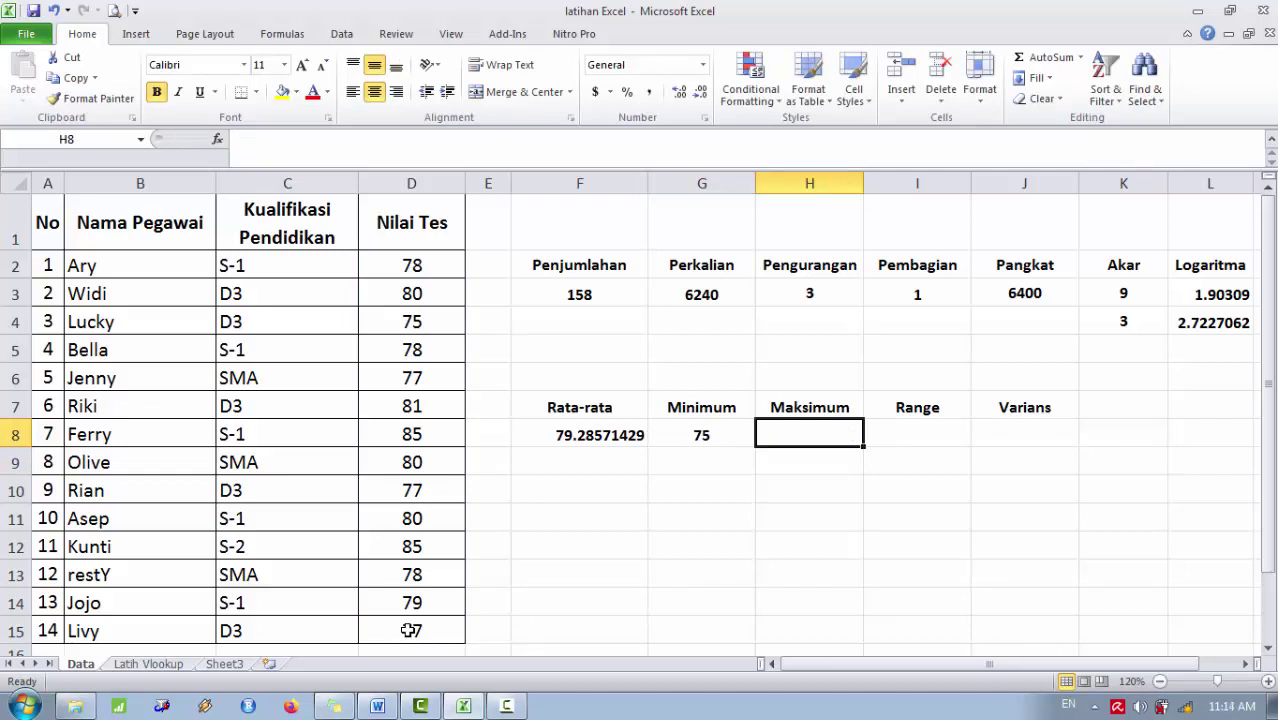
key("Left")
key("Right")
key("Up")
key("Down")
key("Left")
key("Right")
type("=max")
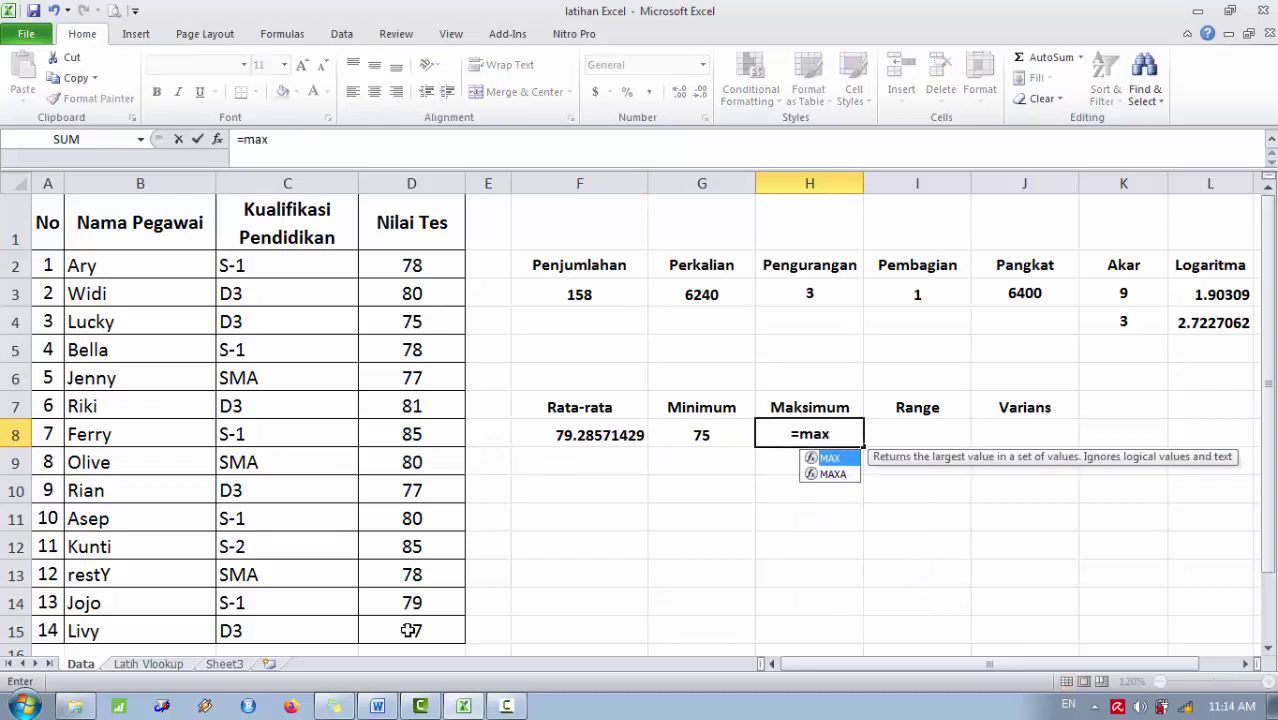
double_click(828, 458)
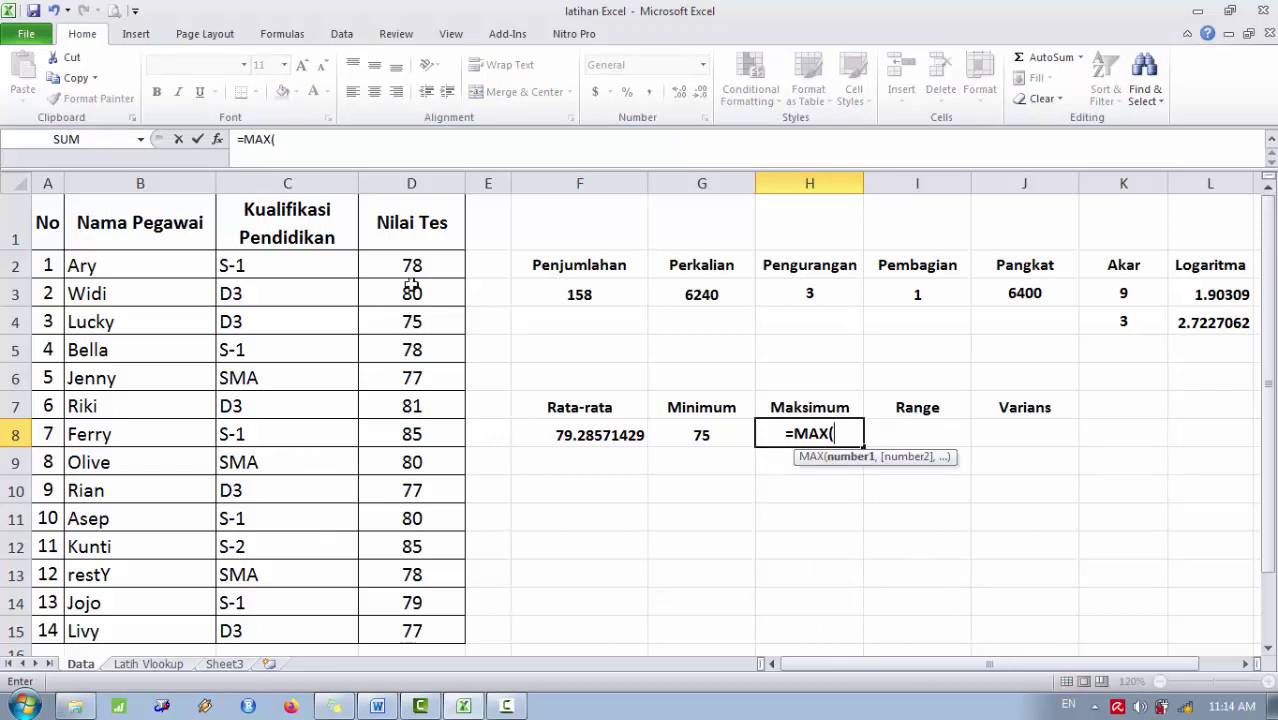
left_click(420, 268)
left_click_drag(424, 270, 428, 646)
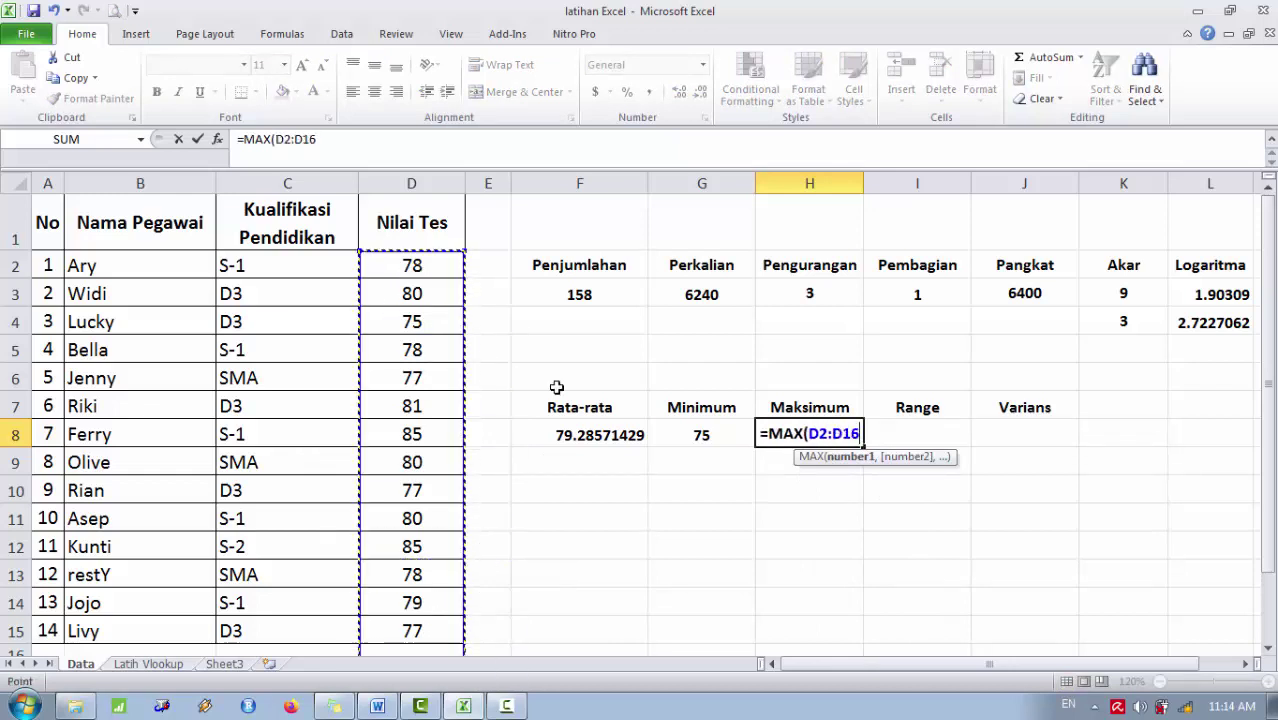
left_click(318, 138)
key("BackSpace")
type("5)")
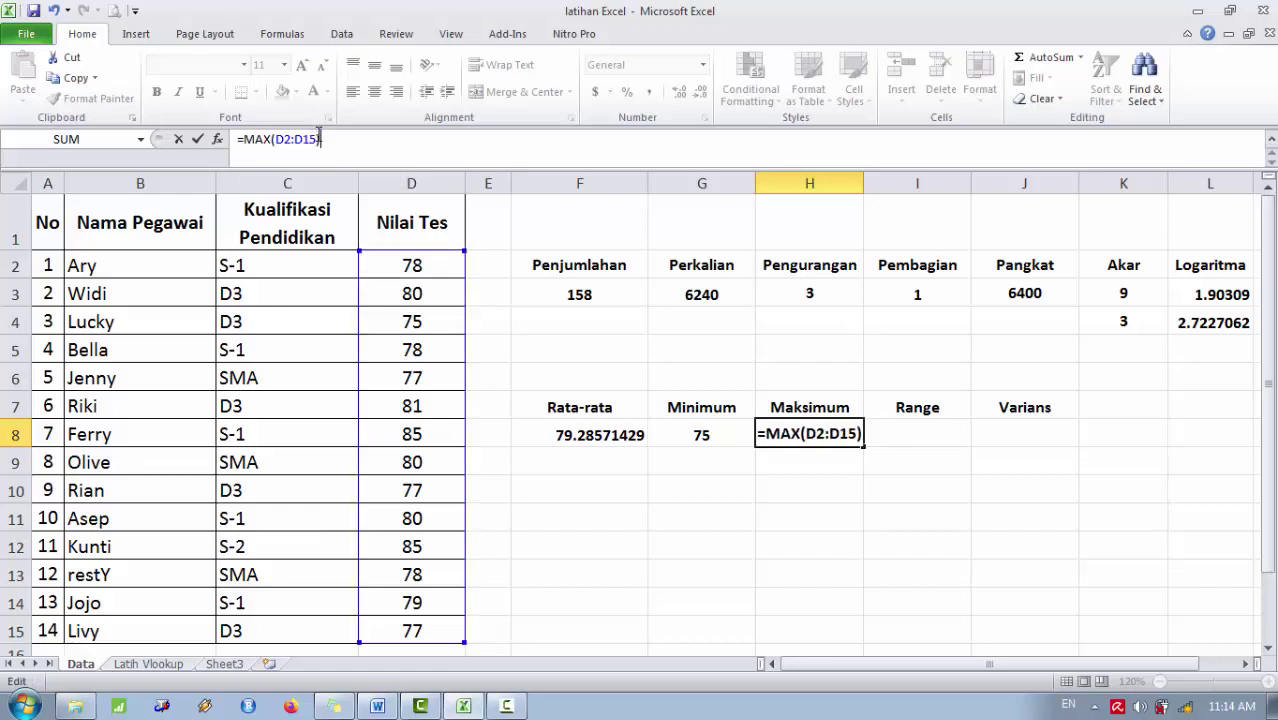
key("Return")
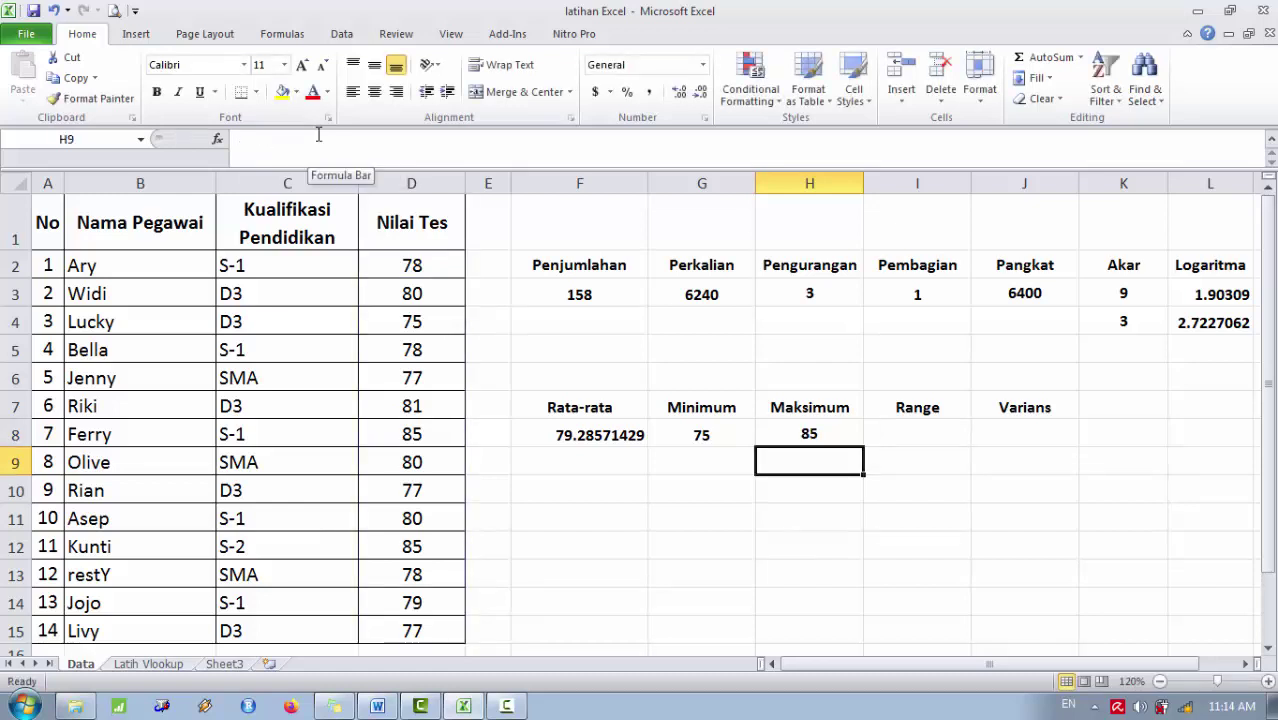
- Calculate the range in cell I8 by subtracting the minimum from the maximum with =H8-G8
left_click(908, 444)
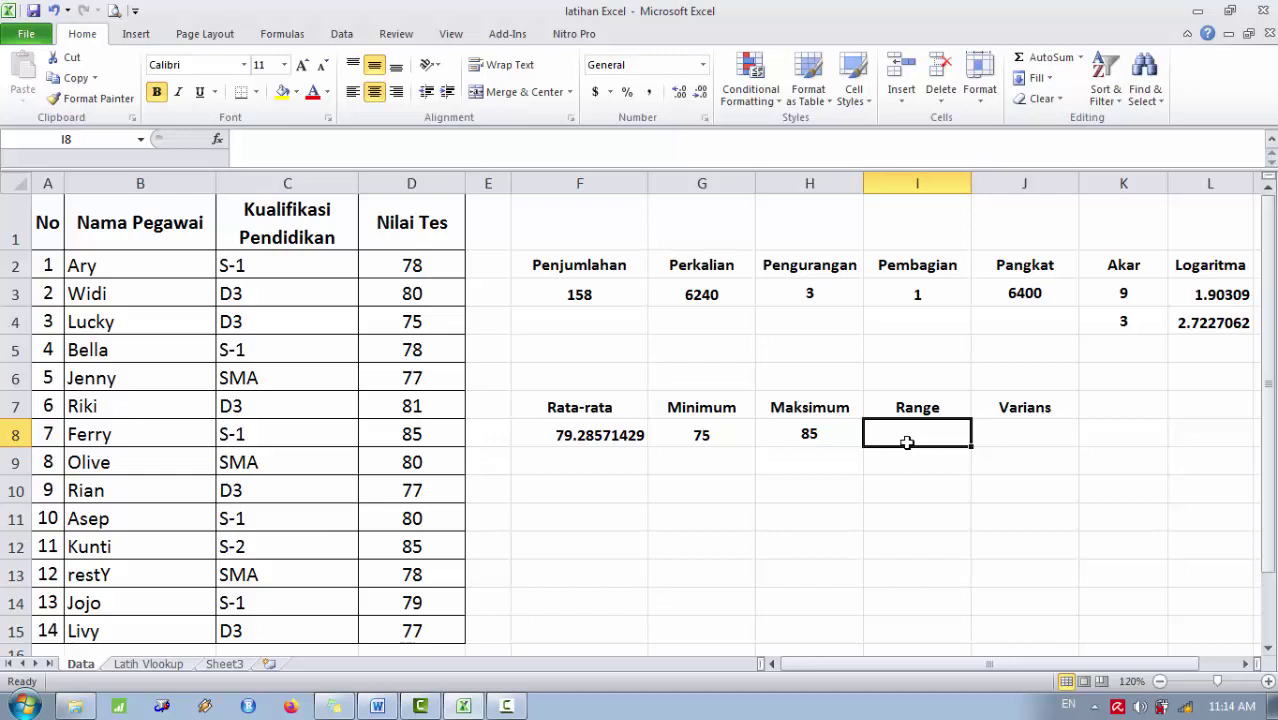
type("=")
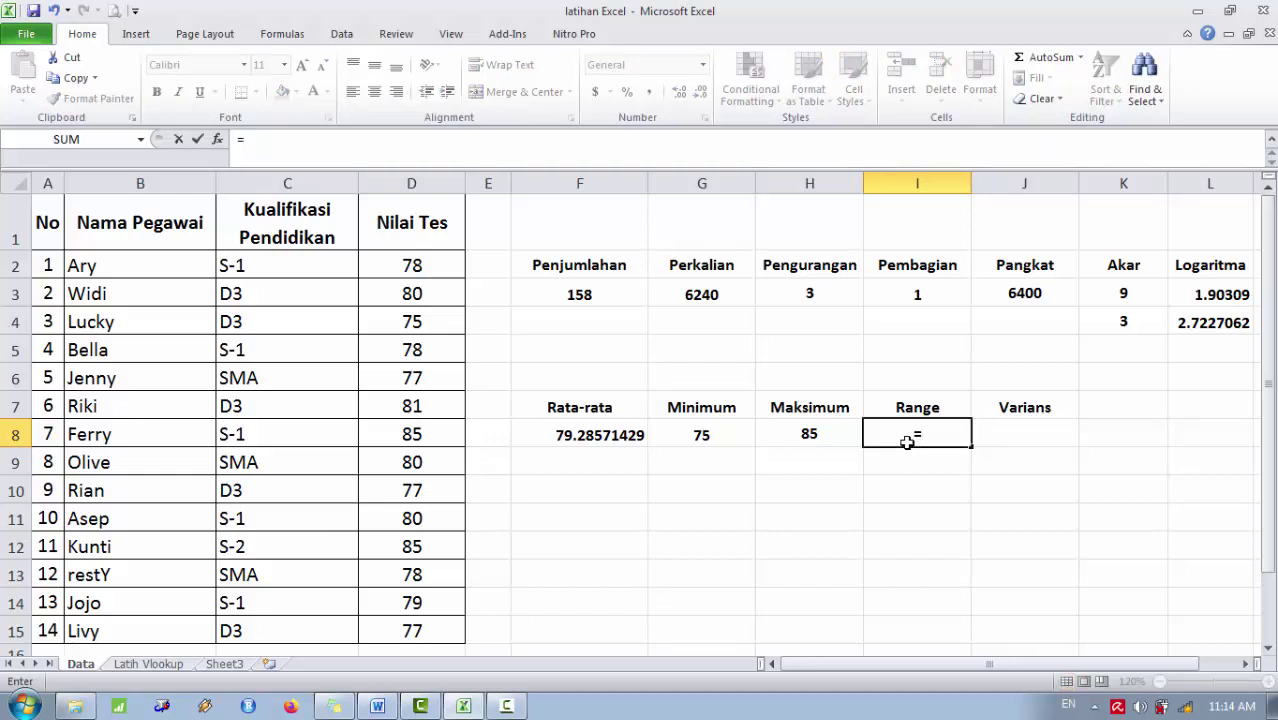
left_click(809, 436)
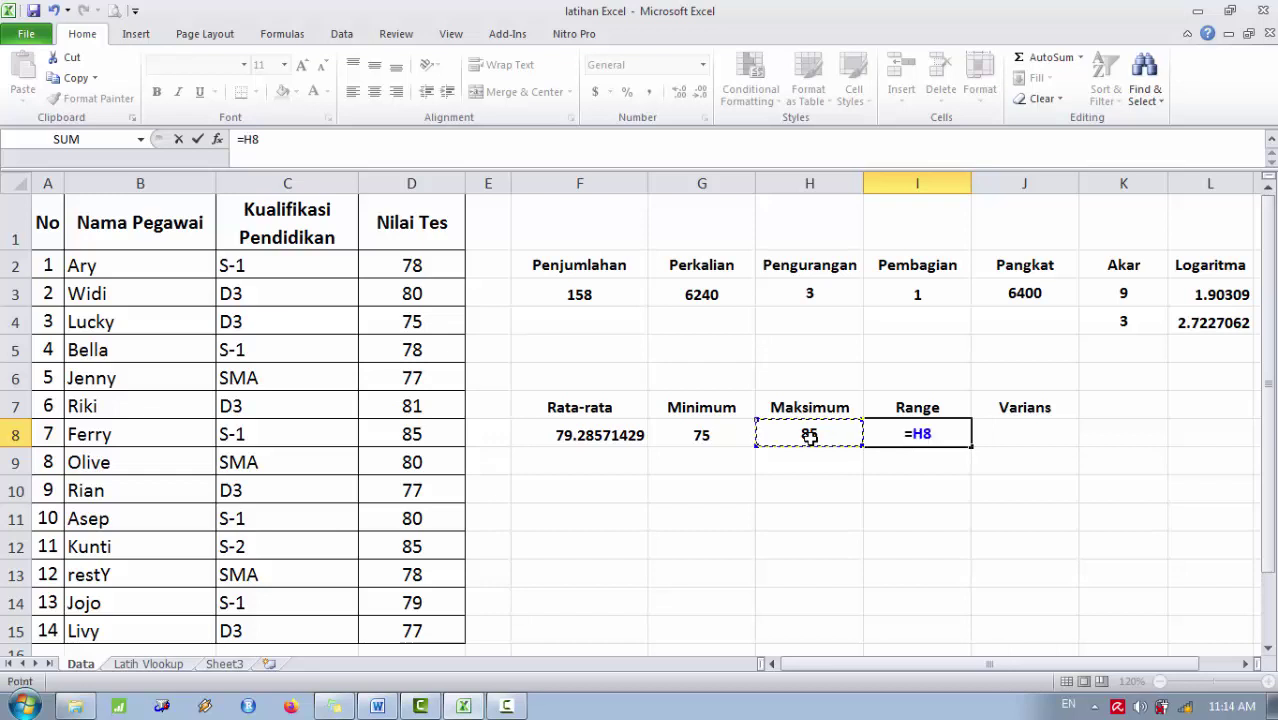
type("-")
left_click(705, 434)
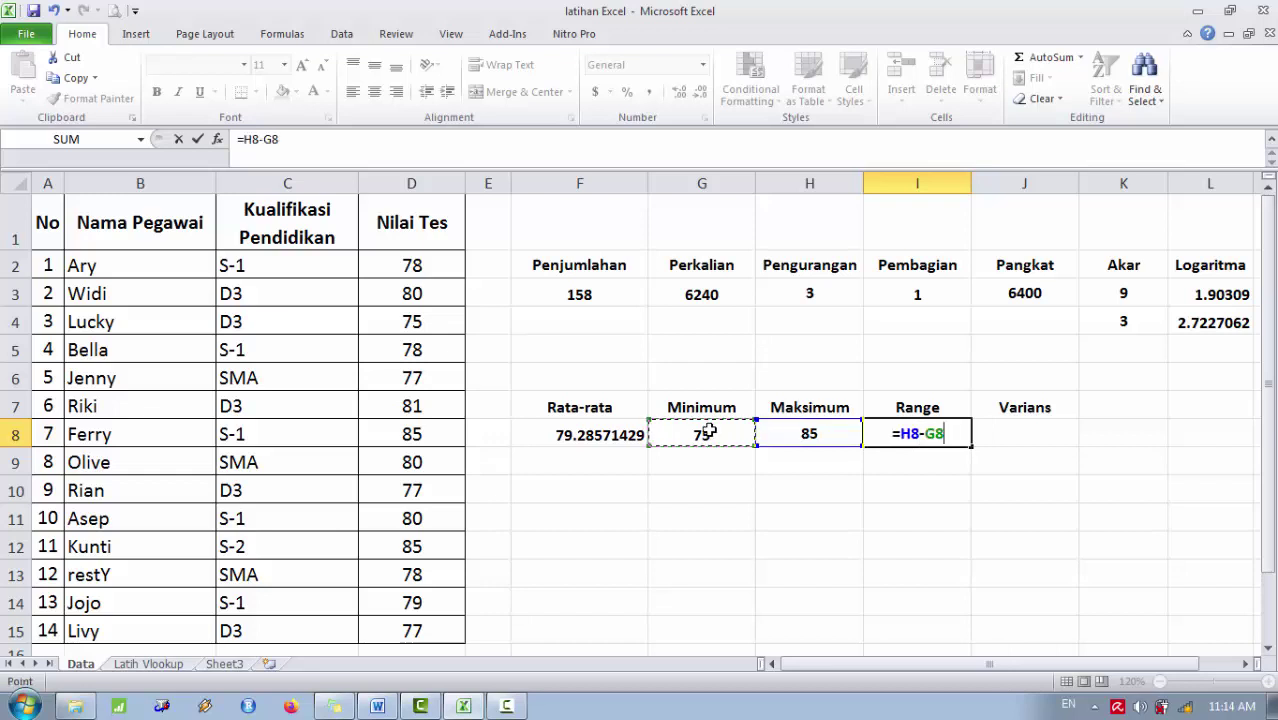
key("Return")
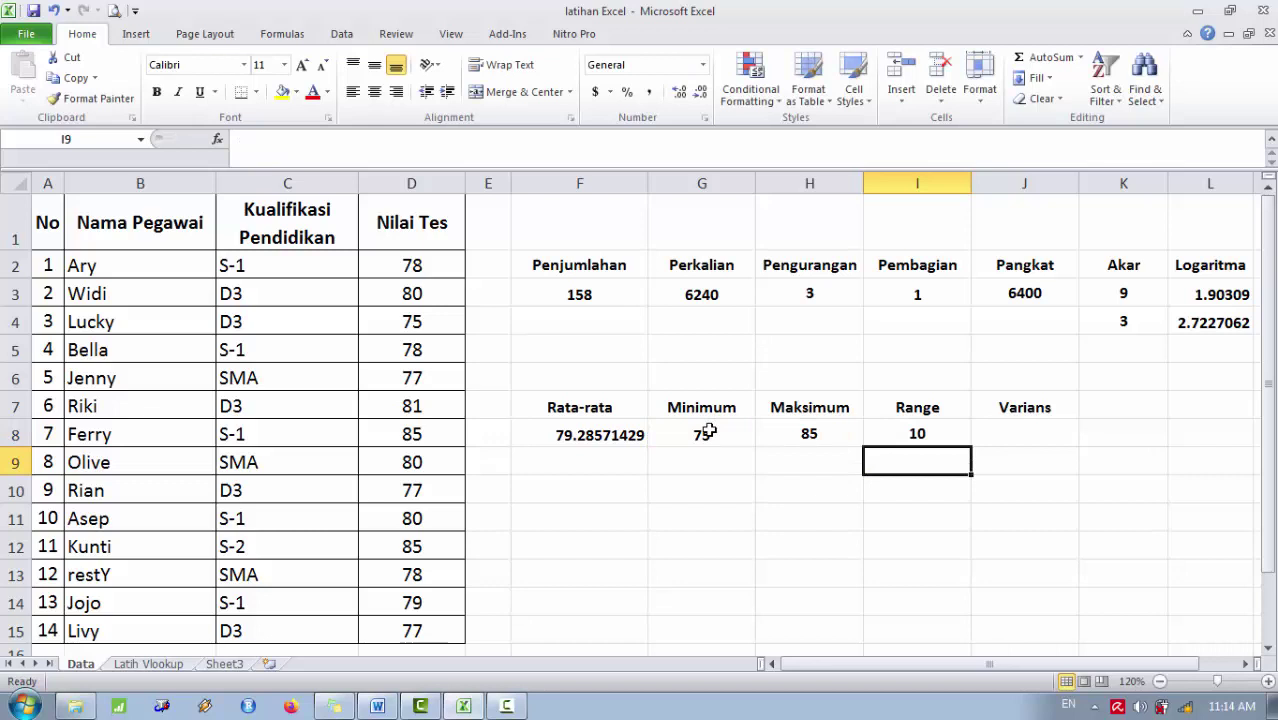
- Calculate the sample variance of all test scores in cell J8 under Varians with =VAR.S(D2:D15)
left_click(1045, 431)
type("=")
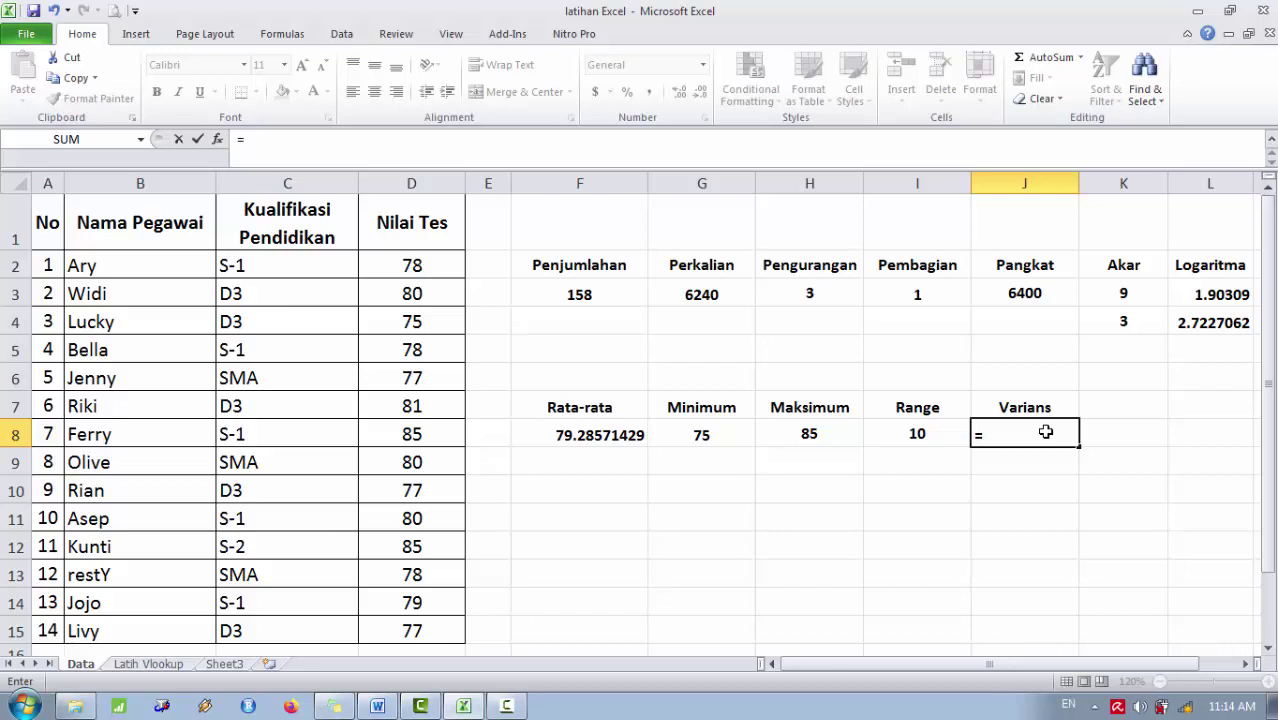
type("var")
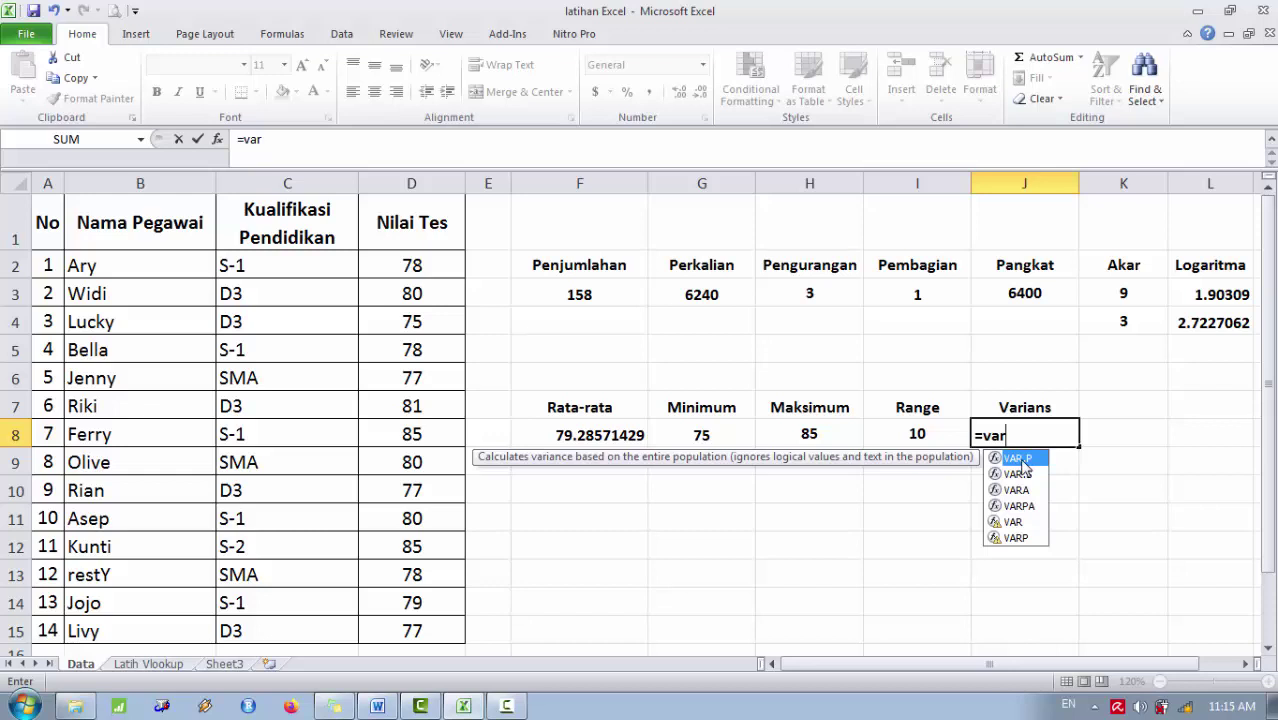
left_click(1025, 476)
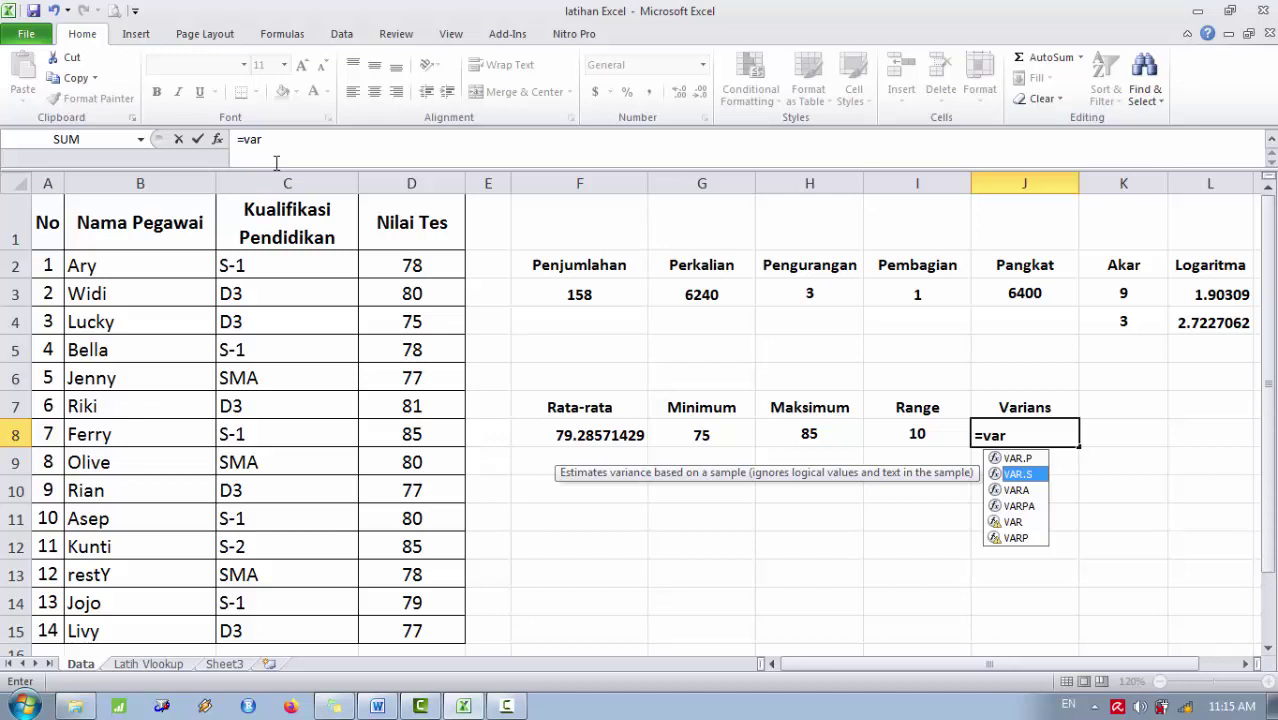
double_click(1020, 475)
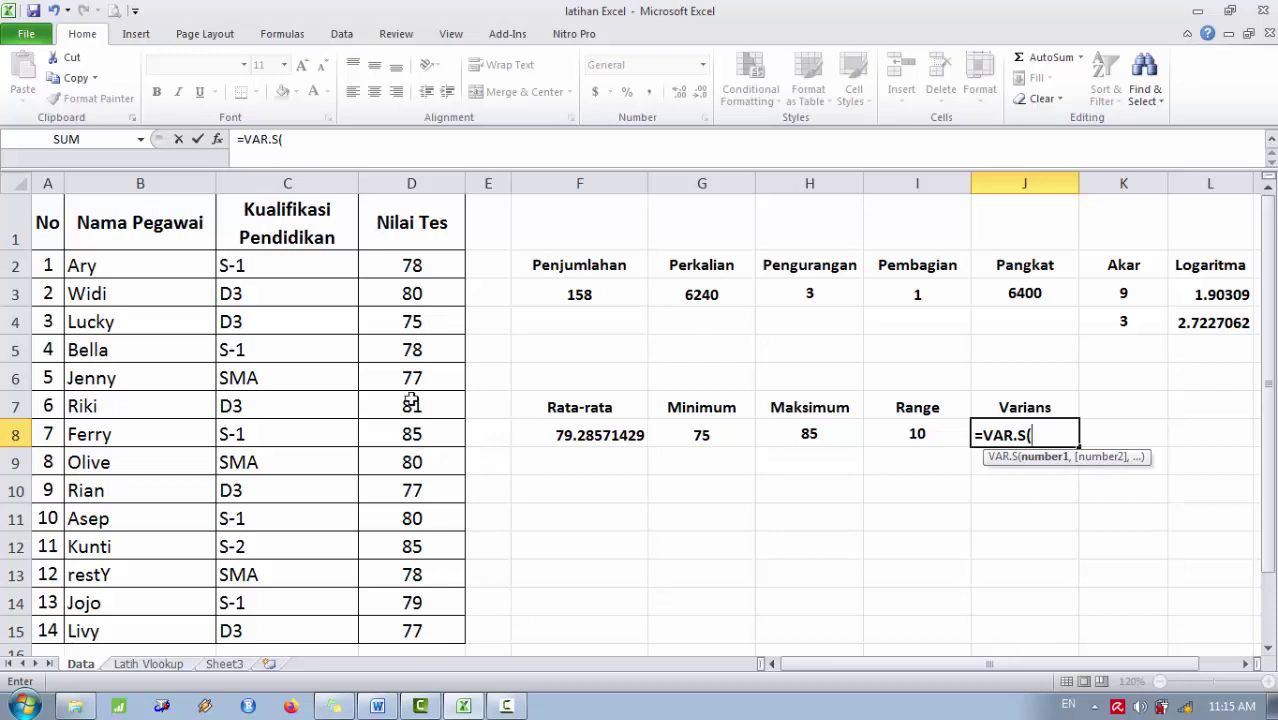
left_click_drag(401, 268, 402, 626)
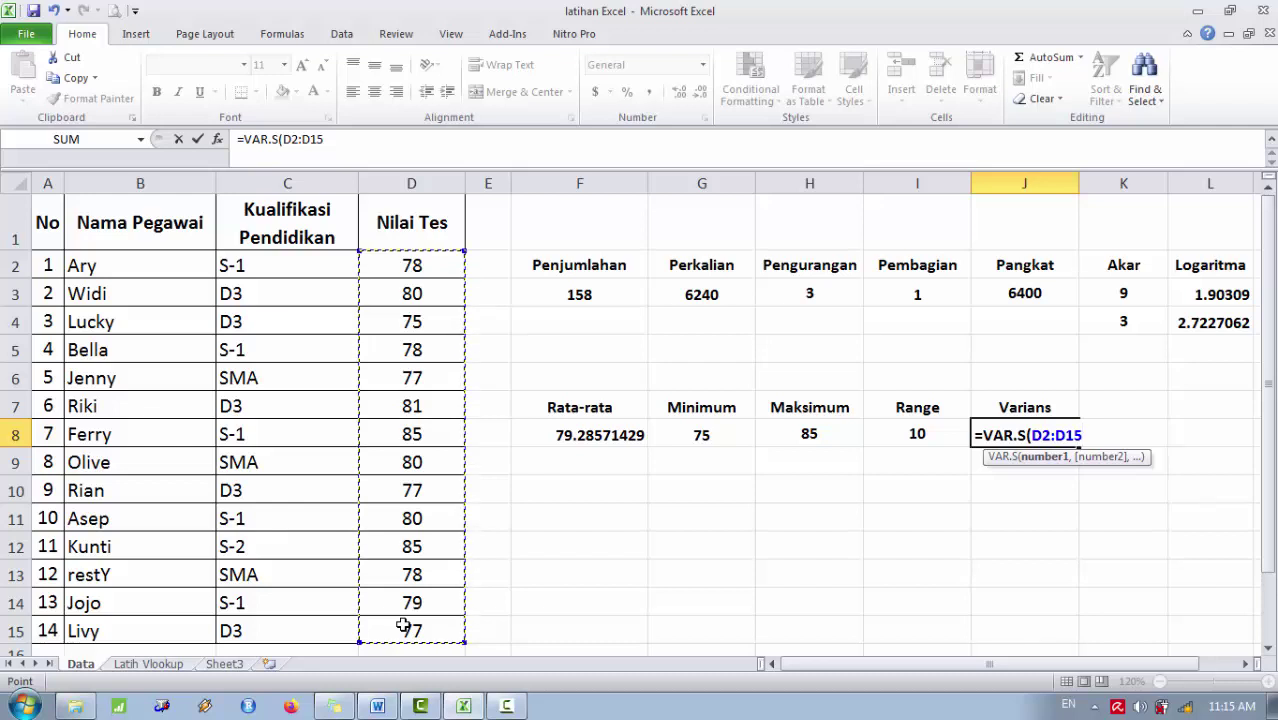
type(")")
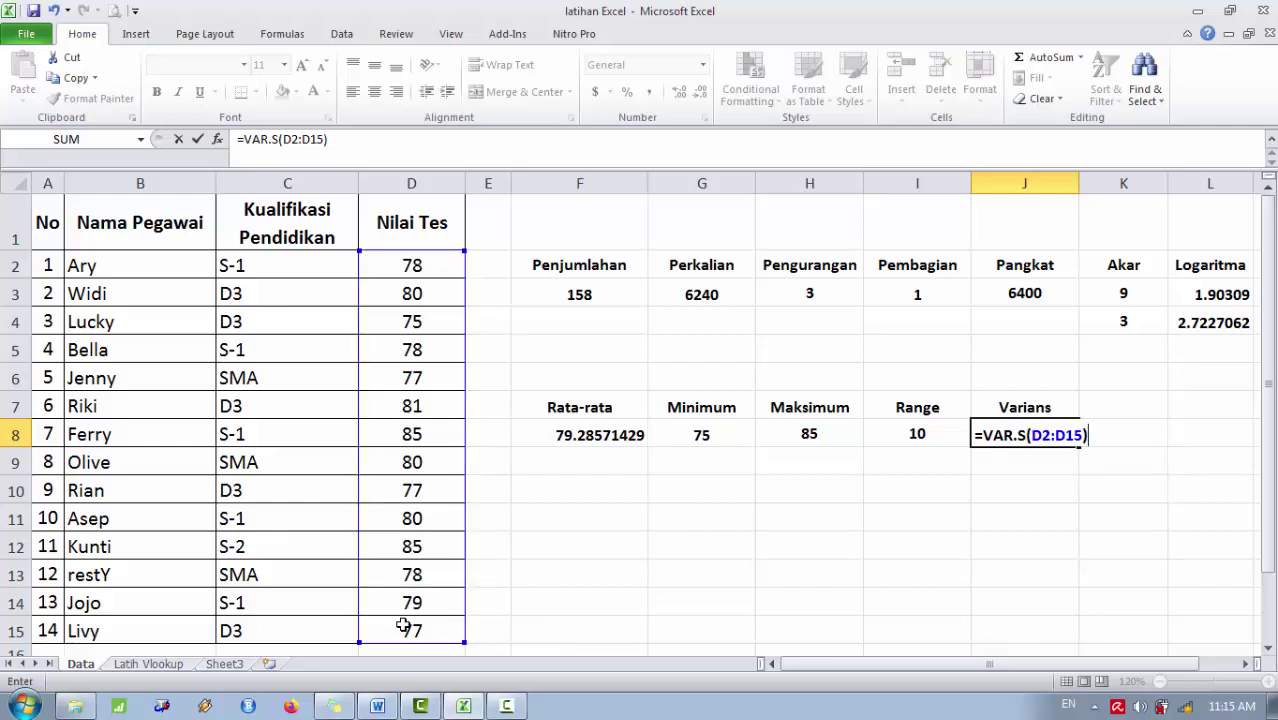
key("Return")
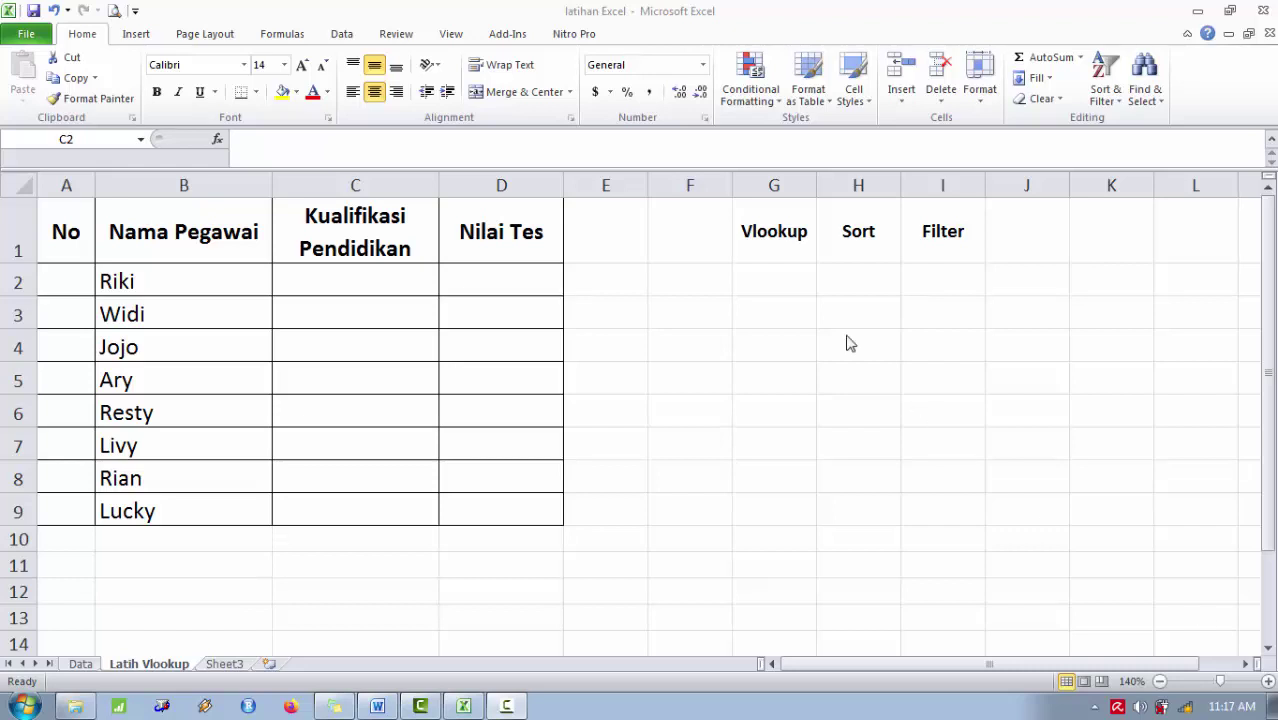
left_click(776, 247)
left_click(846, 248)
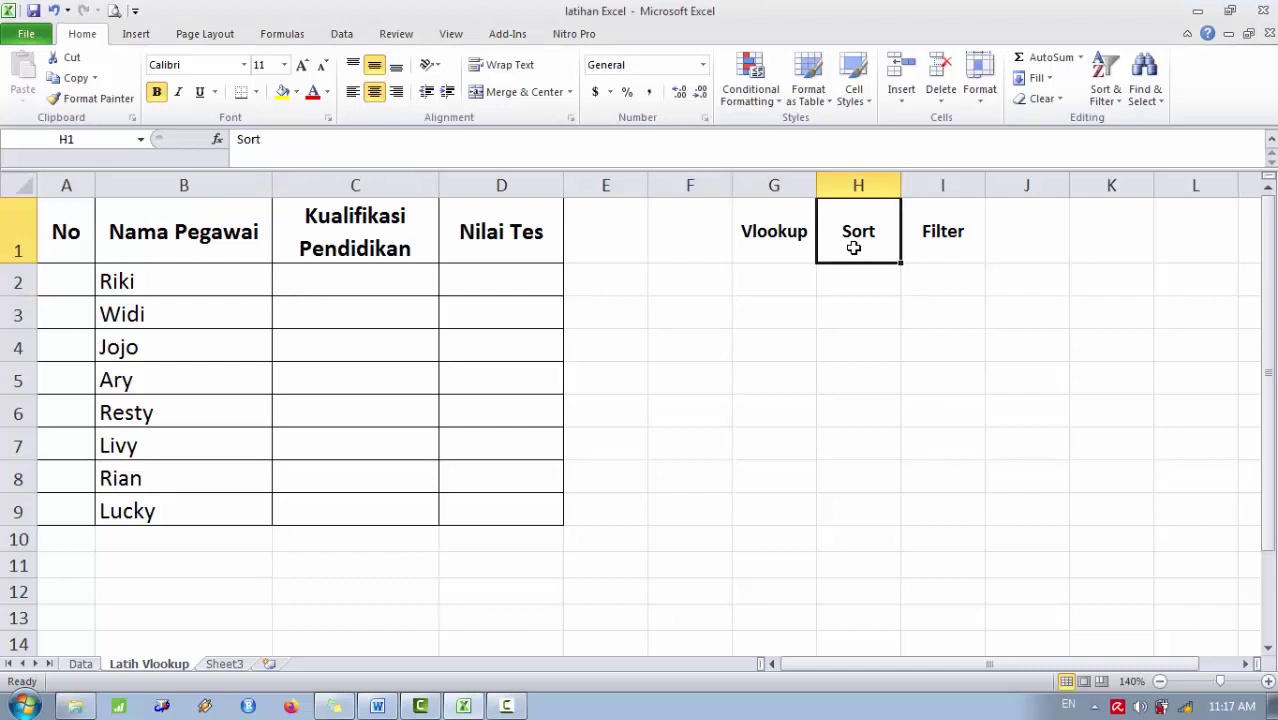
- Examine the headings and employee names on the Latih Vlookup sheet and compare them with the source table on the Data sheet
left_click(940, 250)
left_click(796, 236)
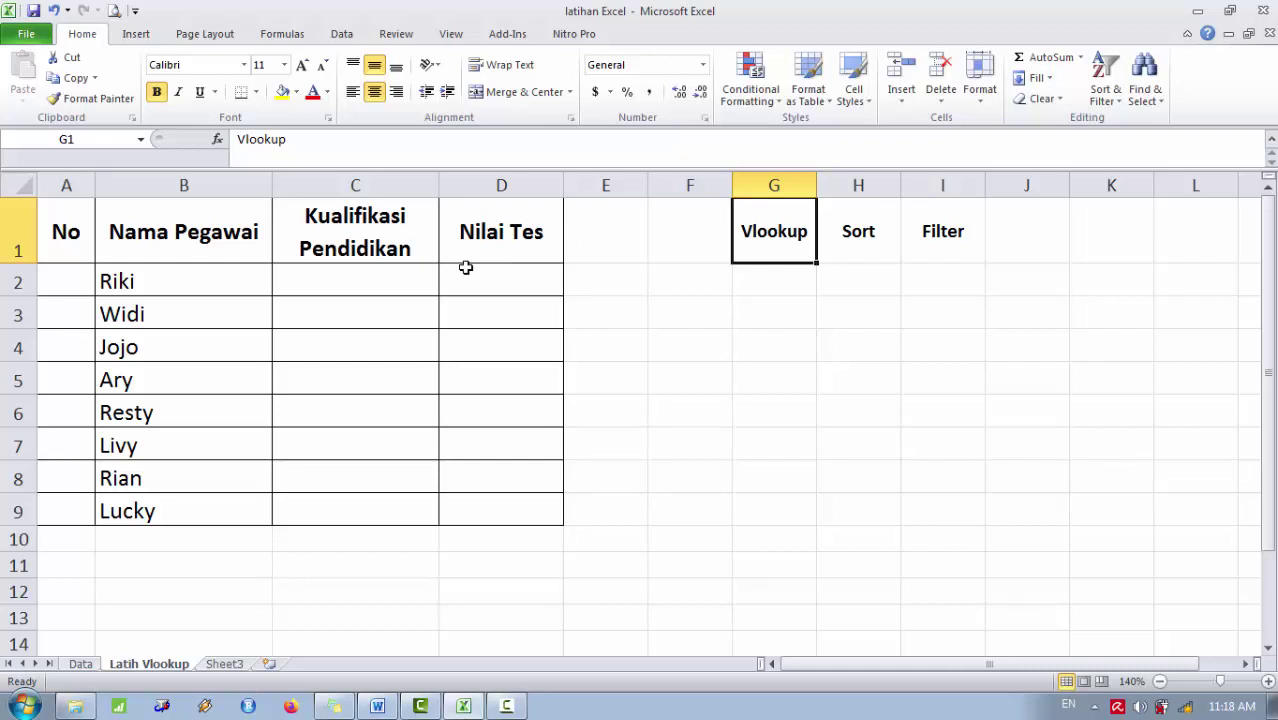
left_click(347, 287)
key("Right")
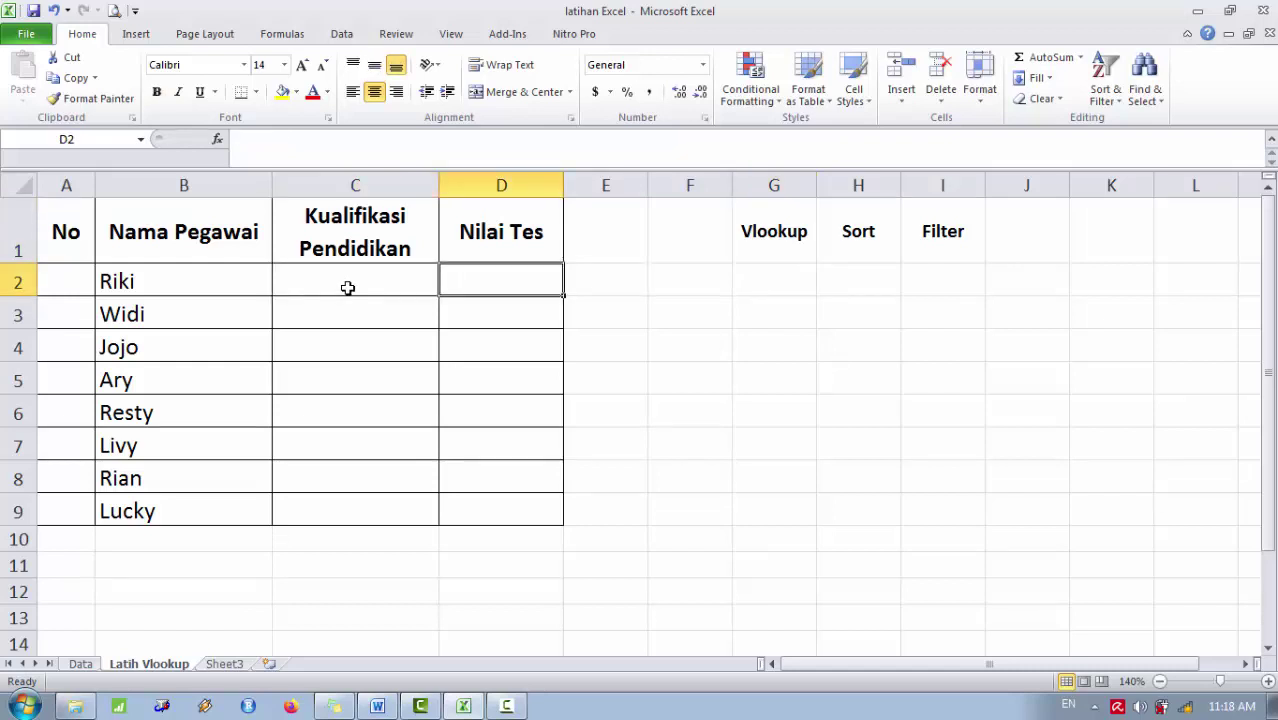
key("Left")
key("Left")
key("Down")
key("Up")
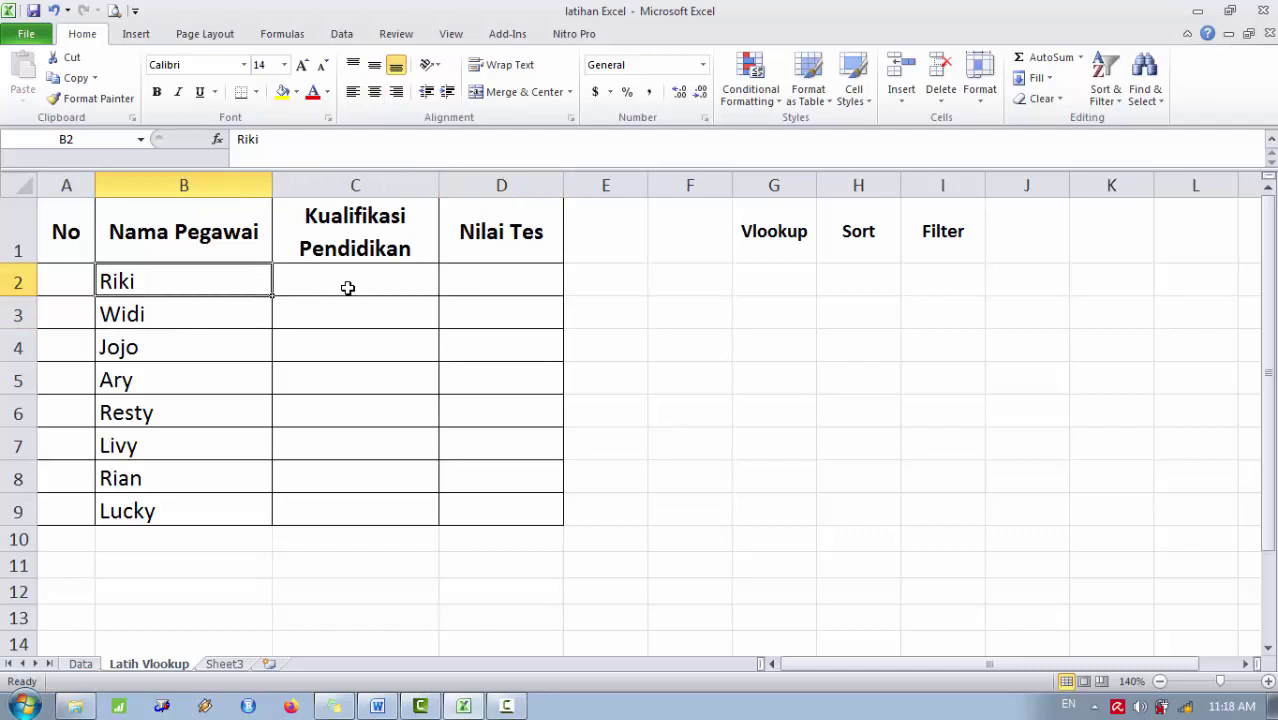
key("Down")
key("Down")
key("Down")
key("Down")
key("Down")
key("Down")
key("Down")
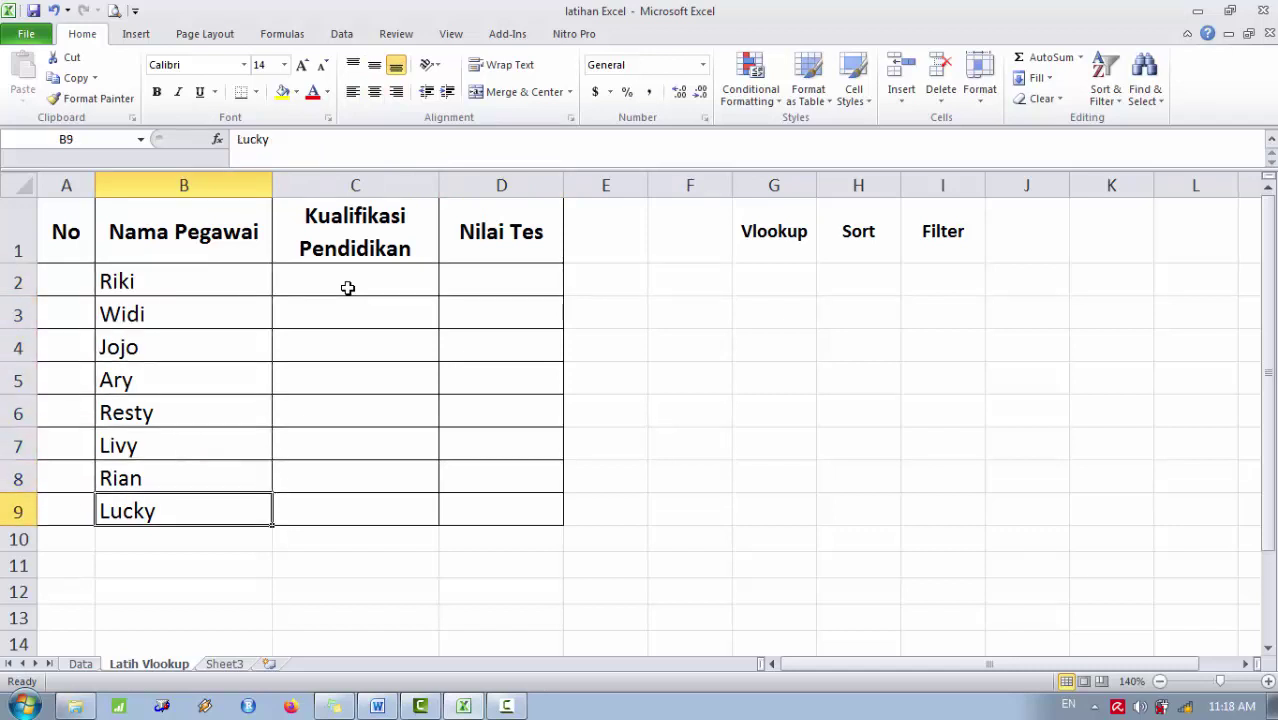
key("Up")
key("Up")
key("Up")
key("Up")
key("Up")
key("Up")
key("Up")
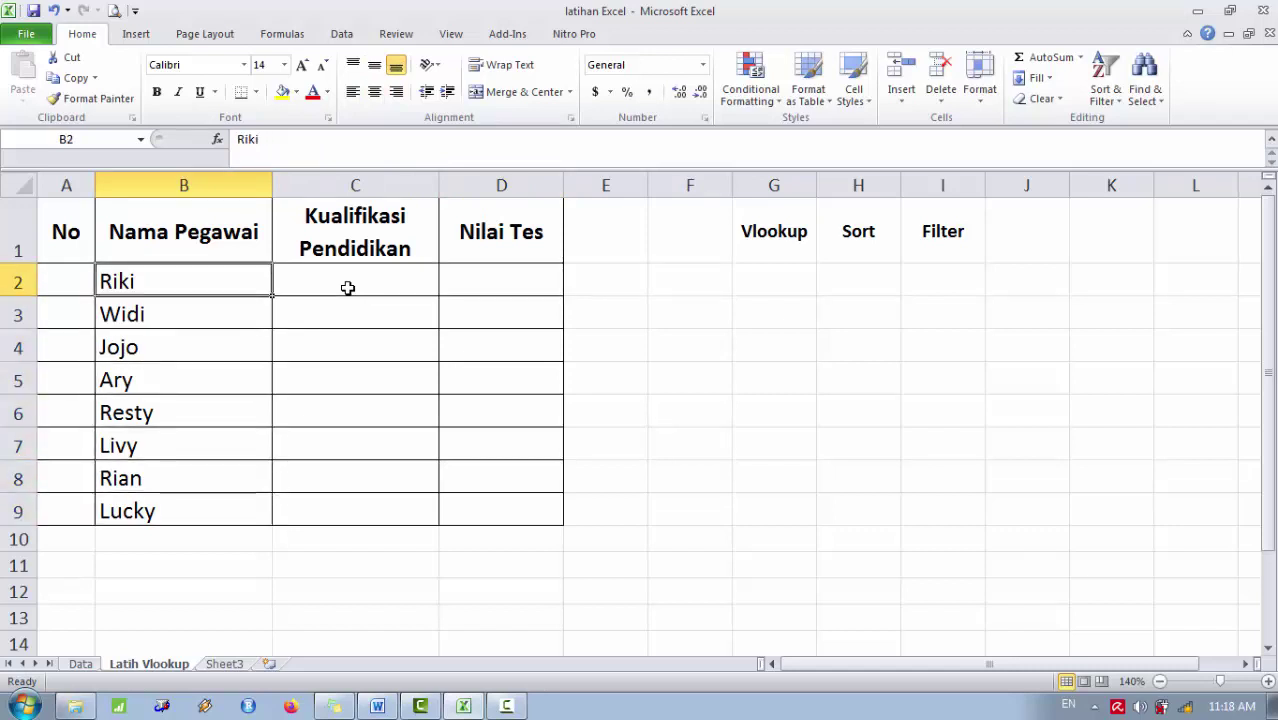
key("Right")
key("Left")
key("Down")
key("Down")
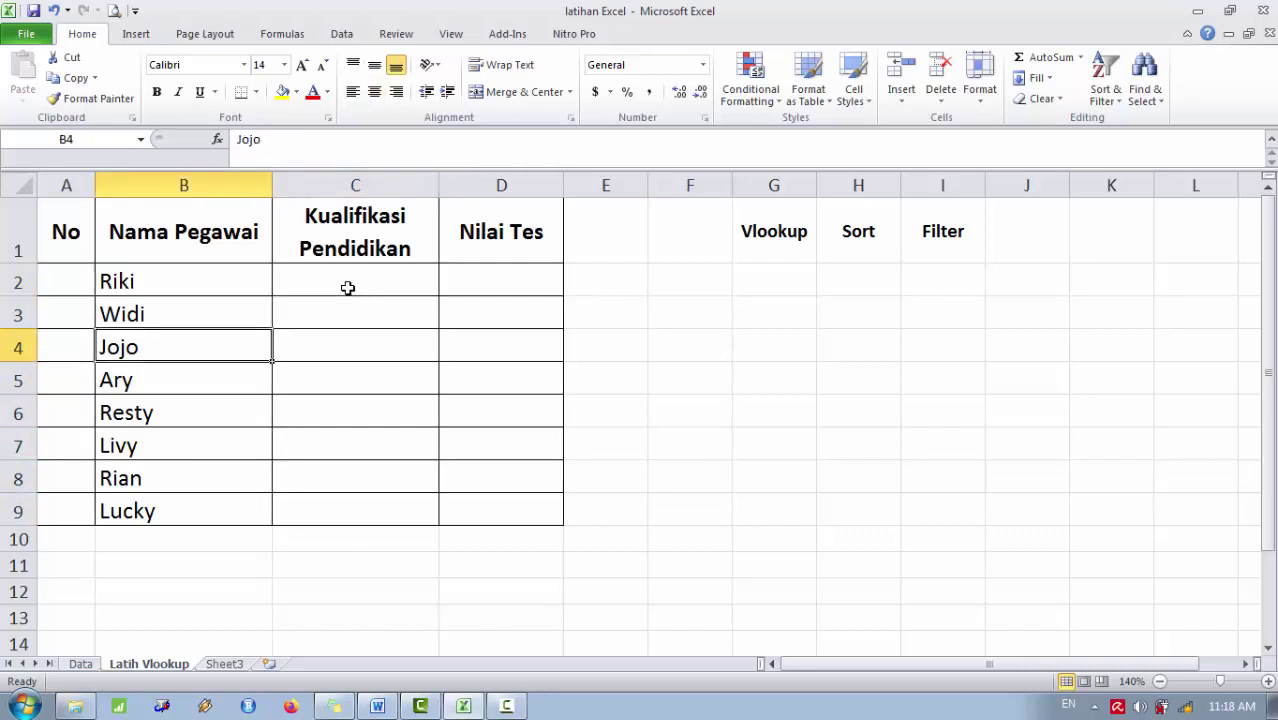
left_click(86, 670)
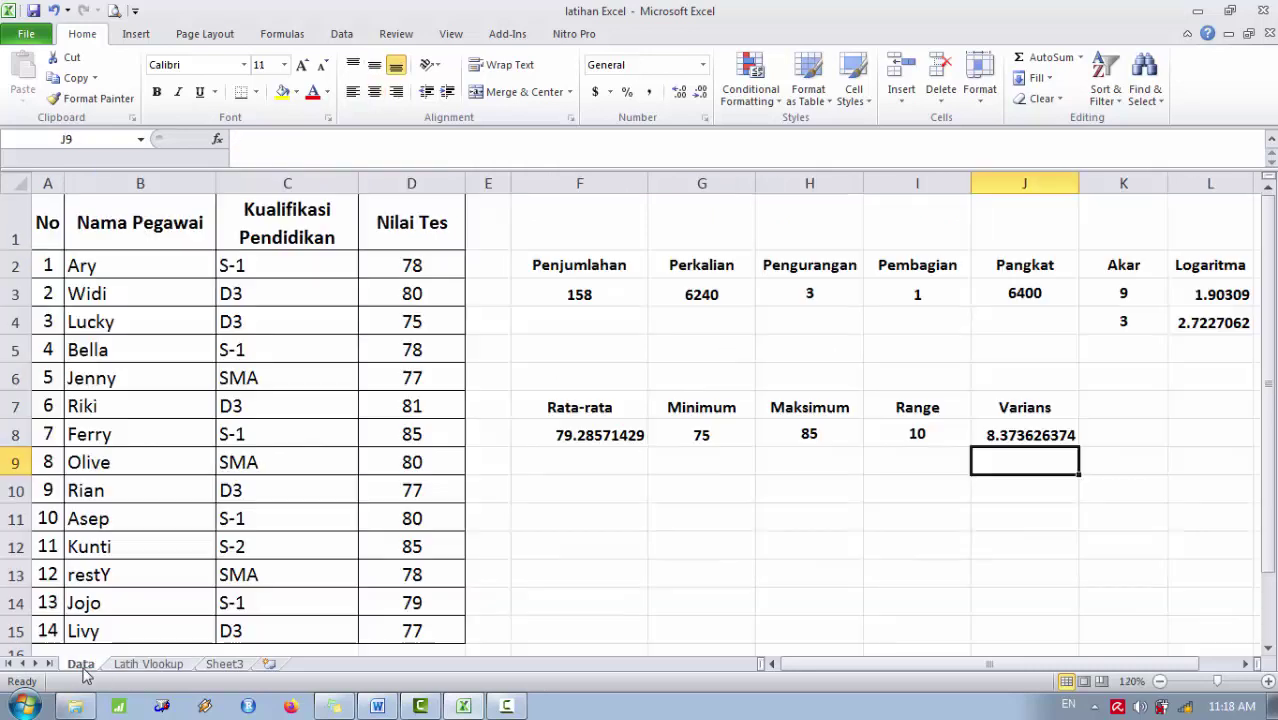
left_click(140, 668)
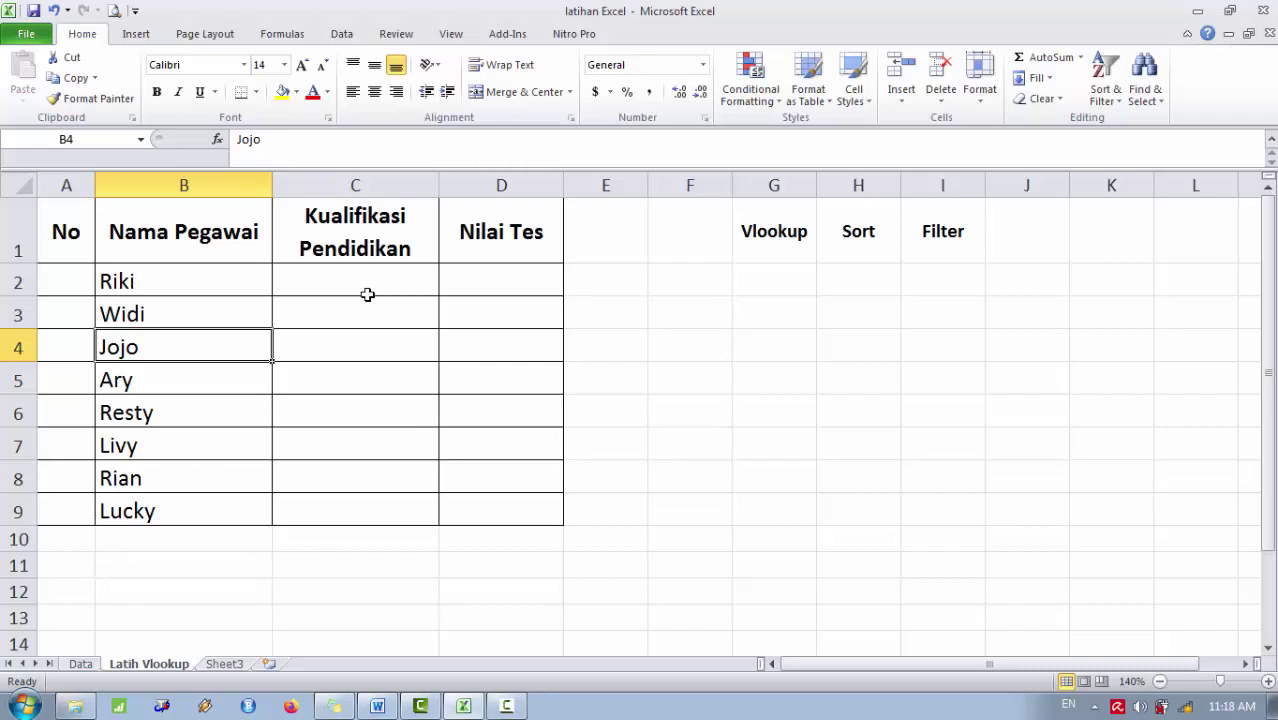
left_click(82, 664)
left_click(127, 665)
- Start a VLOOKUP formula in cell C2 under Kualifikasi Pendidikan with B2 as the lookup value
left_click(344, 289)
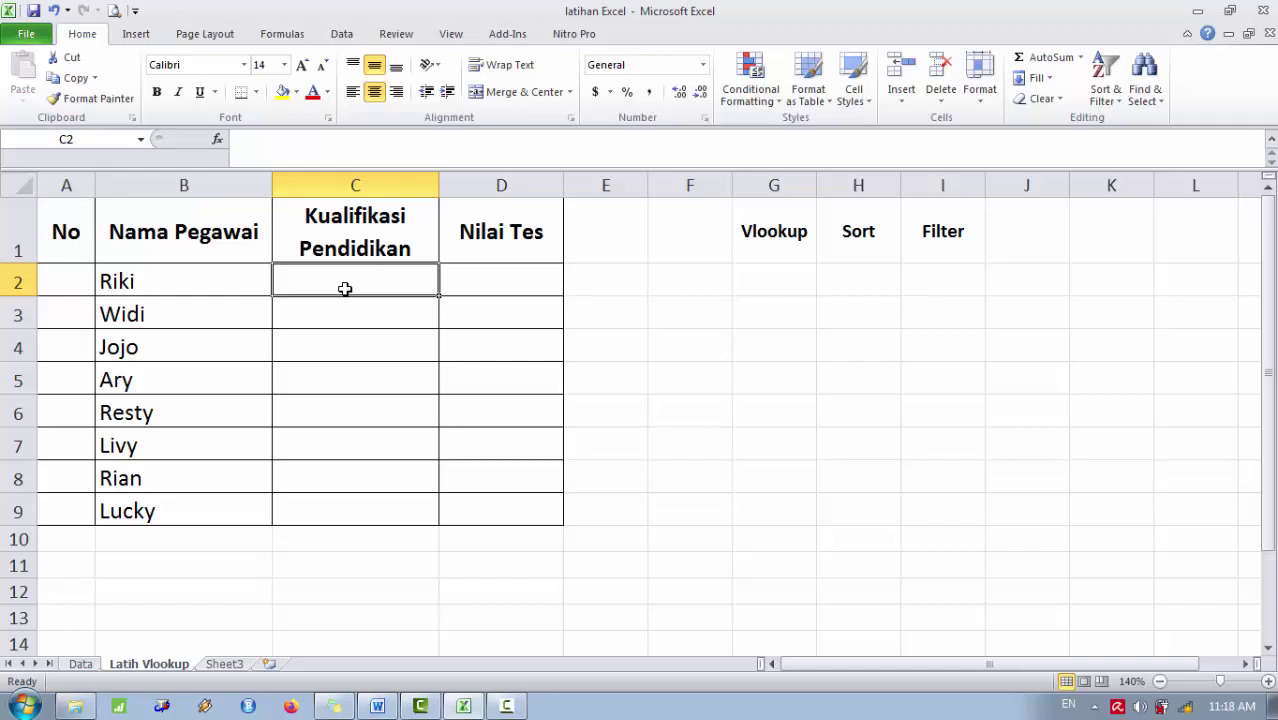
type("=vl")
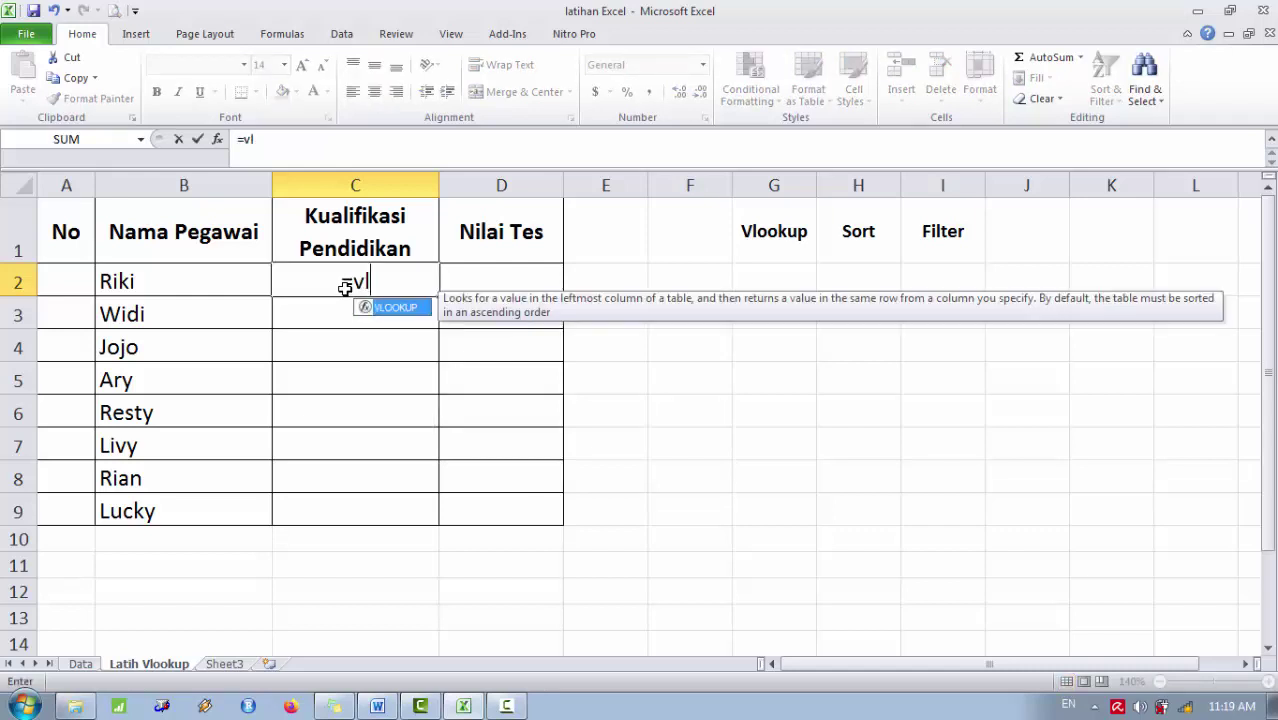
type("ook")
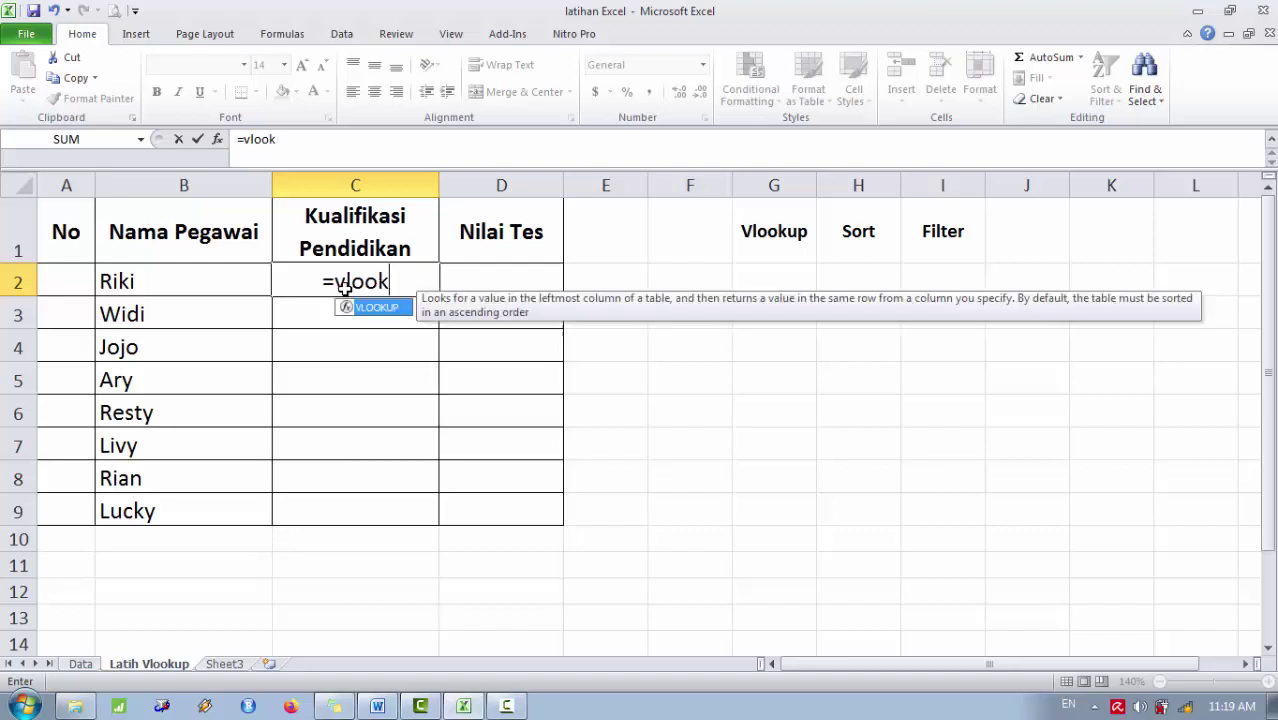
type("up")
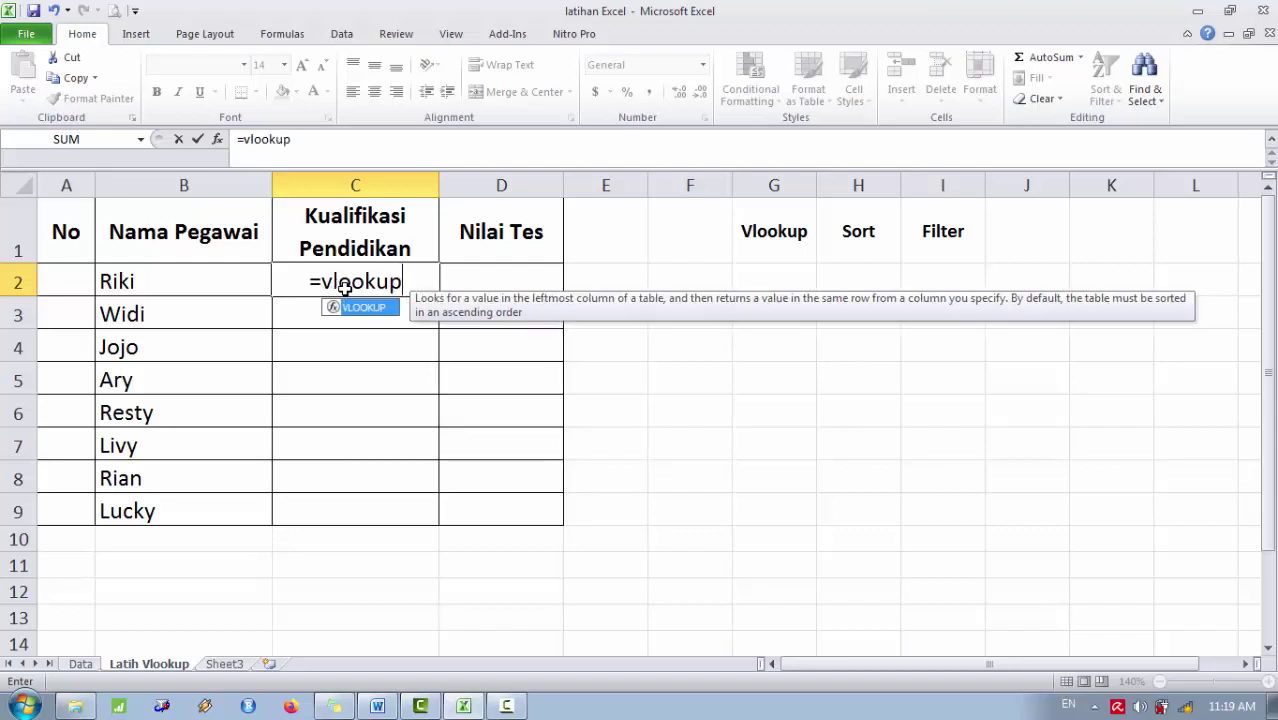
type("(")
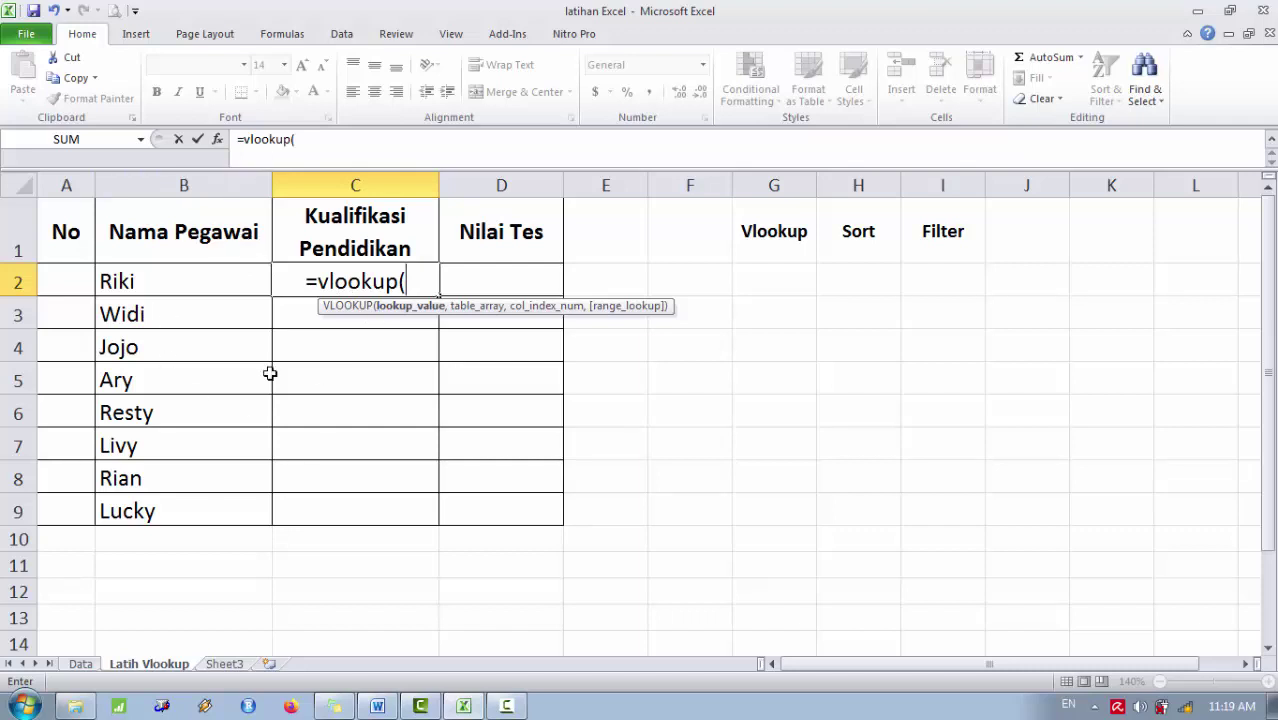
left_click(157, 284)
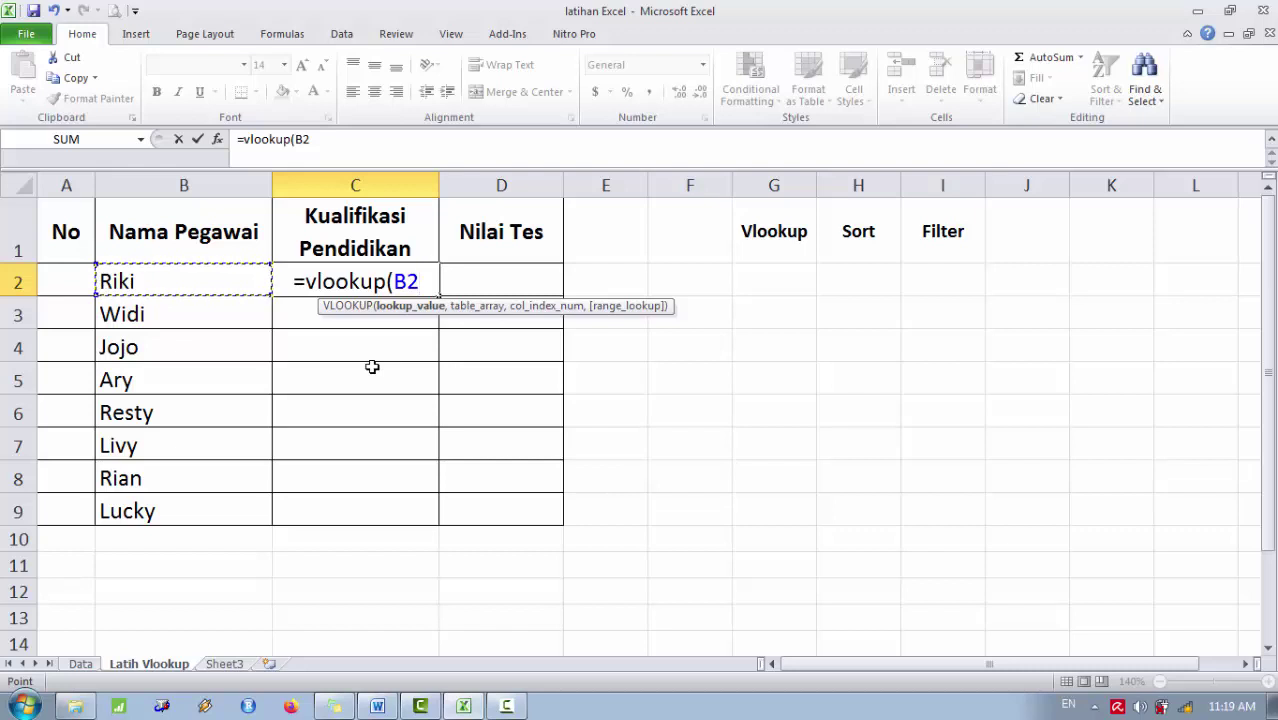
type(",")
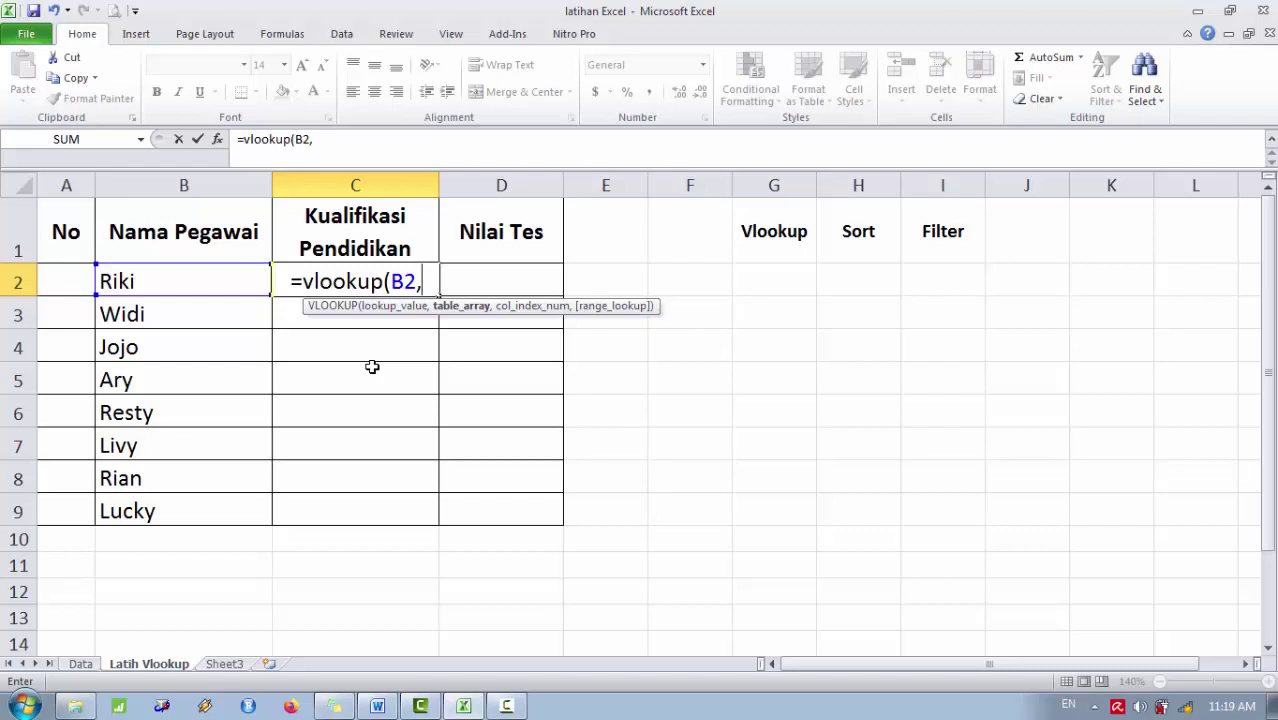
- Set the formula's table array to B2:D15 on the Data sheet and make it absolute as Data!$B$2:$D$15
left_click(80, 664)
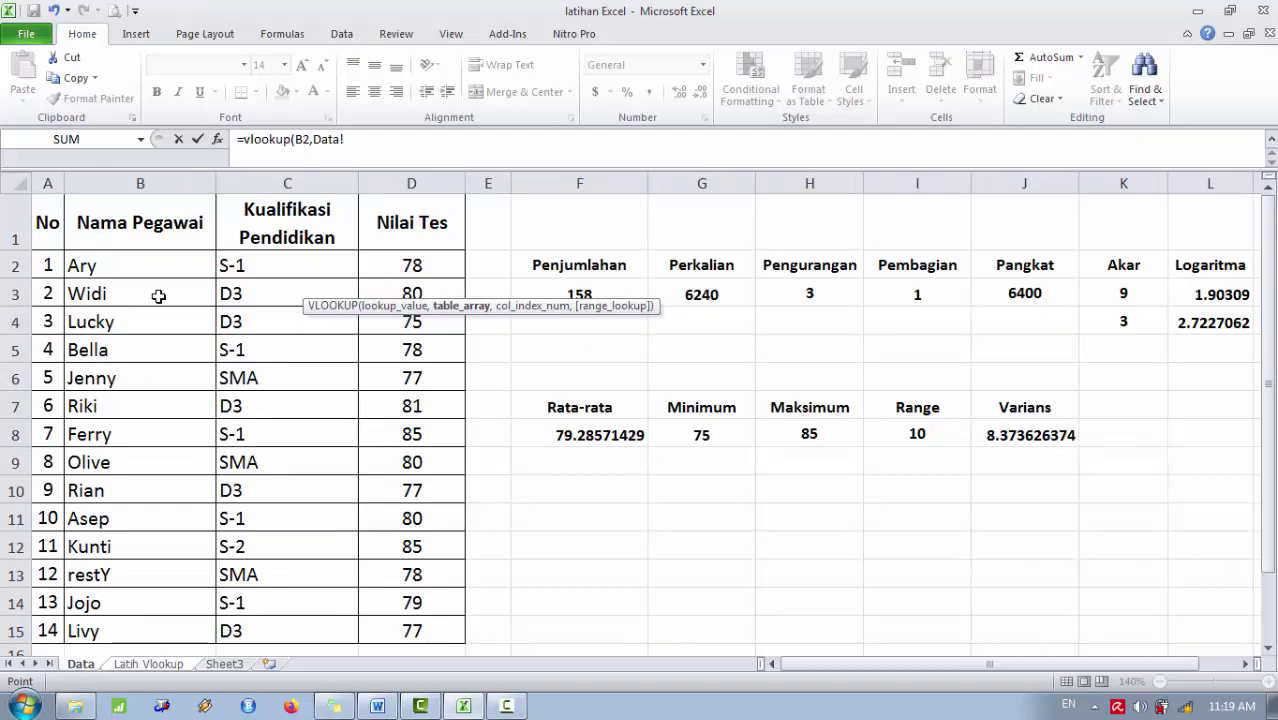
left_click(90, 267)
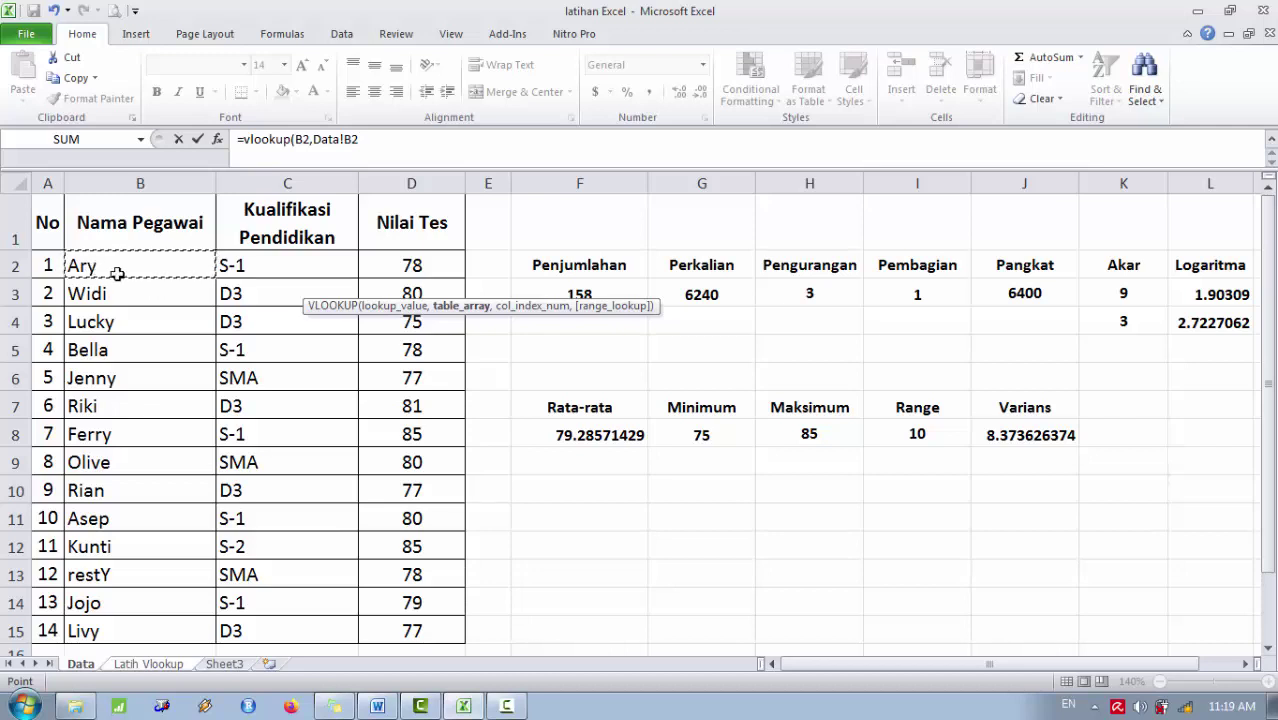
left_click_drag(207, 270, 411, 630)
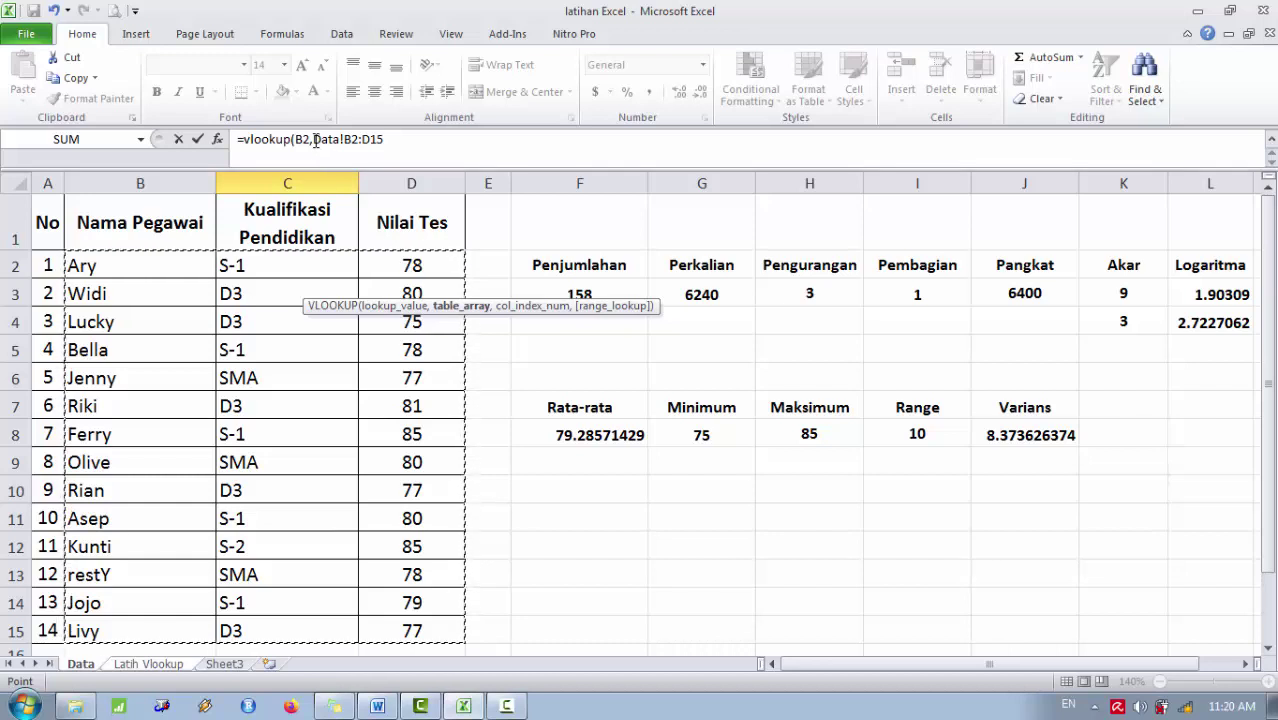
left_click_drag(315, 140, 385, 141)
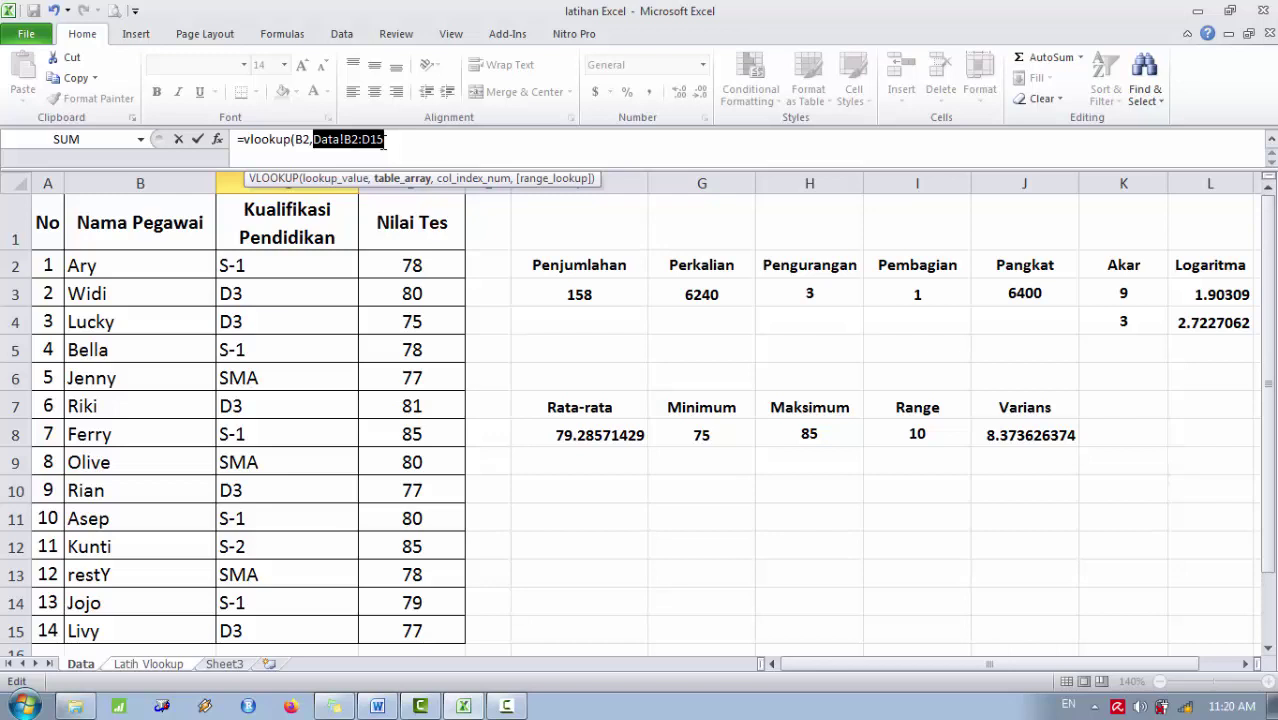
key("F4")
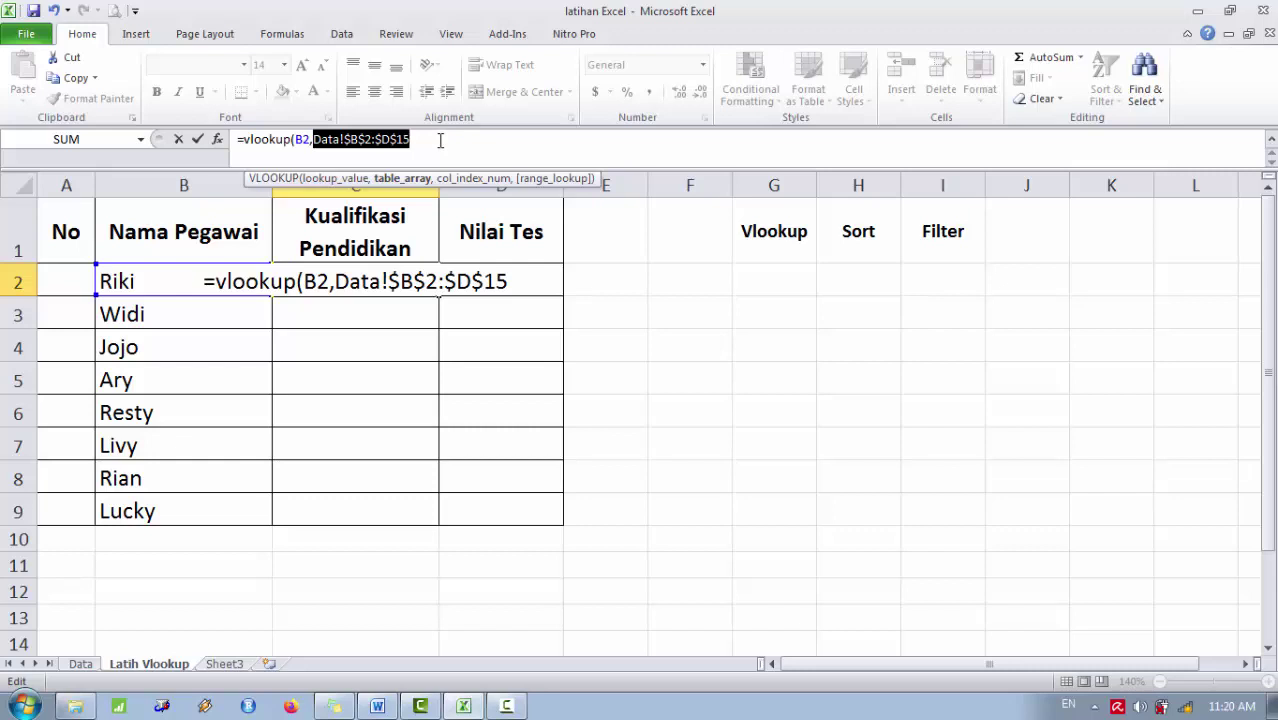
left_click(440, 140)
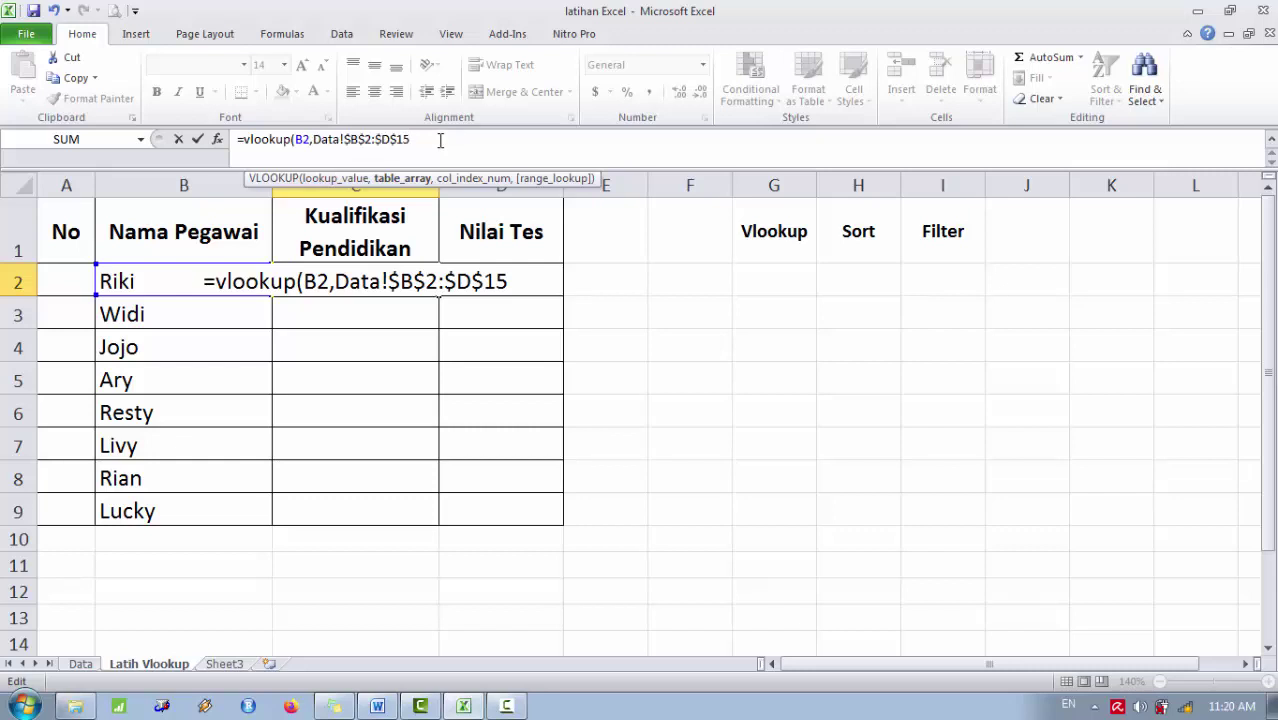
- Complete the C2 formula with column index 2 and exact match, giving =VLOOKUP(B2,Data!$B$2:$D$15,2,FALSE)
type(",")
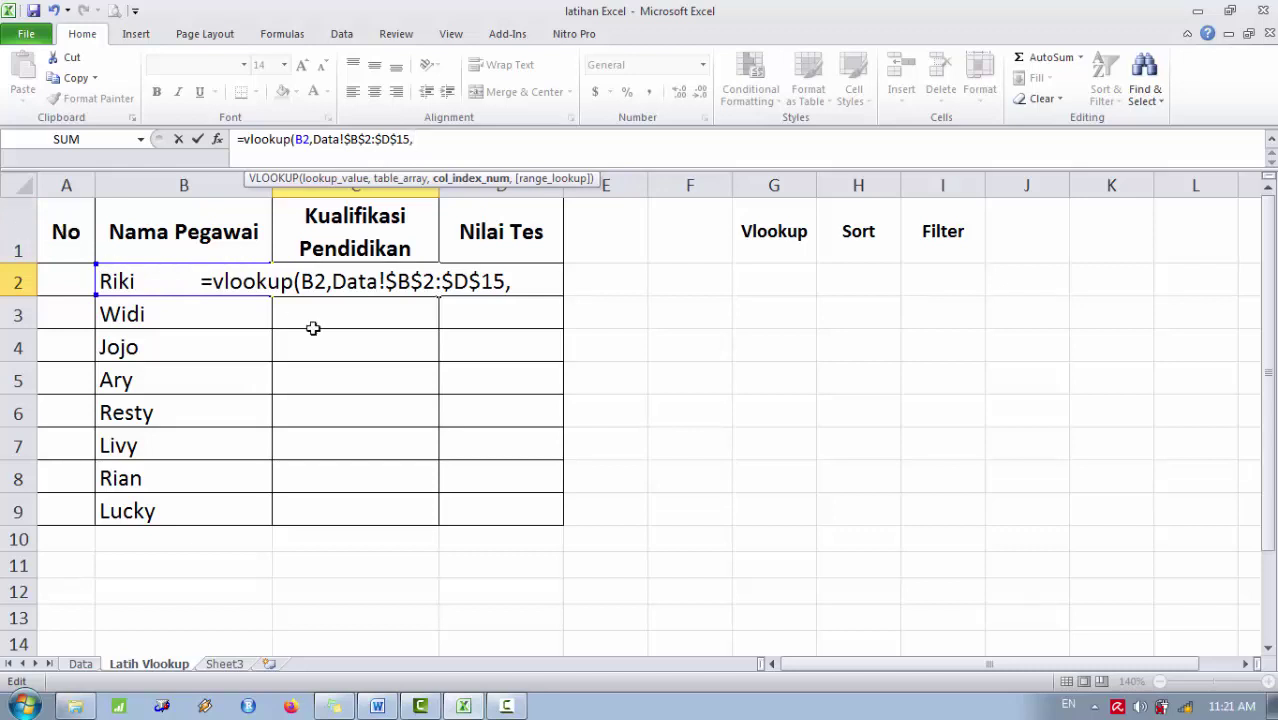
type("2")
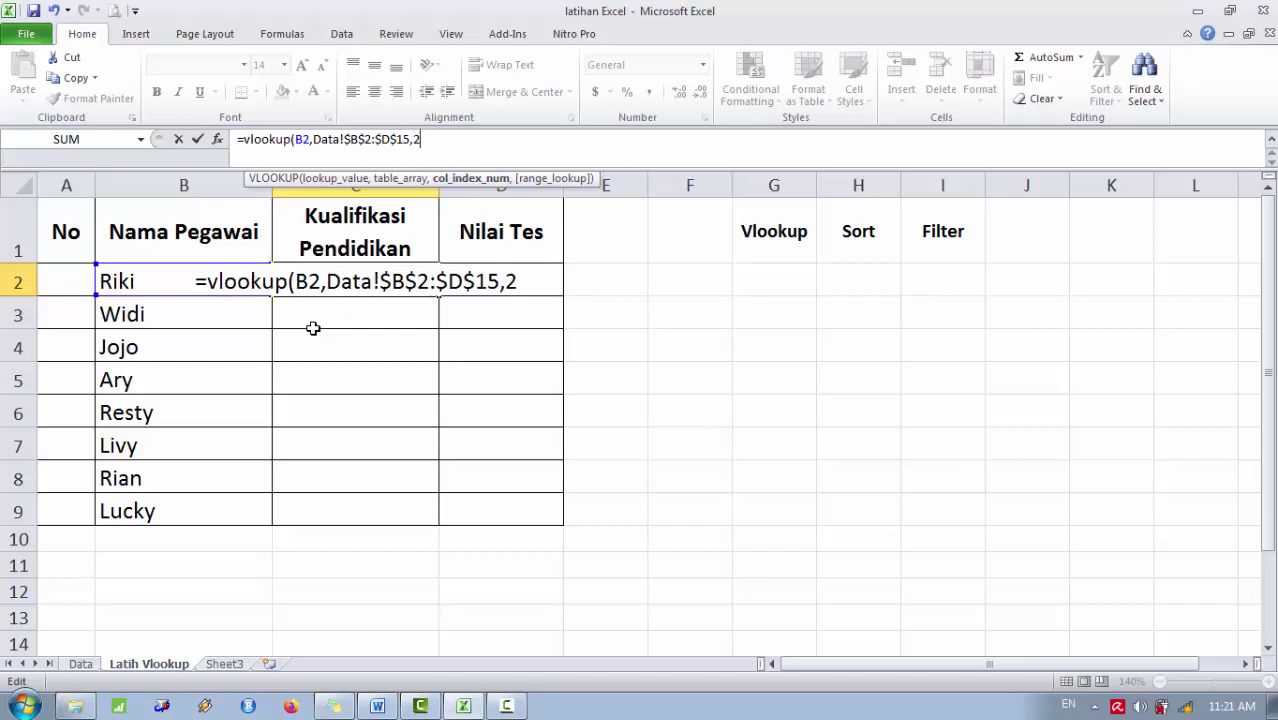
type(",")
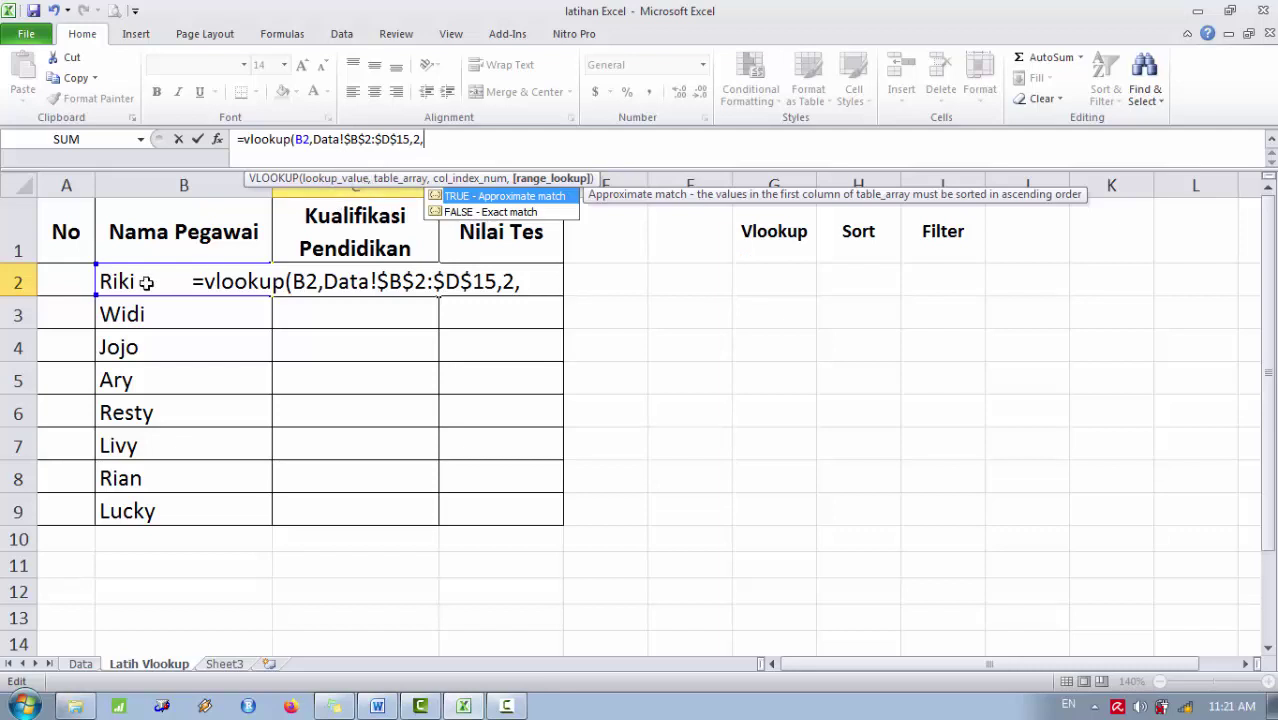
type("FA")
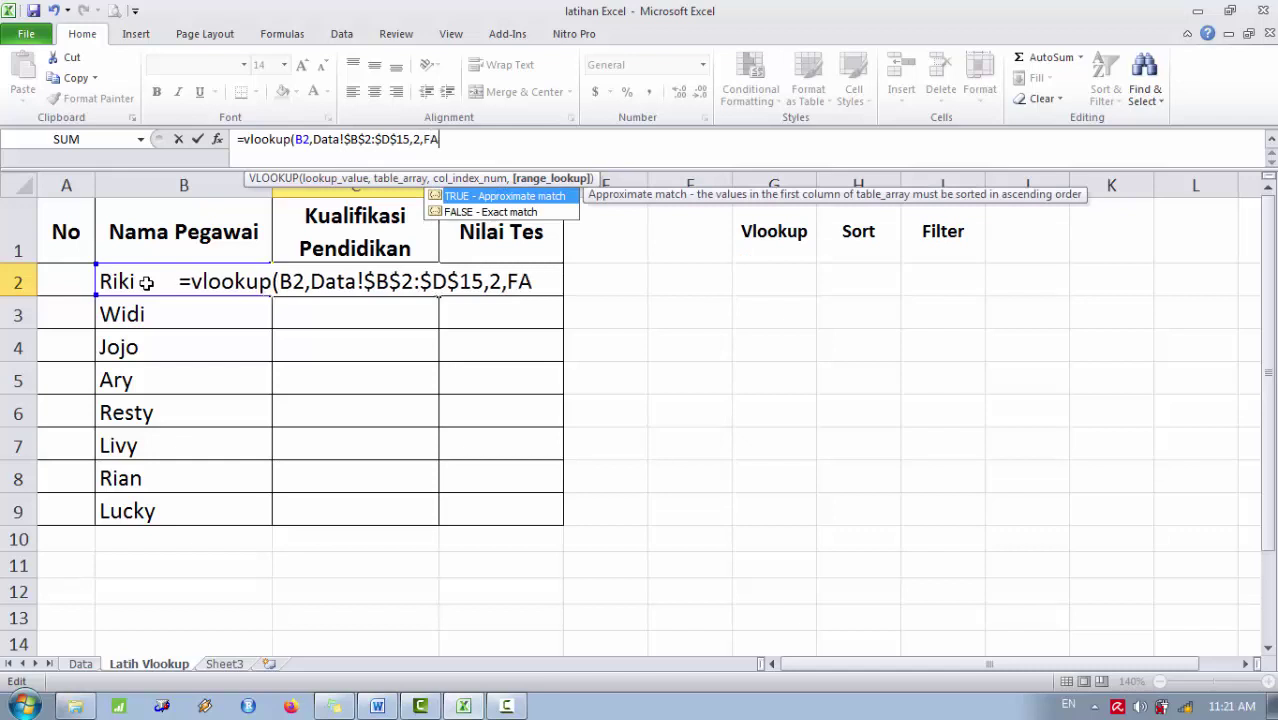
type("LSE")
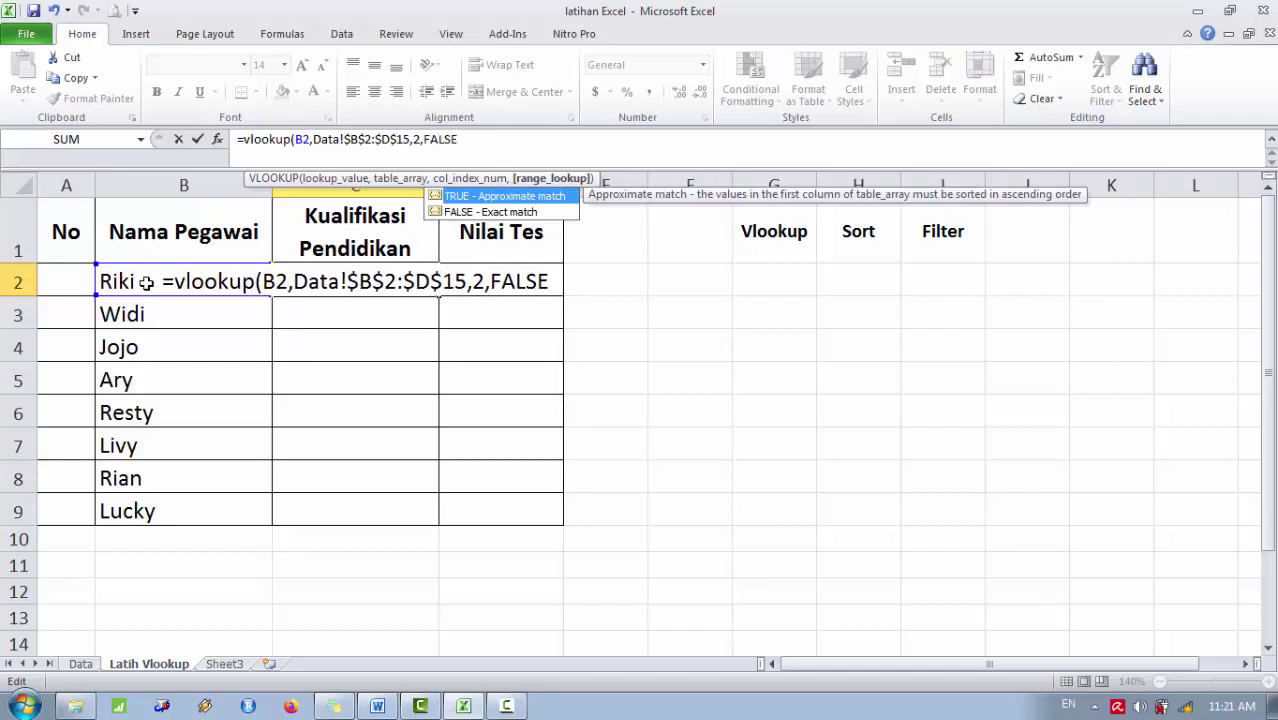
type(")")
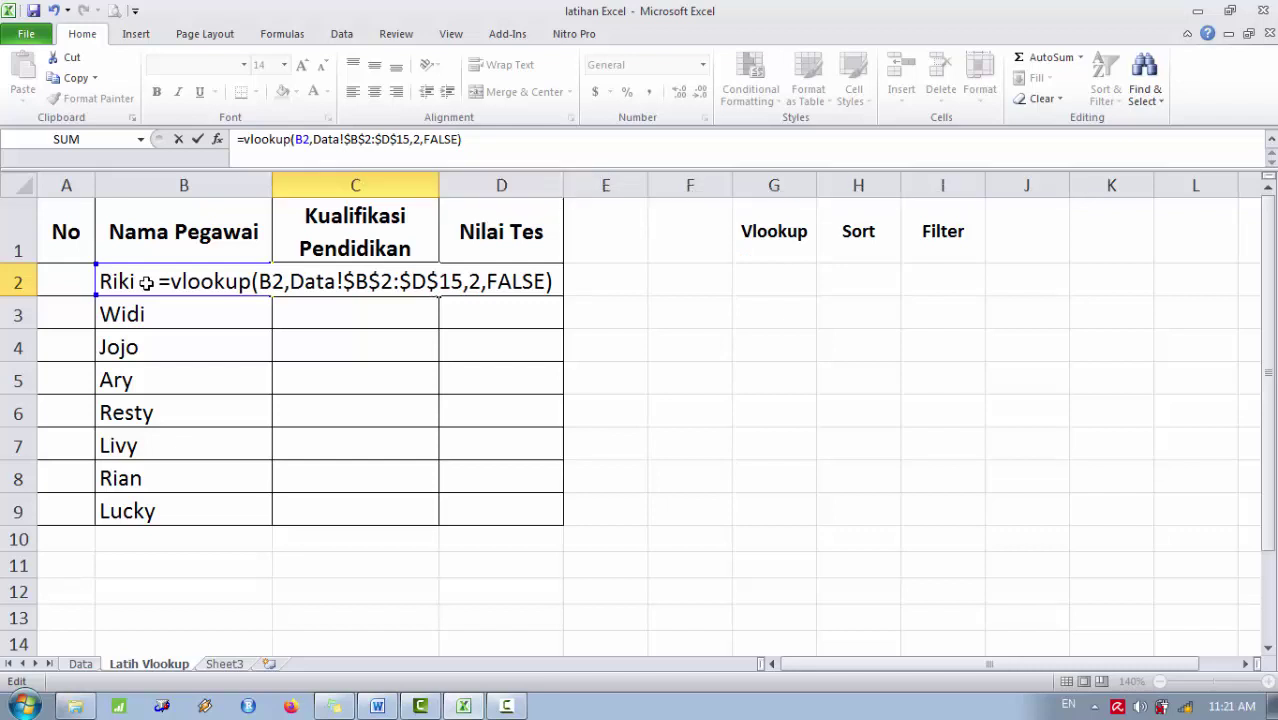
key("Return")
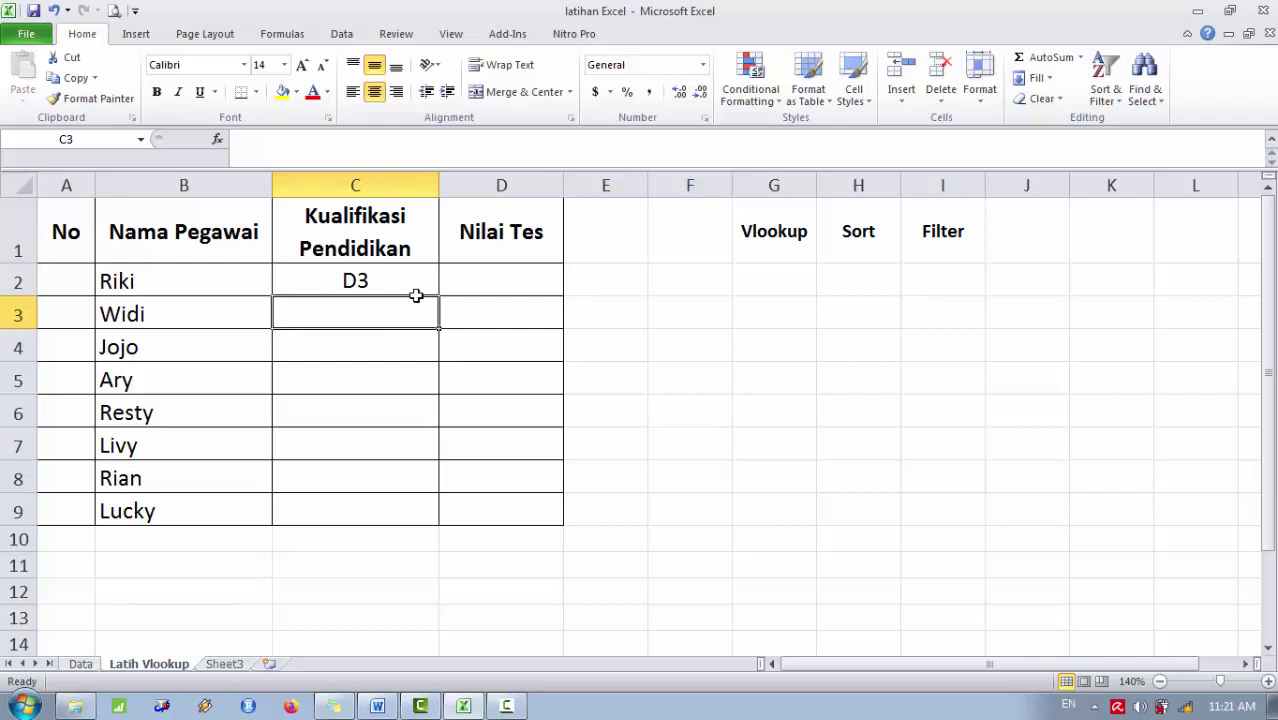
- Check the C2 lookup result against the same employee's qualification in row 7 of the Data sheet
left_click(81, 665)
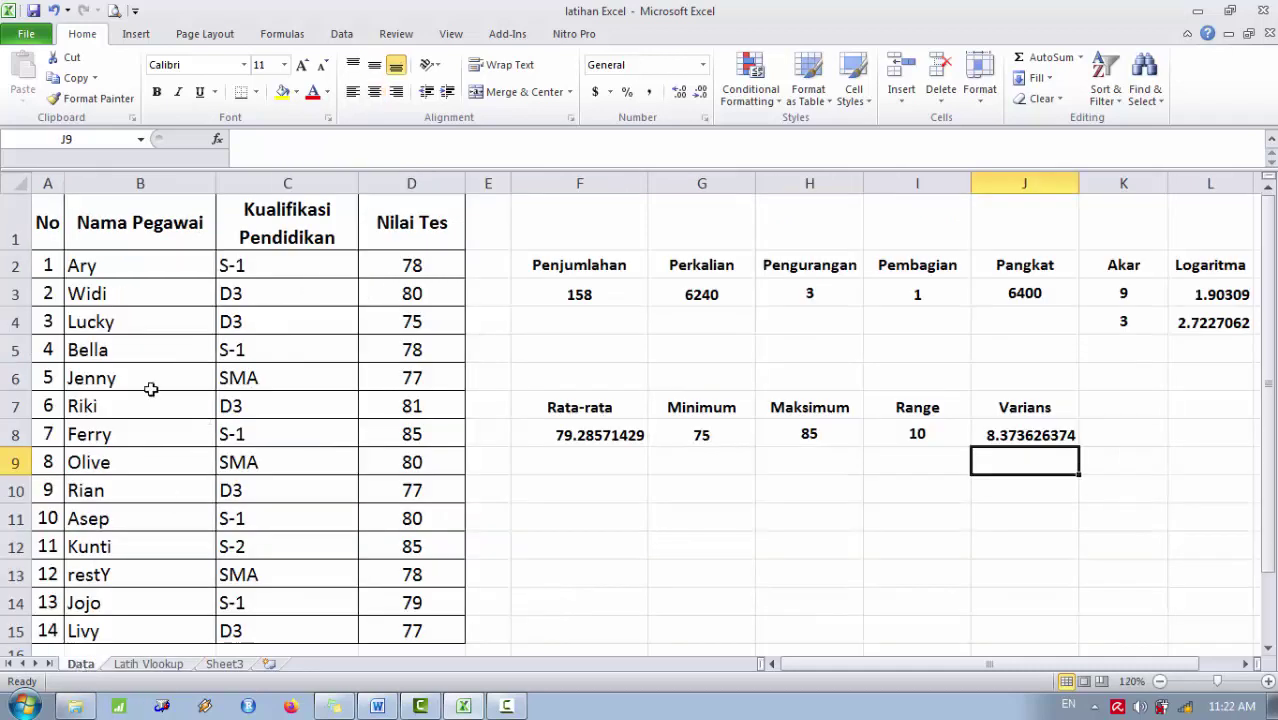
left_click_drag(137, 402, 229, 404)
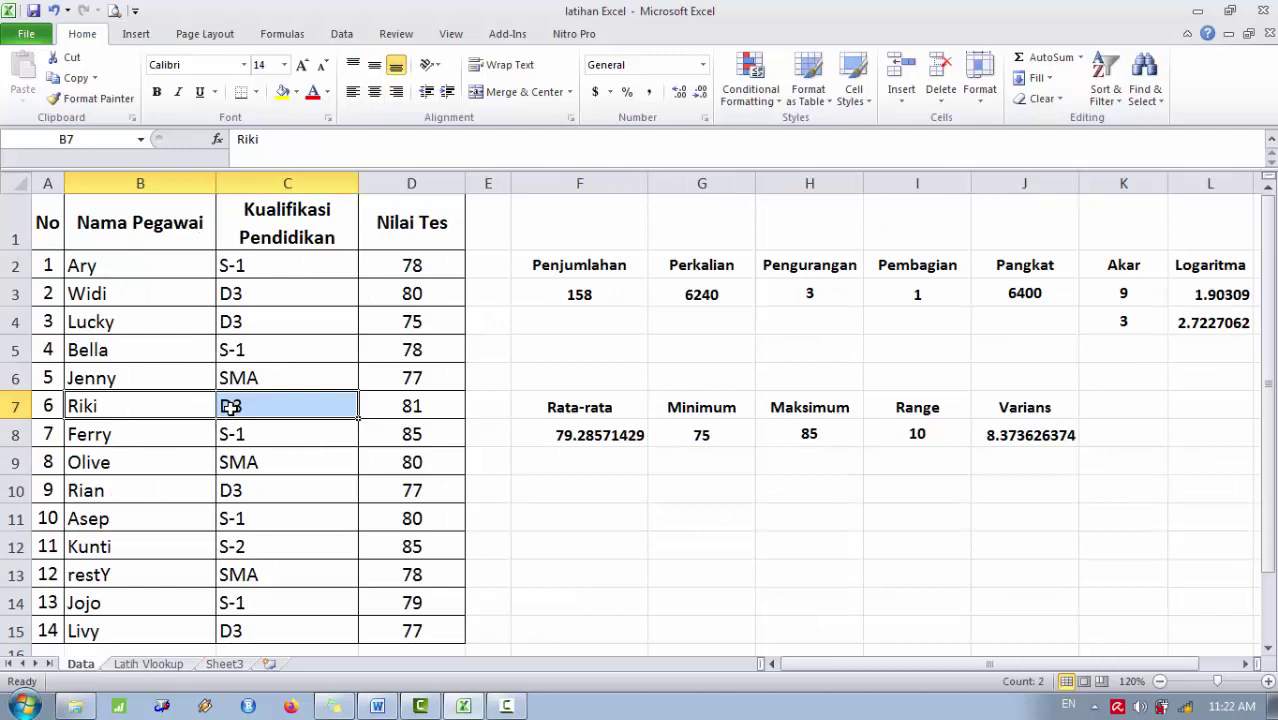
left_click(140, 664)
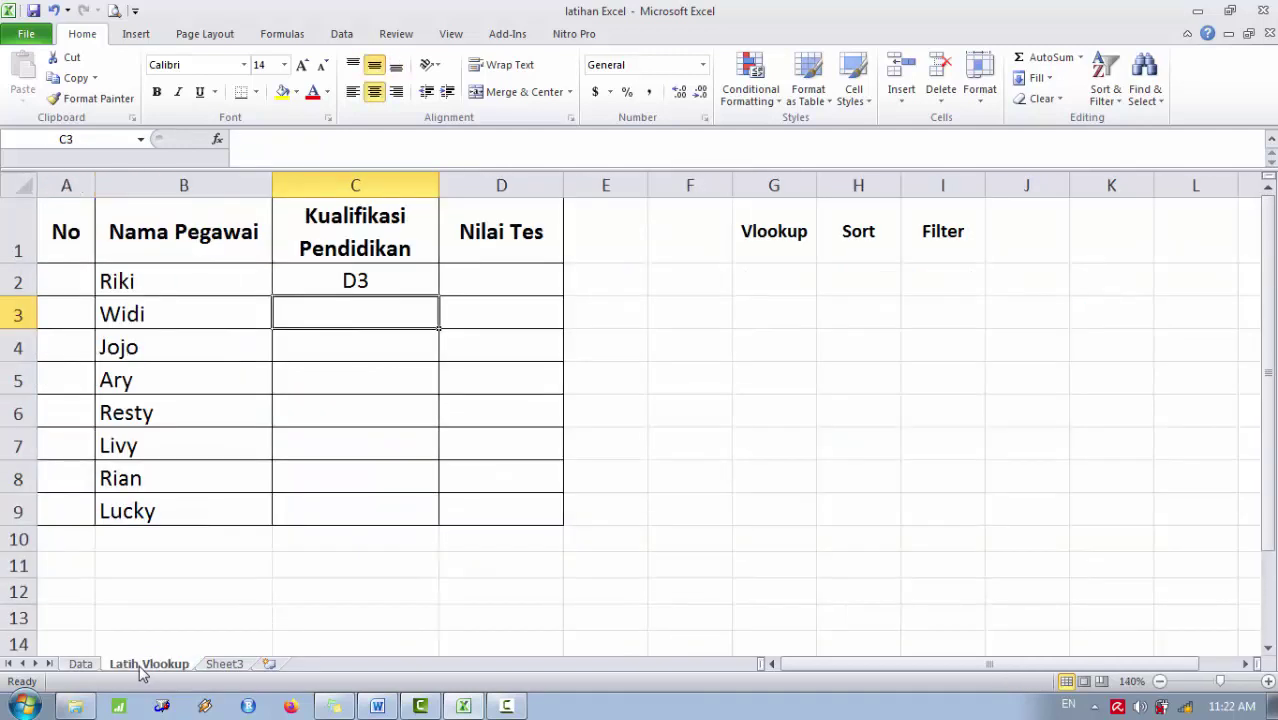
- Start a VLOOKUP formula in cell D2 under Nilai Tes with B2 as the lookup value
left_click(523, 280)
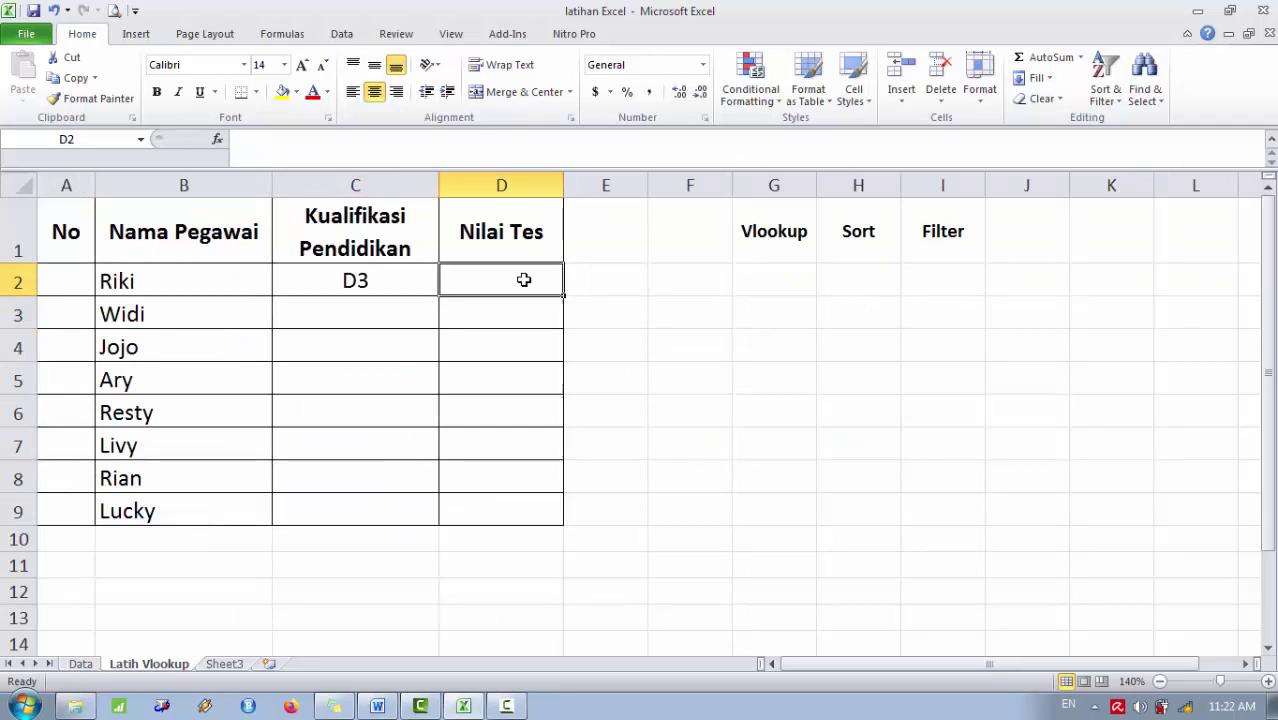
type("=VLOOK")
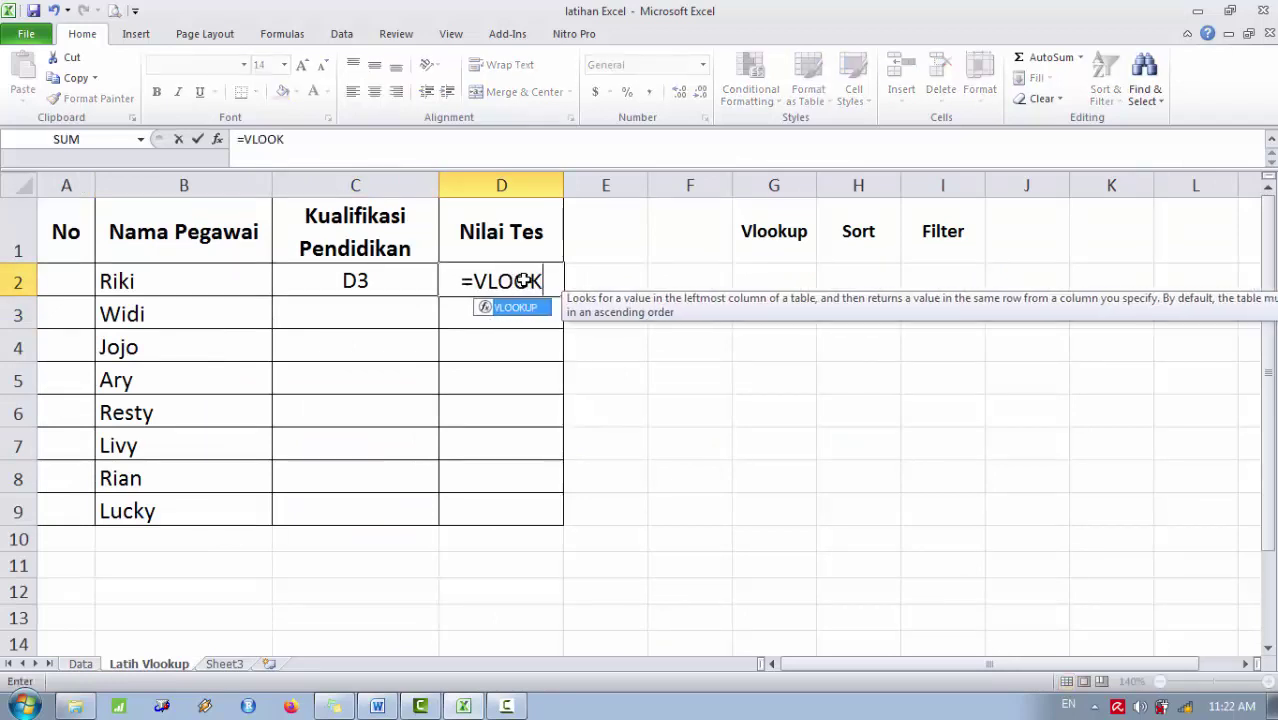
type("UP(")
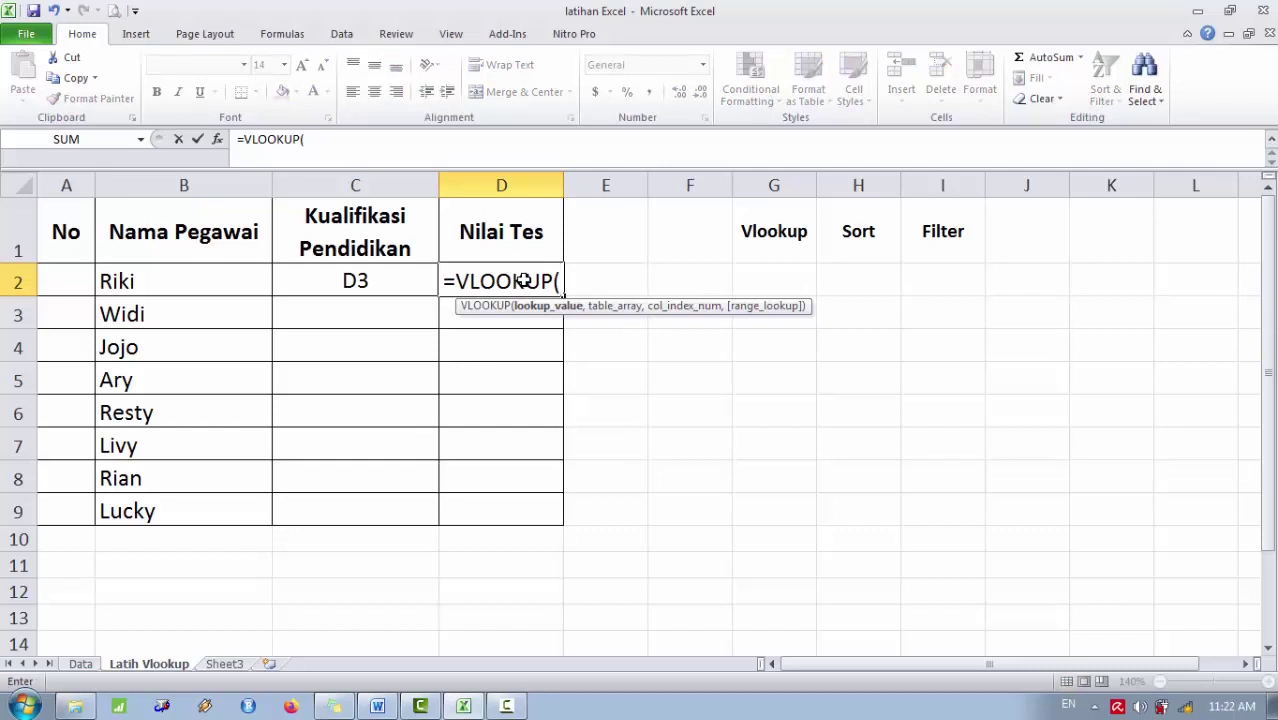
left_click(151, 285)
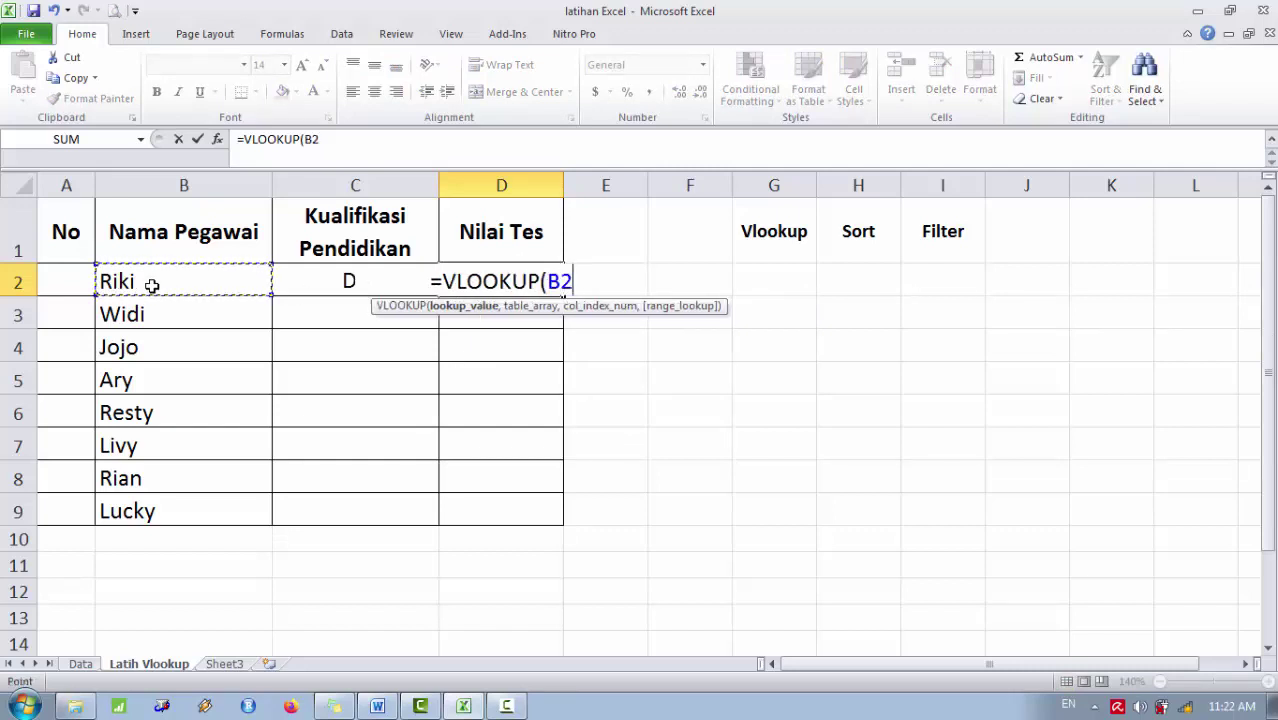
type(",")
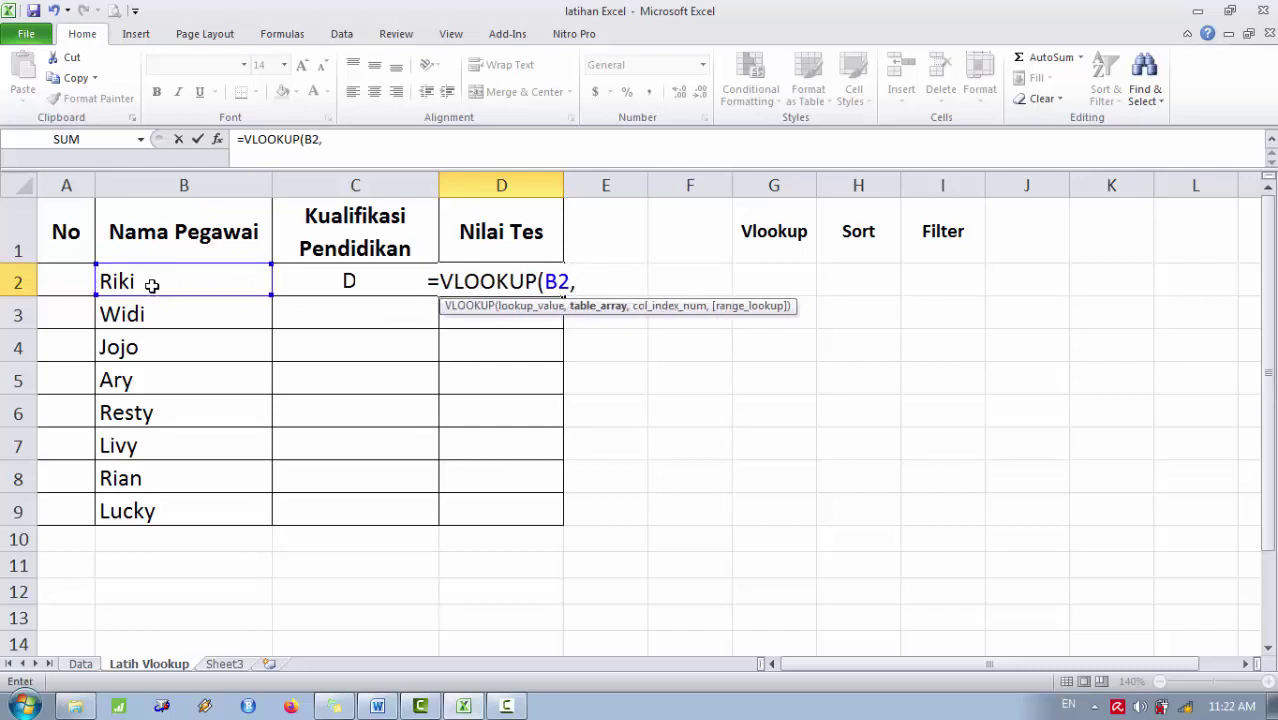
- Set the D2 formula's table array to B2:D15 on the Data sheet and make it absolute as Data!$B$2:$D$15
left_click(78, 666)
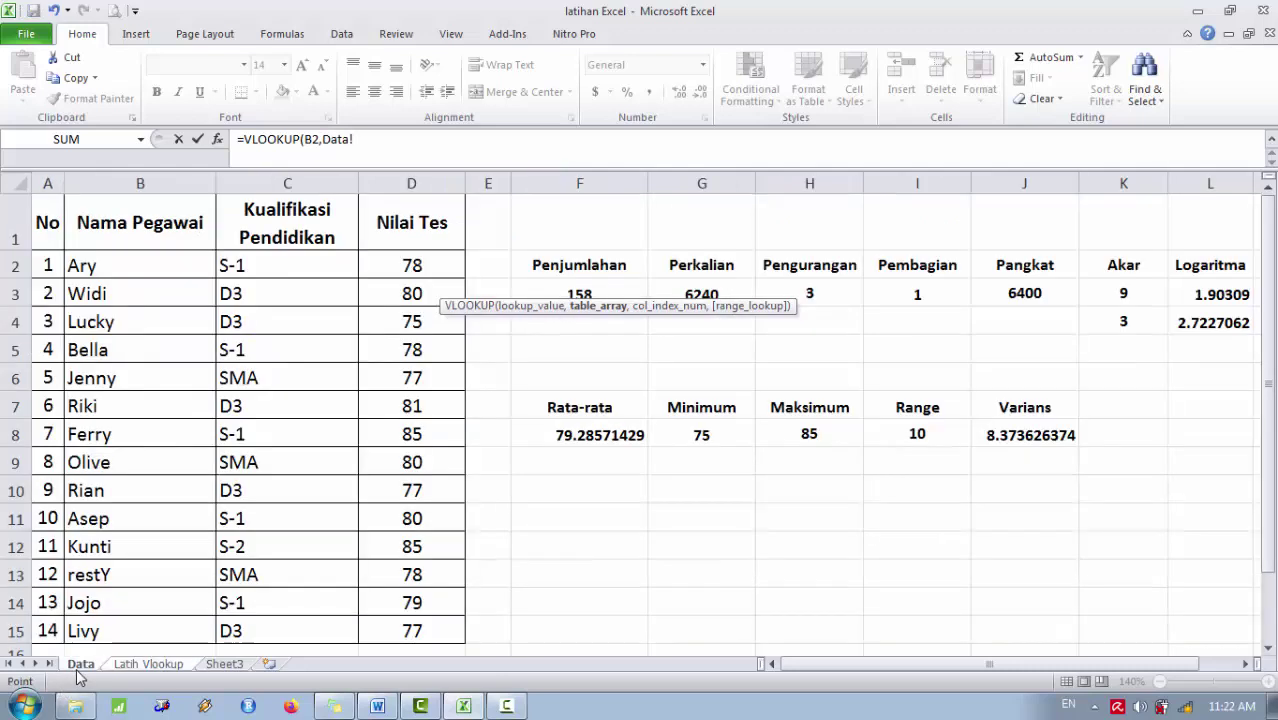
left_click(103, 265)
left_click_drag(103, 265, 426, 641)
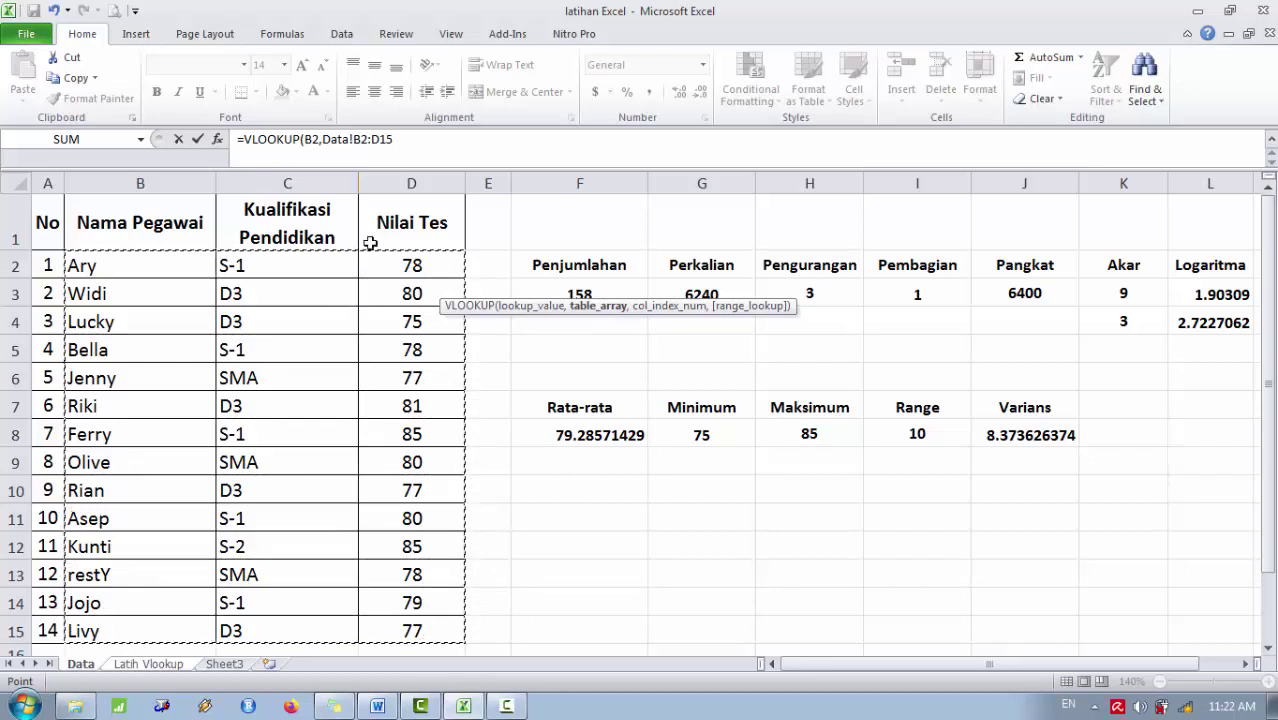
left_click_drag(324, 141, 393, 145)
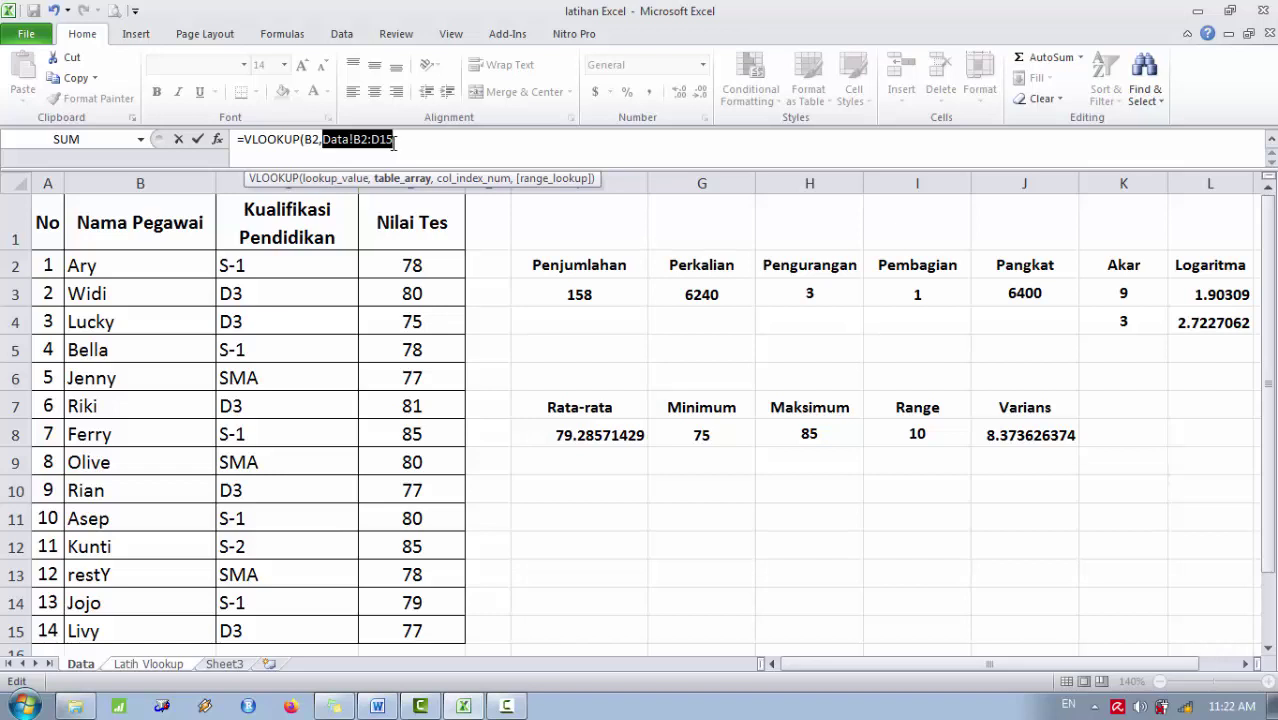
key("F4")
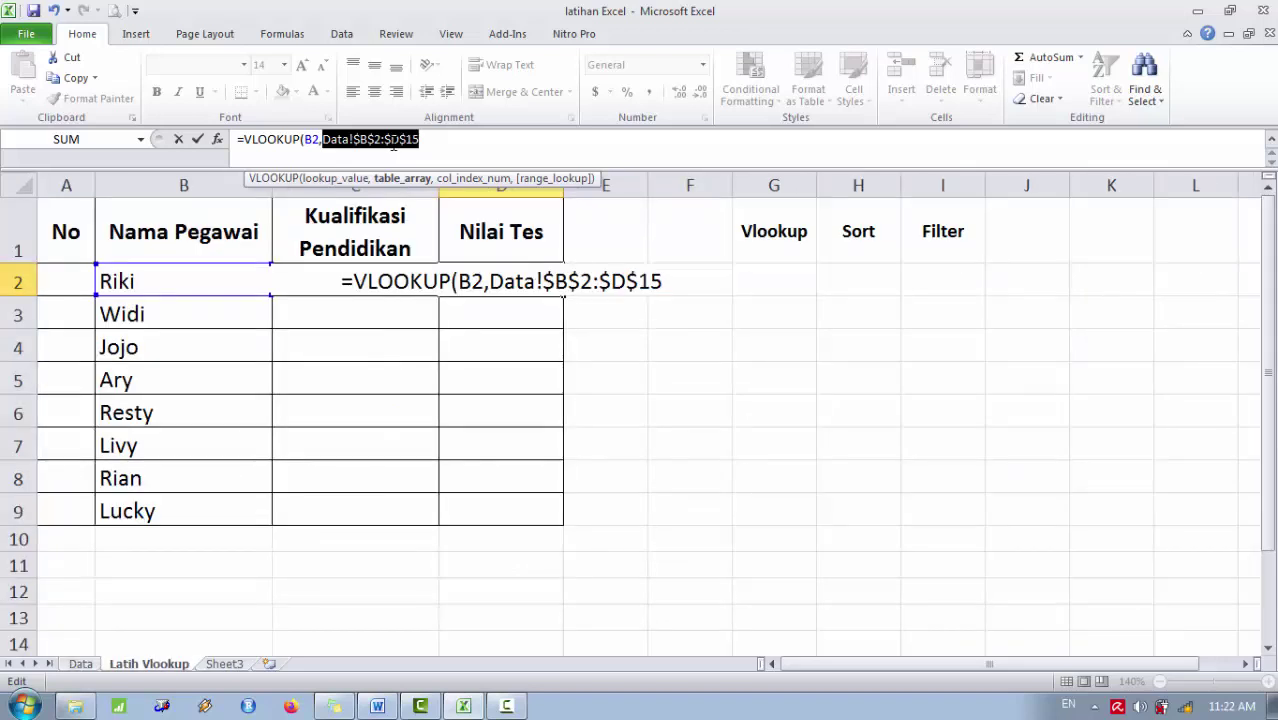
left_click(472, 145)
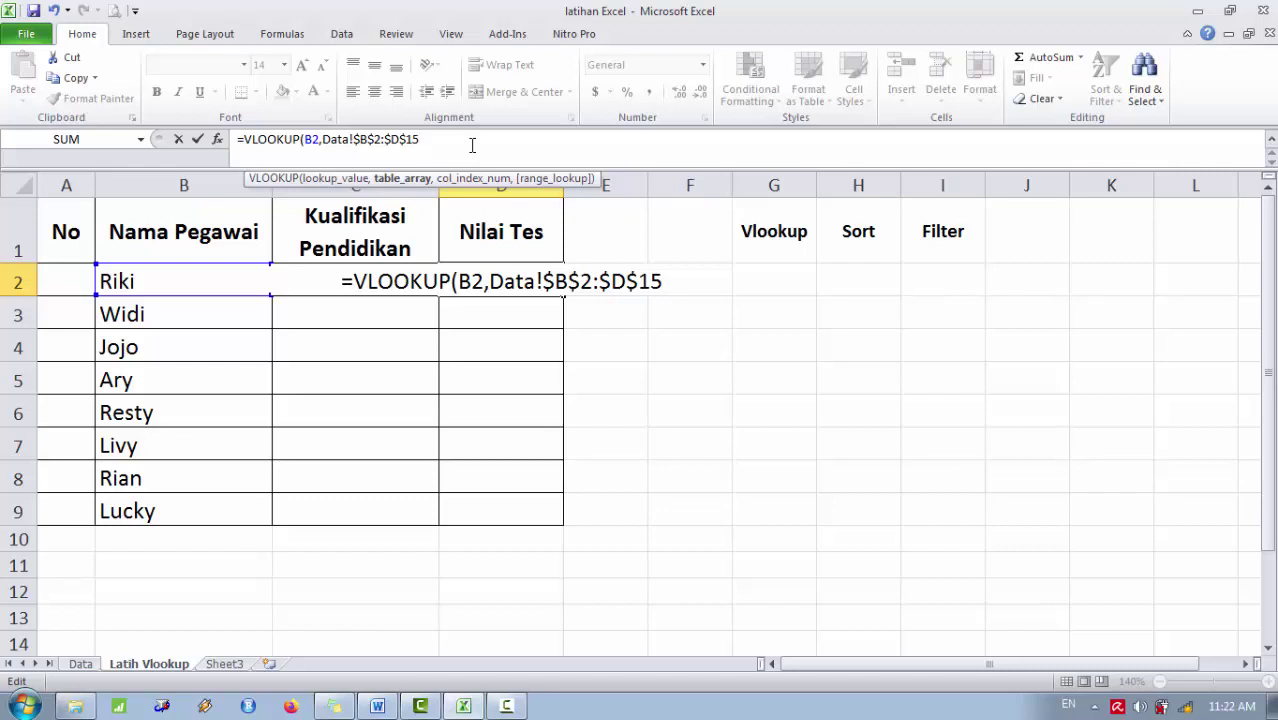
- Complete the D2 formula with column index 3 and exact match, giving =VLOOKUP(B2,Data!$B$2:$D$15,3,FALSE)
type(",")
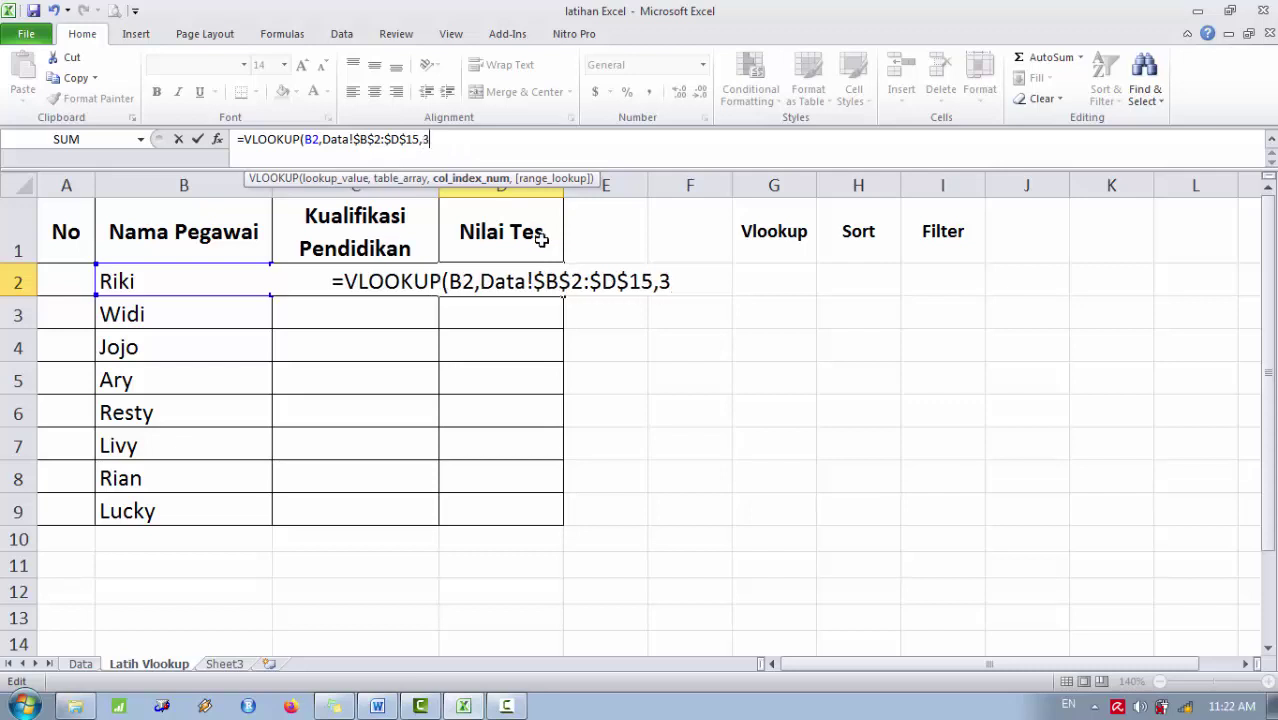
type("3,")
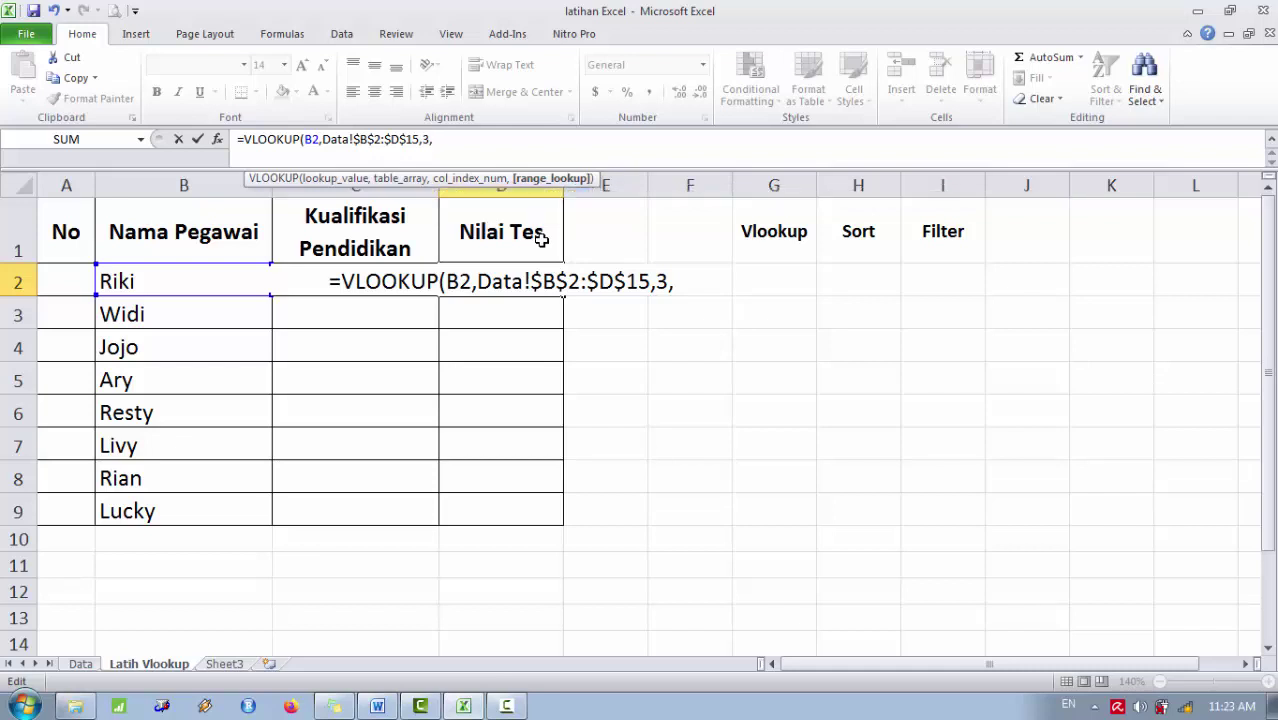
type("FALSE)")
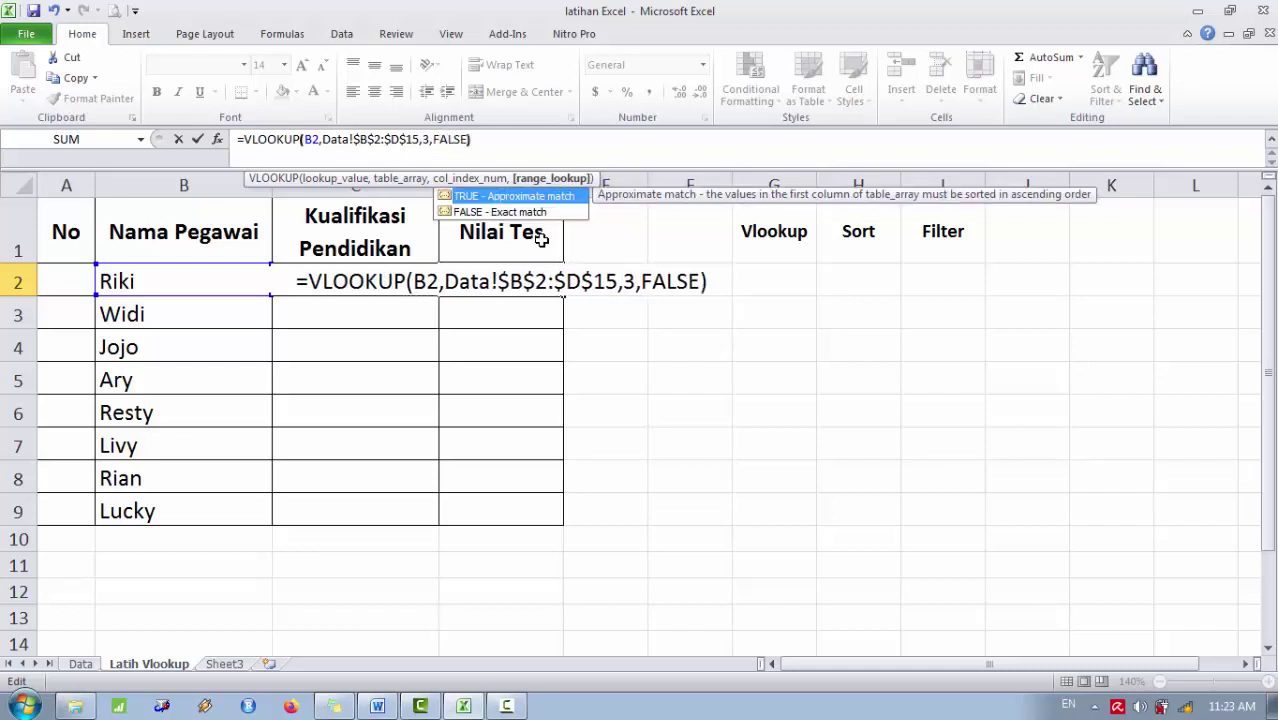
key("Return")
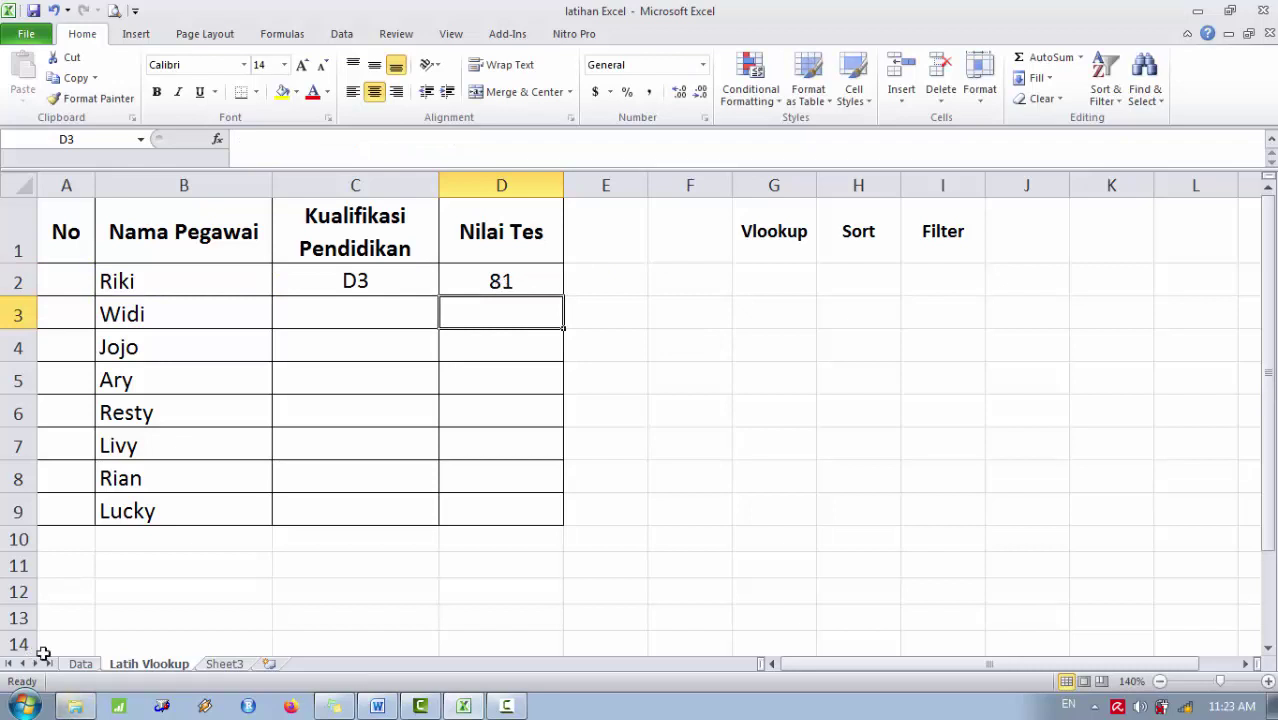
- Check the D2 lookup result against the same employee's test score in row 7 of the Data sheet
left_click(80, 664)
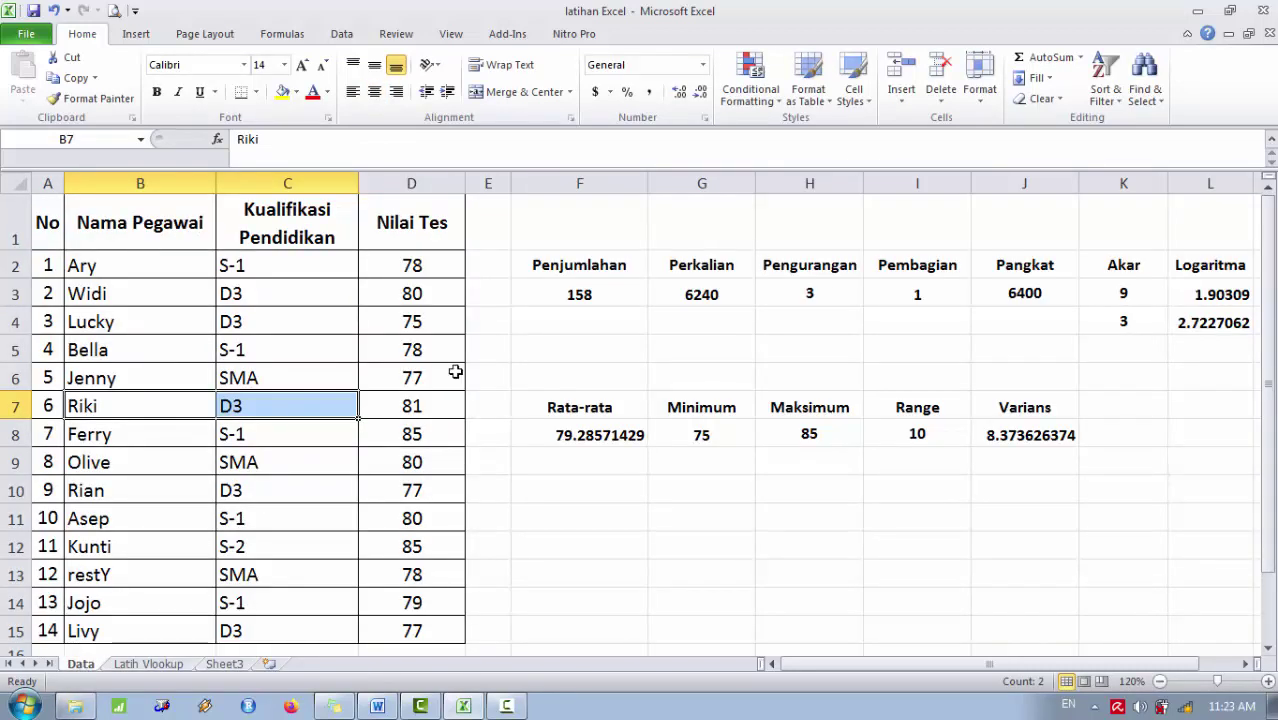
left_click(434, 398)
left_click_drag(434, 398, 100, 408)
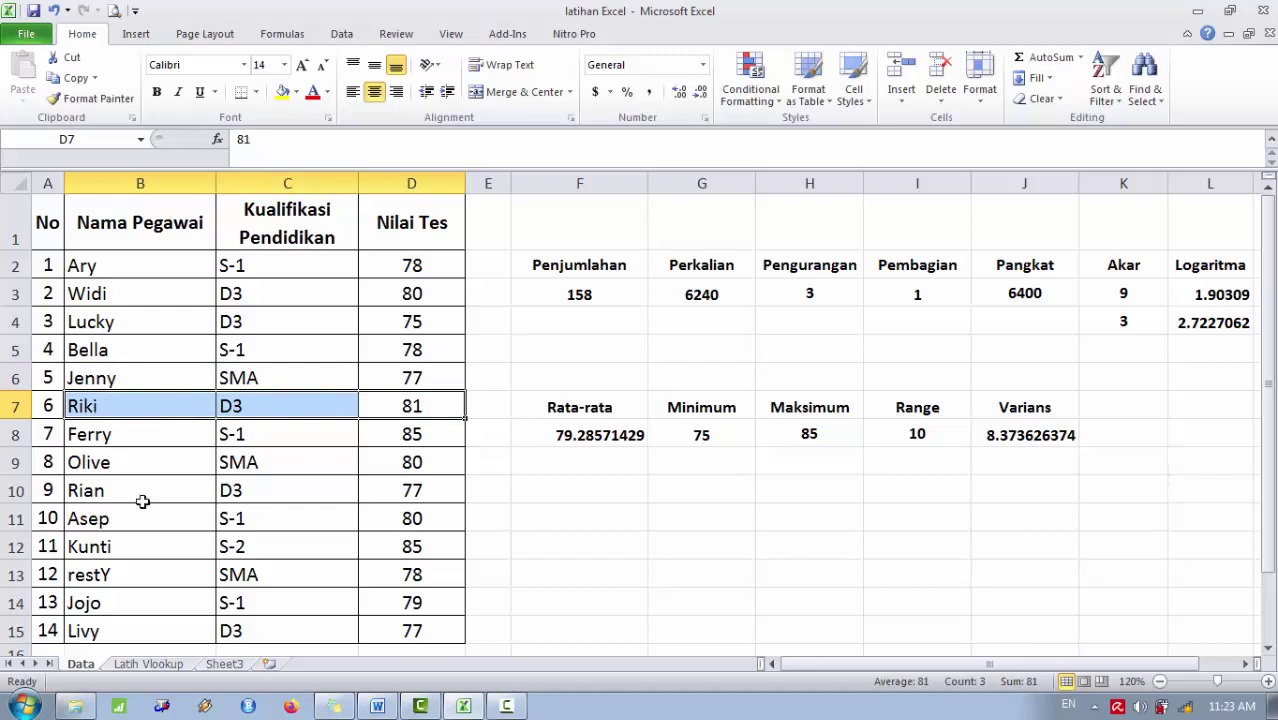
left_click(168, 663)
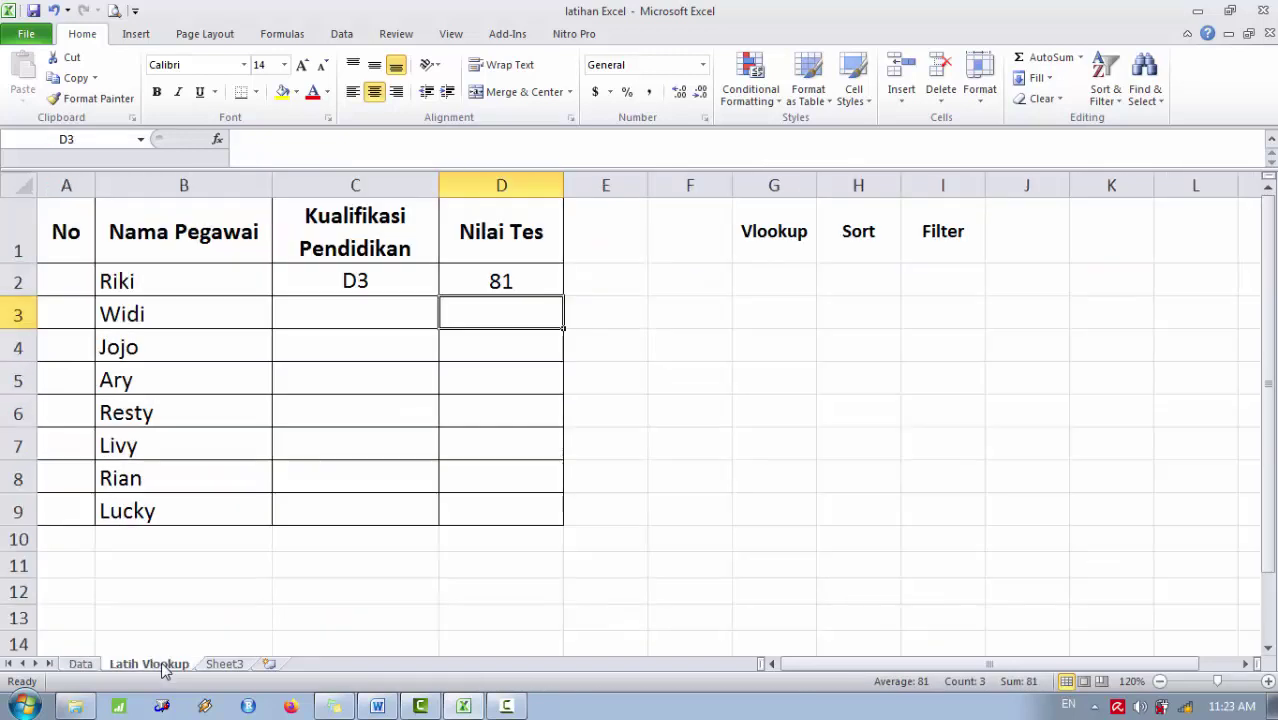
- Fill the VLOOKUP formulas in C2 and D2 down to row 9 for all remaining employees
left_click(396, 273)
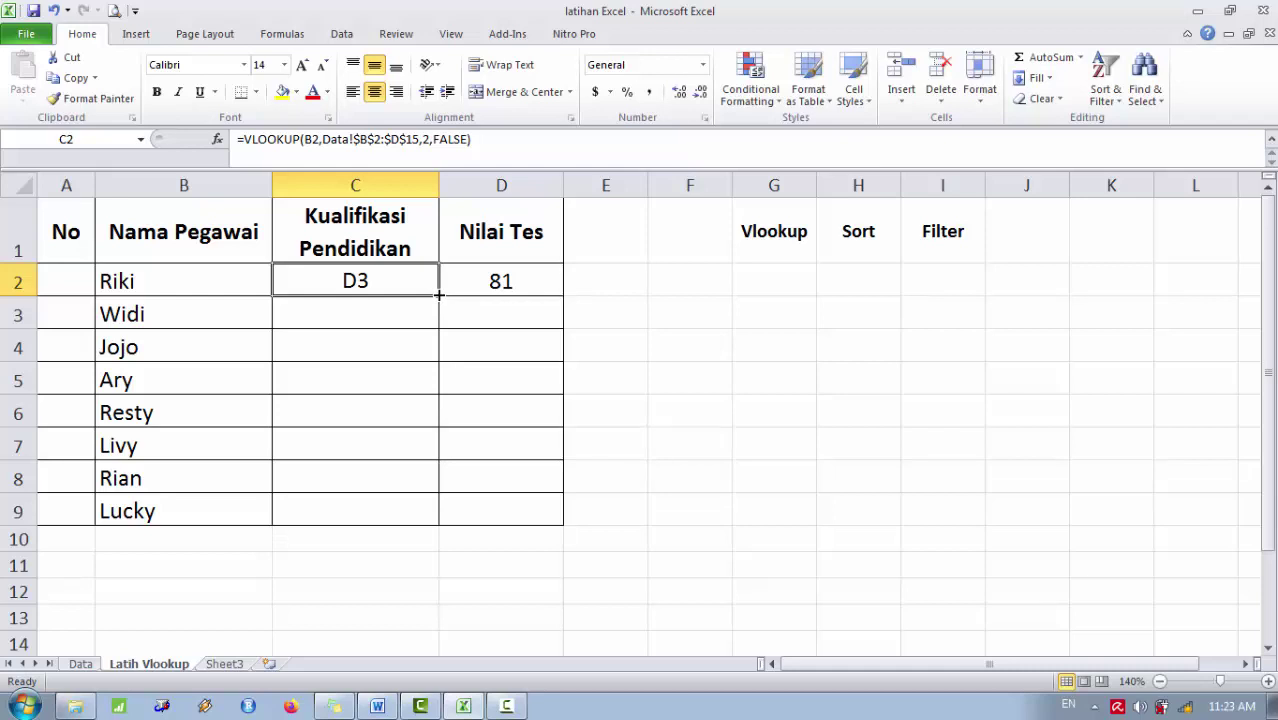
left_click_drag(438, 295, 425, 523)
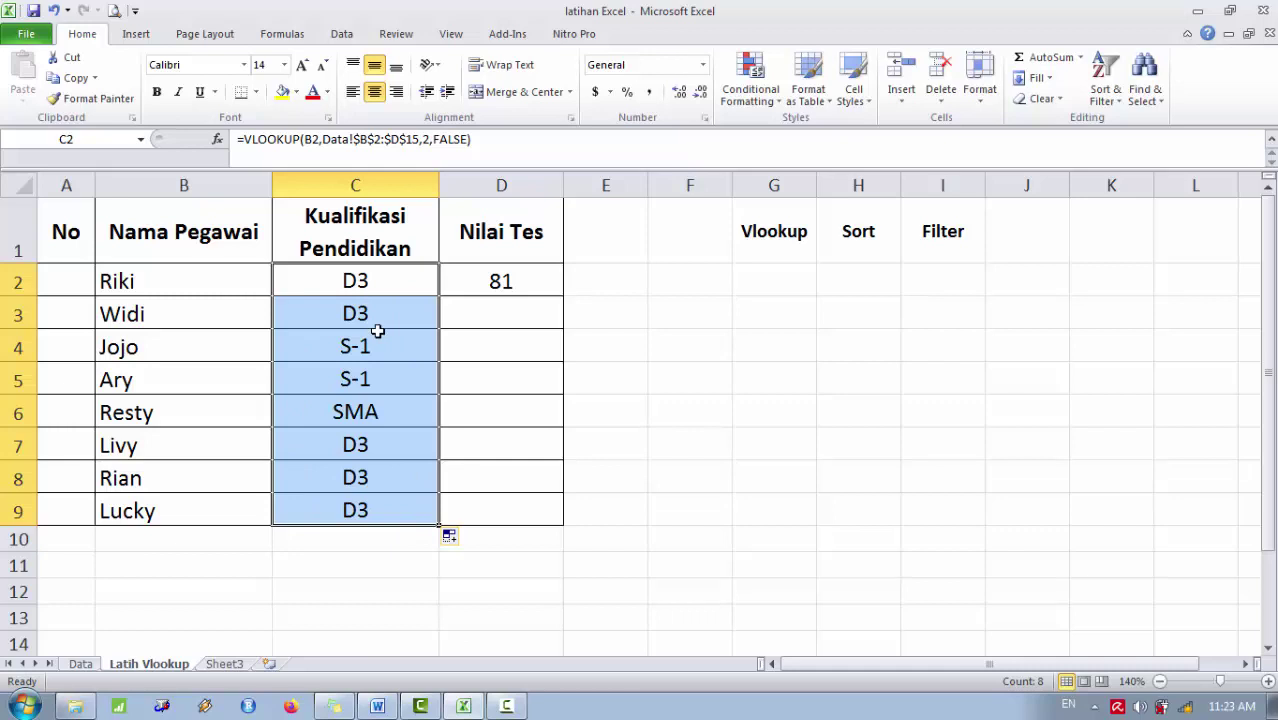
left_click(537, 281)
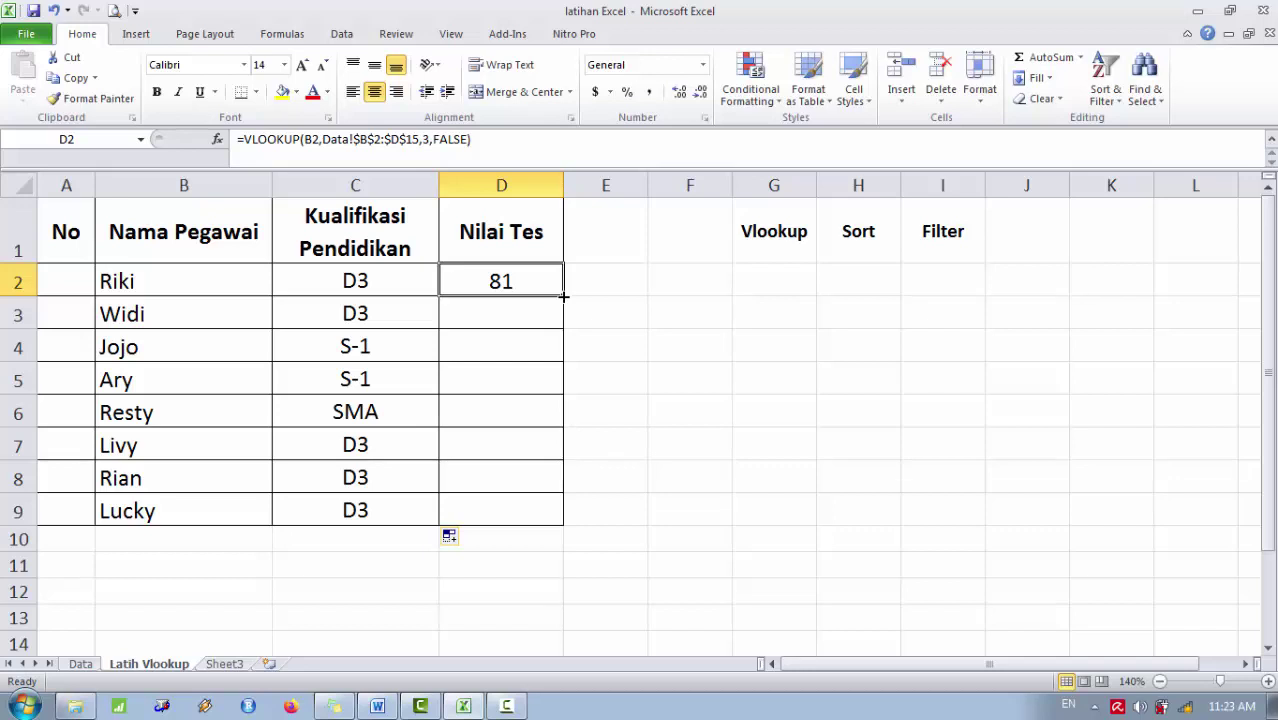
left_click_drag(563, 296, 557, 513)
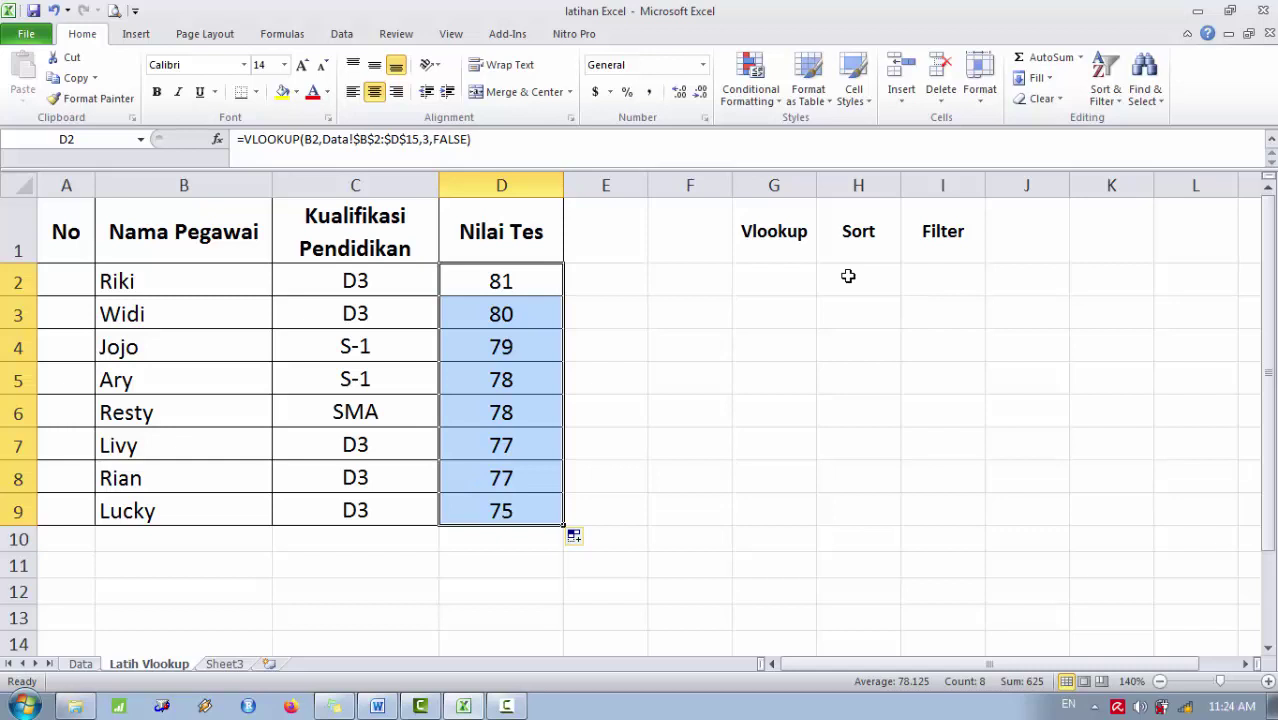
- Sort the Nama Pegawai names in B2:B9 from A to Z, expanding the selection to the adjacent columns
left_click(880, 231)
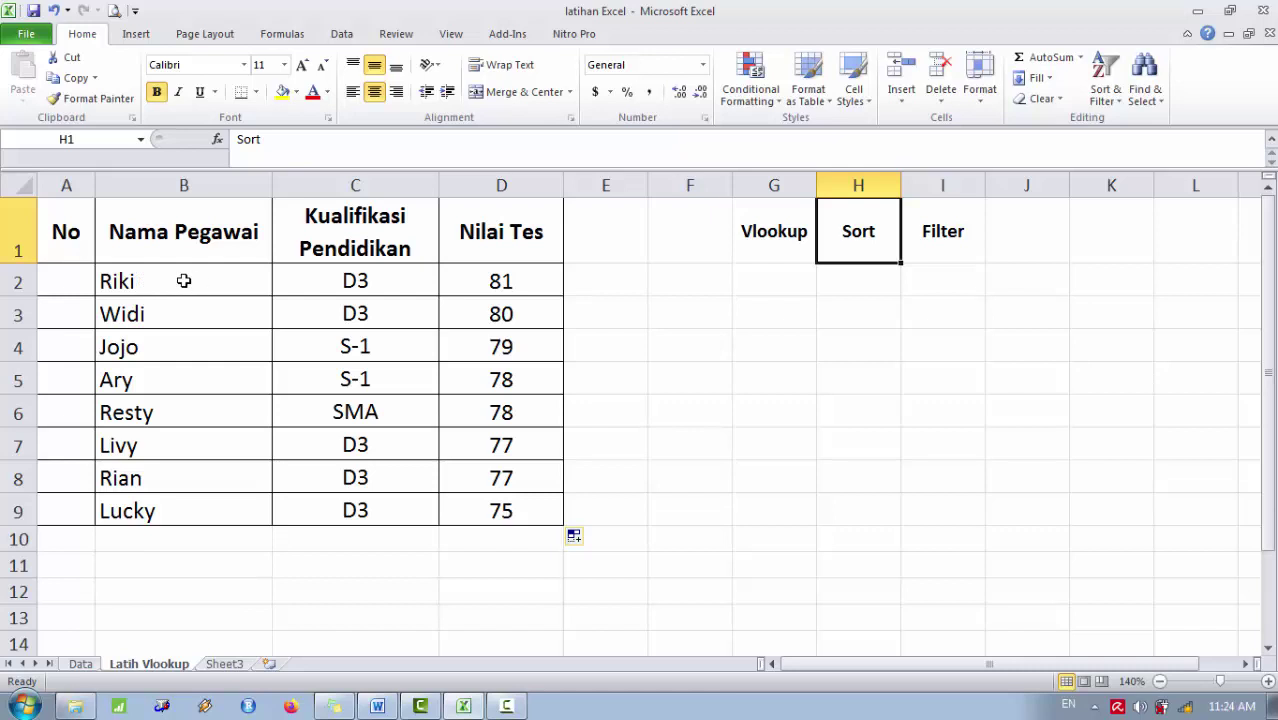
left_click_drag(157, 279, 148, 508)
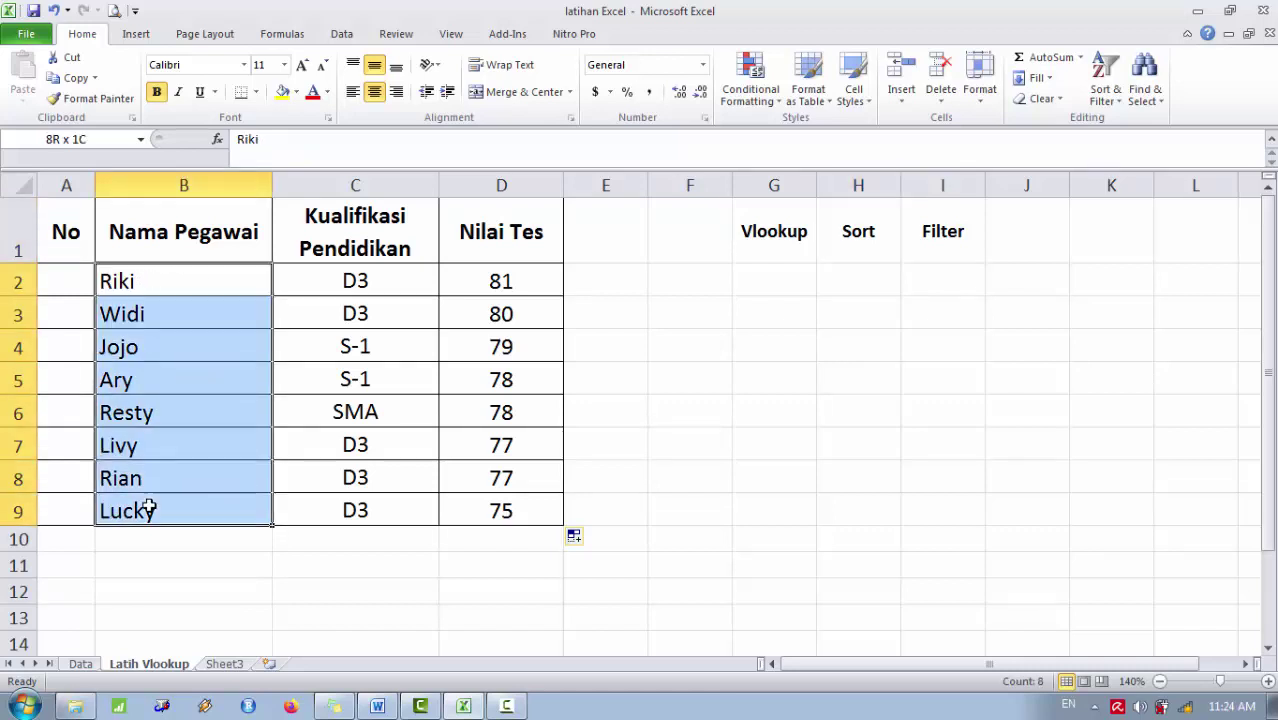
left_click(1108, 98)
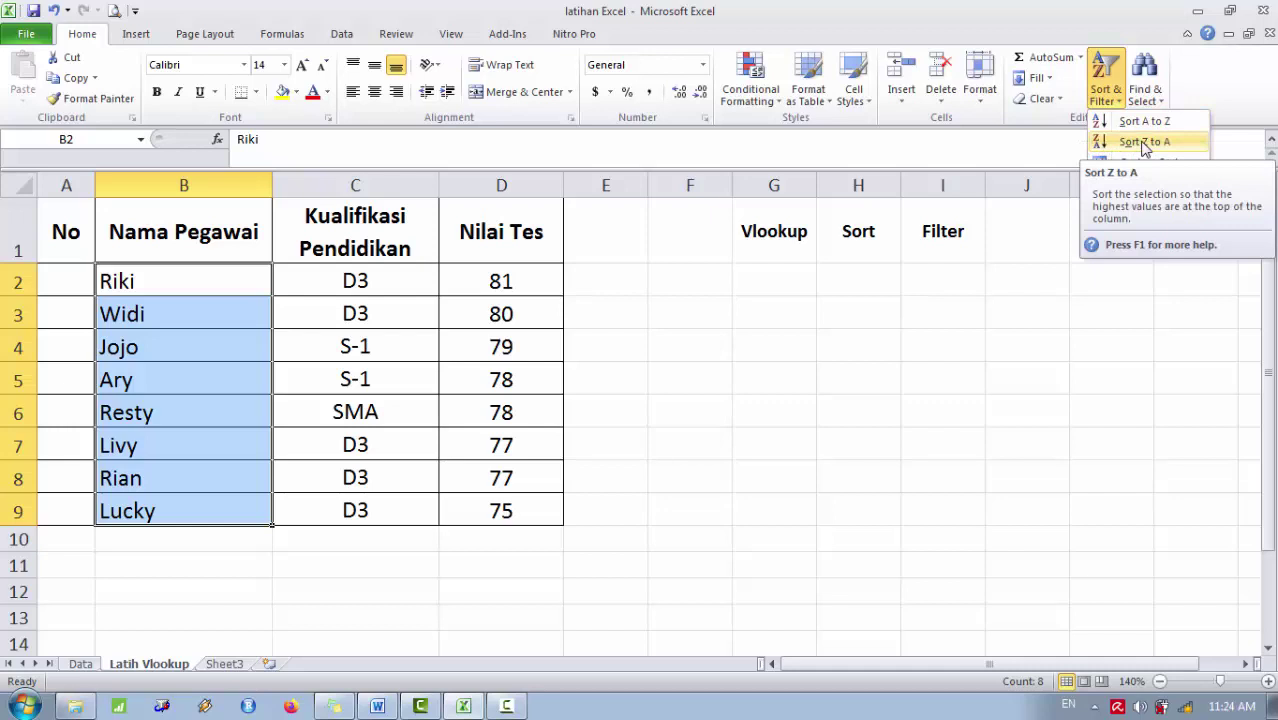
left_click(1160, 124)
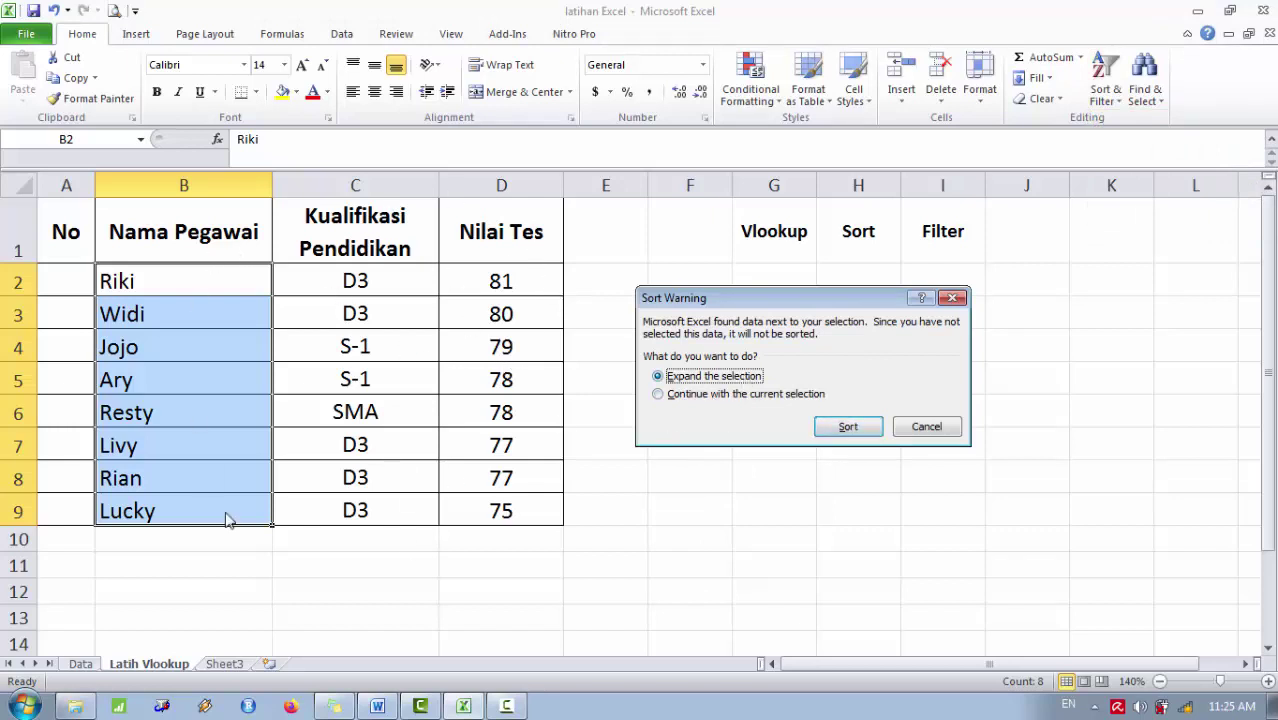
left_click(848, 427)
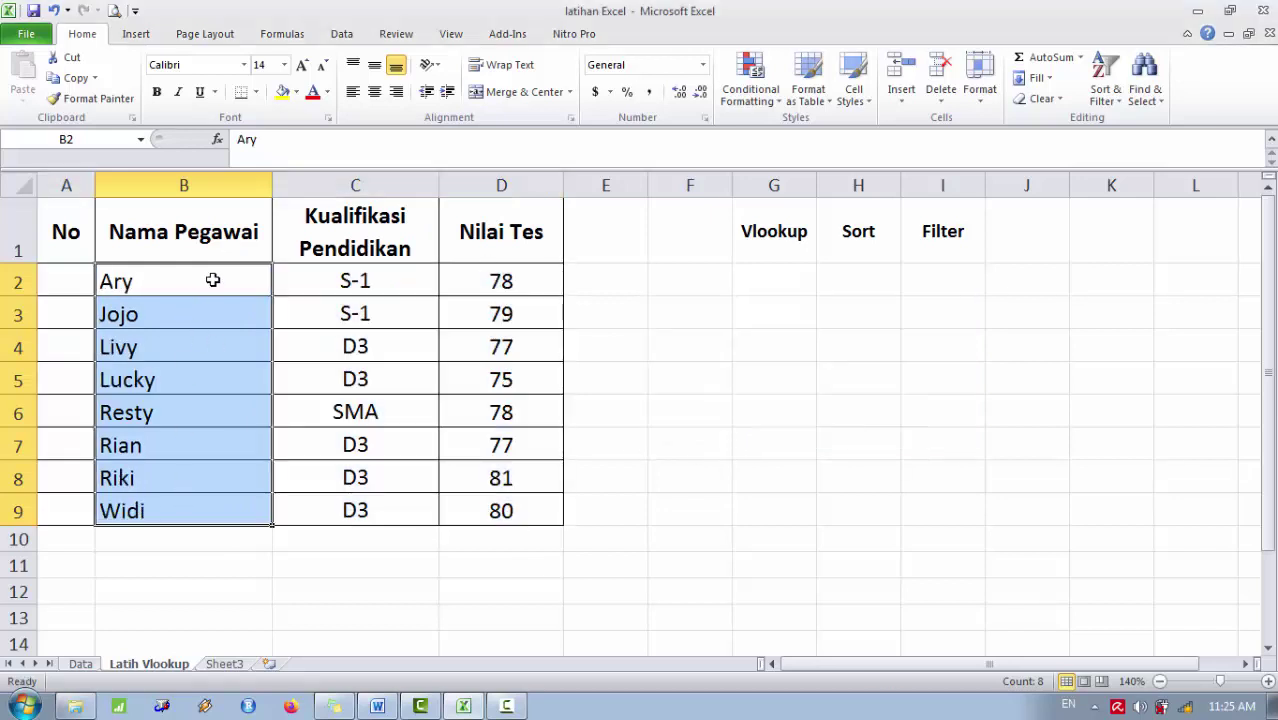
left_click(142, 283)
key("Right")
key("Right")
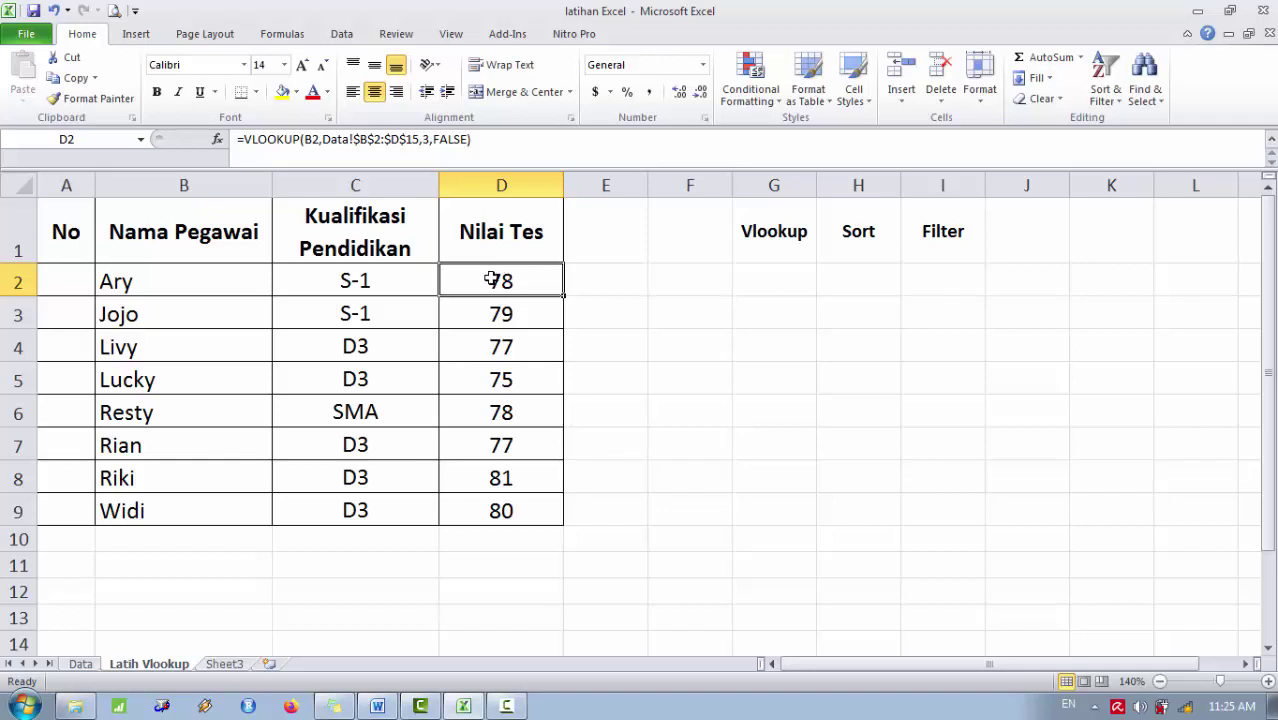
- Sort the Nilai Tes scores in D2:D9 from largest to smallest, expanding the selection to the adjacent columns
left_click_drag(492, 280, 488, 513)
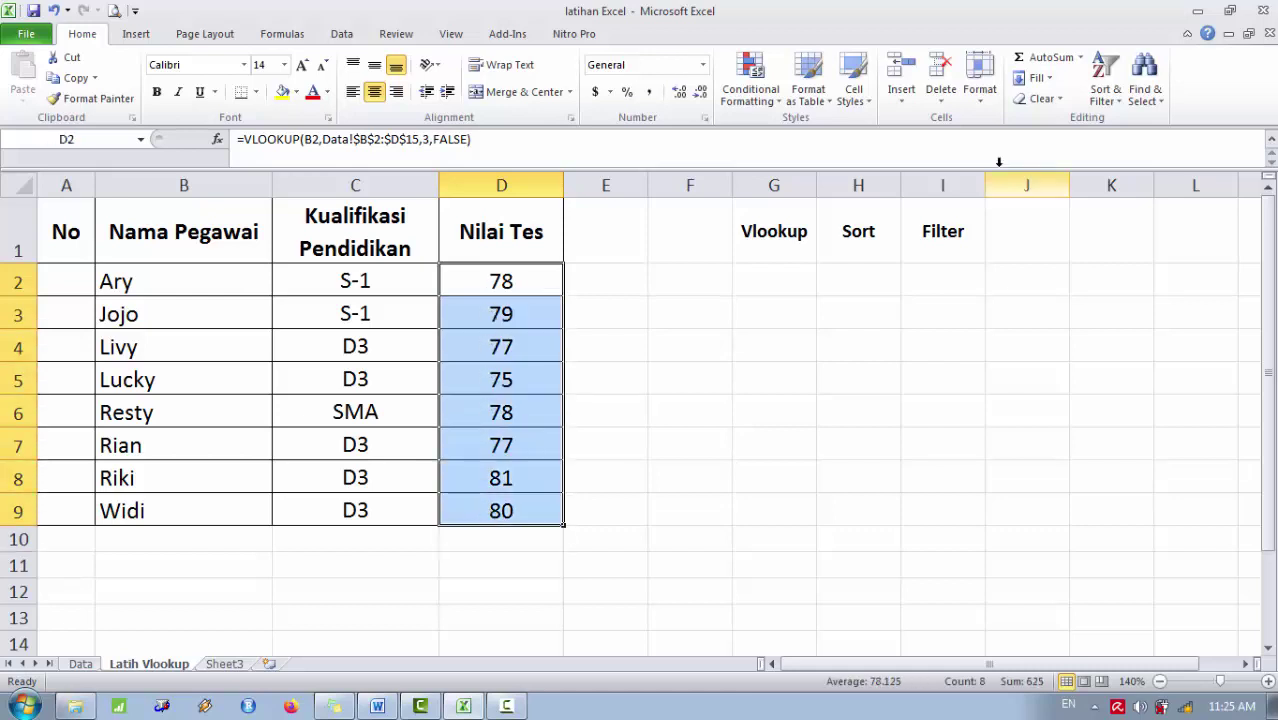
left_click(1106, 100)
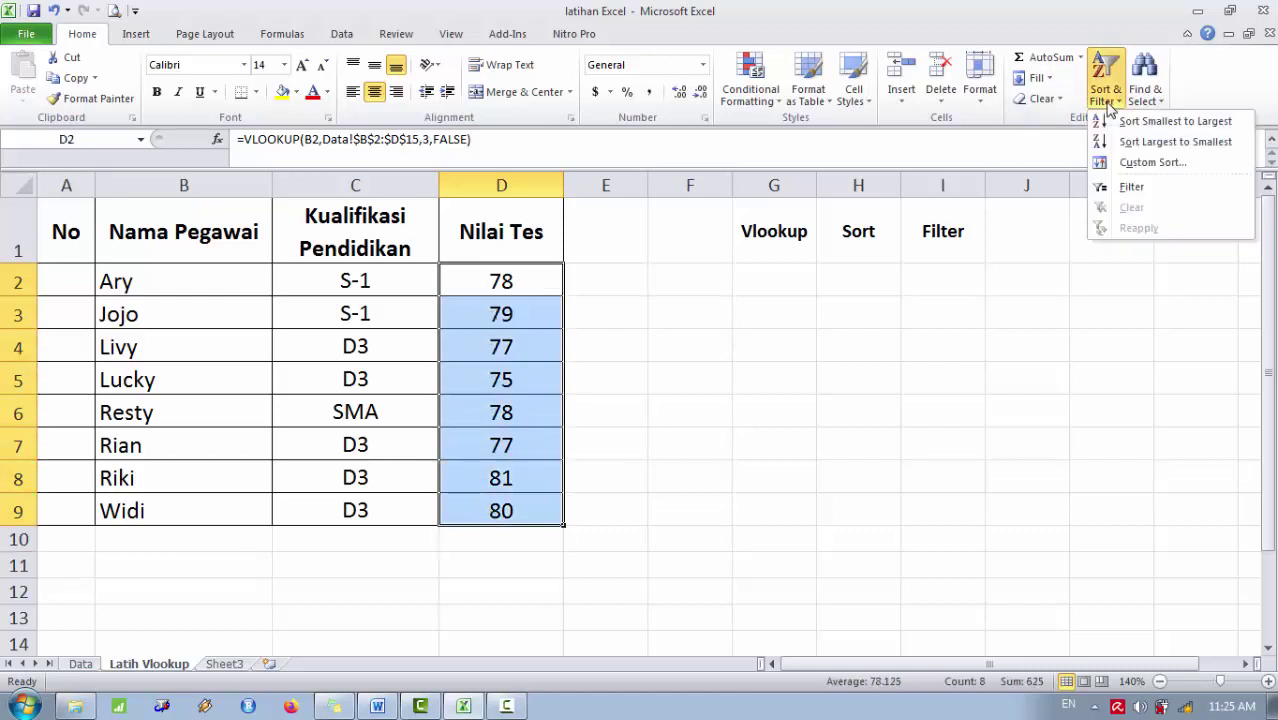
left_click(1169, 143)
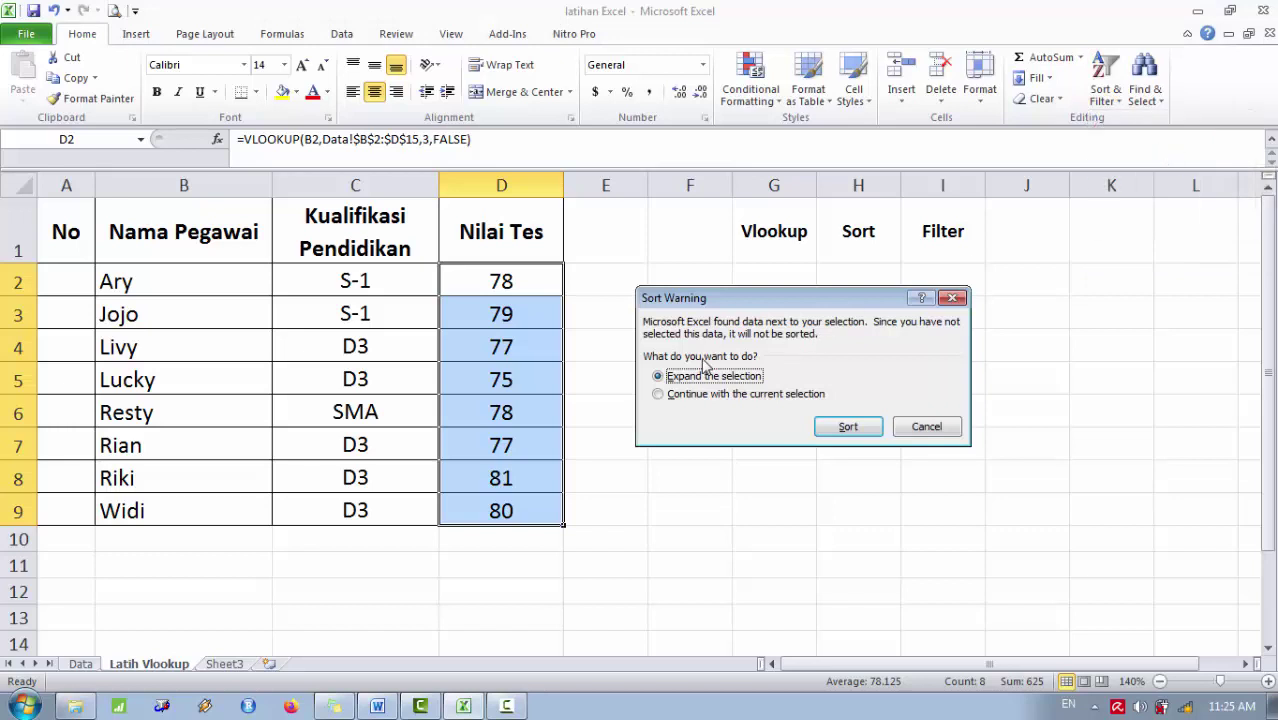
left_click(852, 432)
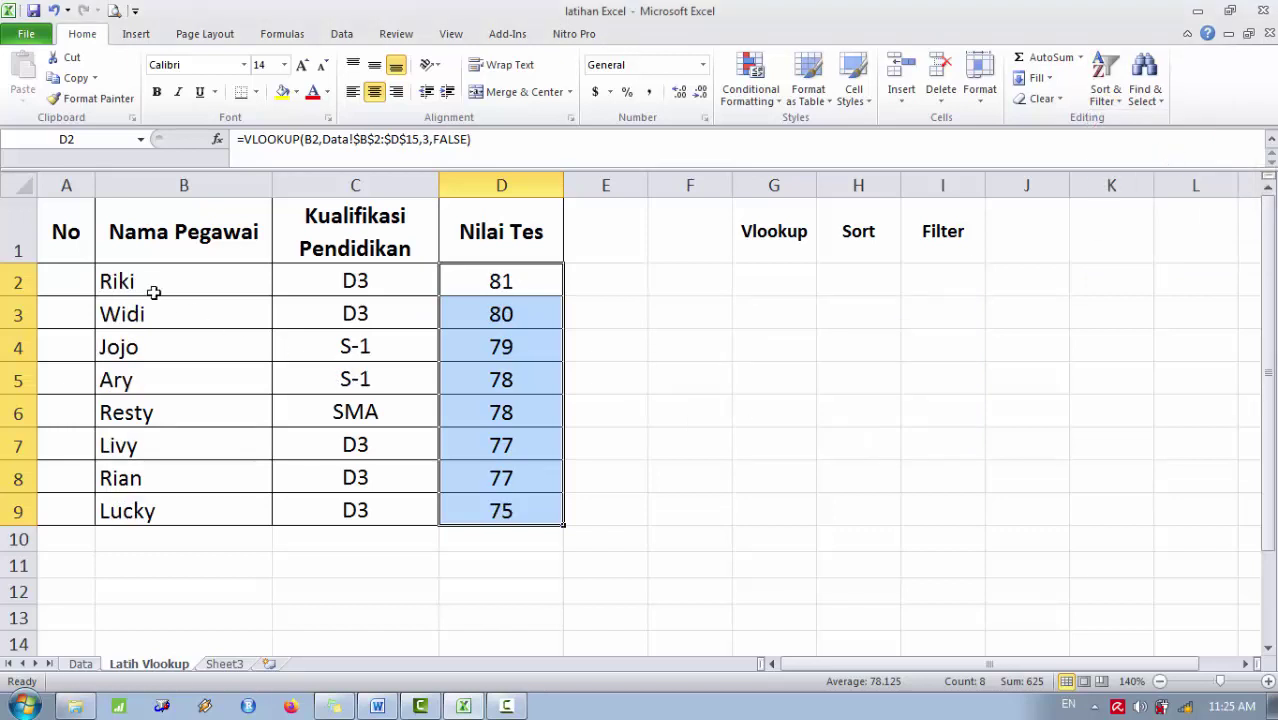
- Examine the sorted table from row 2 to row 9, comparing each employee's name, qualification and test score
left_click(144, 286)
key("Right")
key("Right")
key("Left")
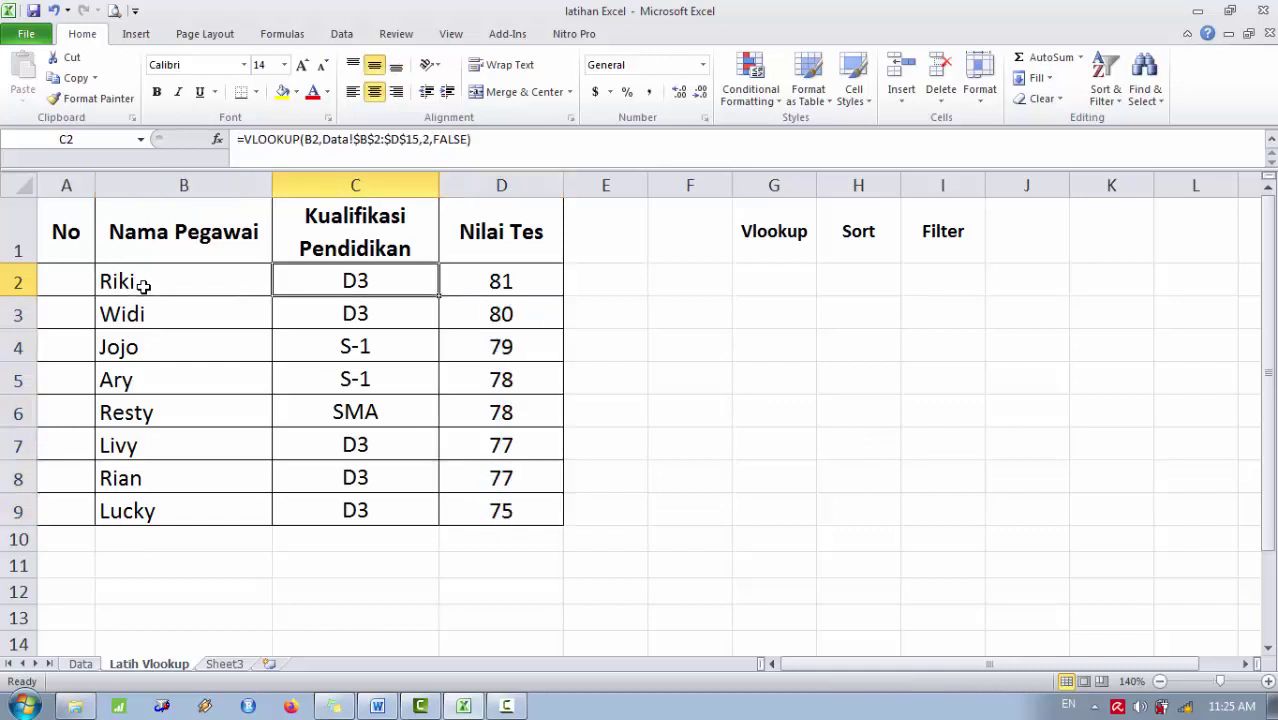
key("Left")
key("Left")
key("Right")
key("Right")
key("Right")
key("Down")
key("Down")
key("Down")
key("Down")
key("Down")
key("Down")
key("Down")
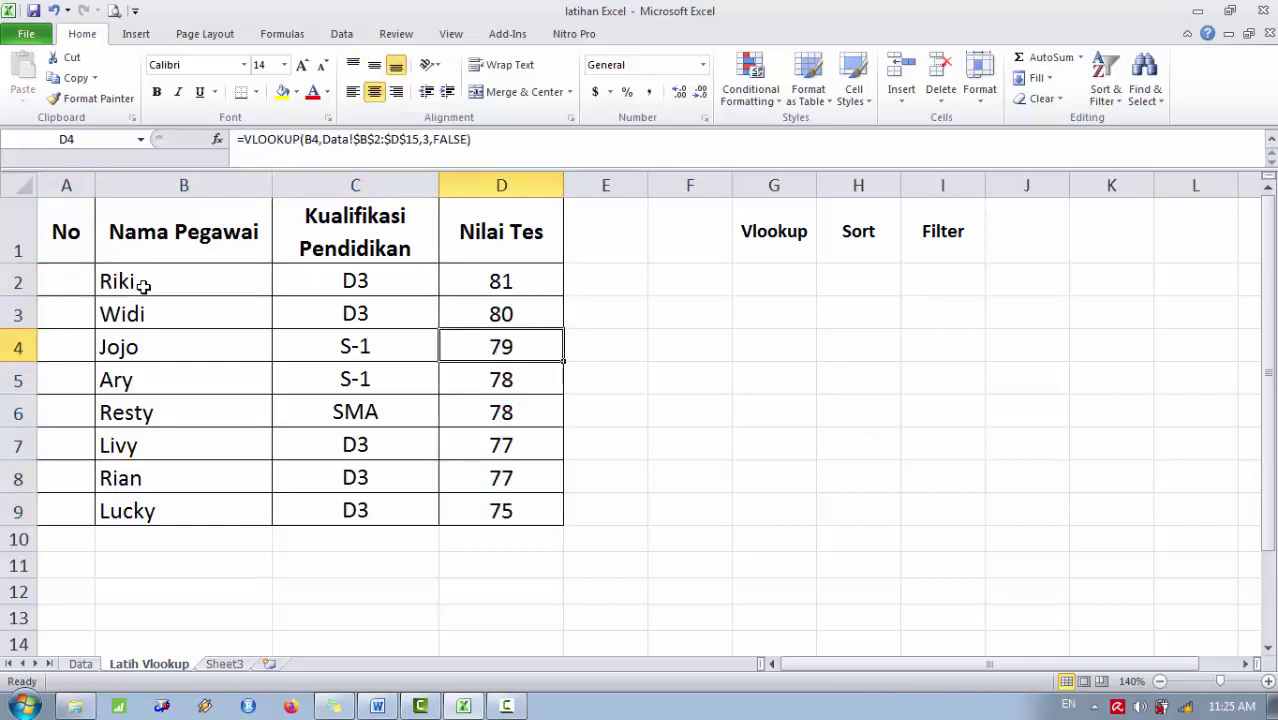
key("Left")
key("Left")
key("Right")
key("Right")
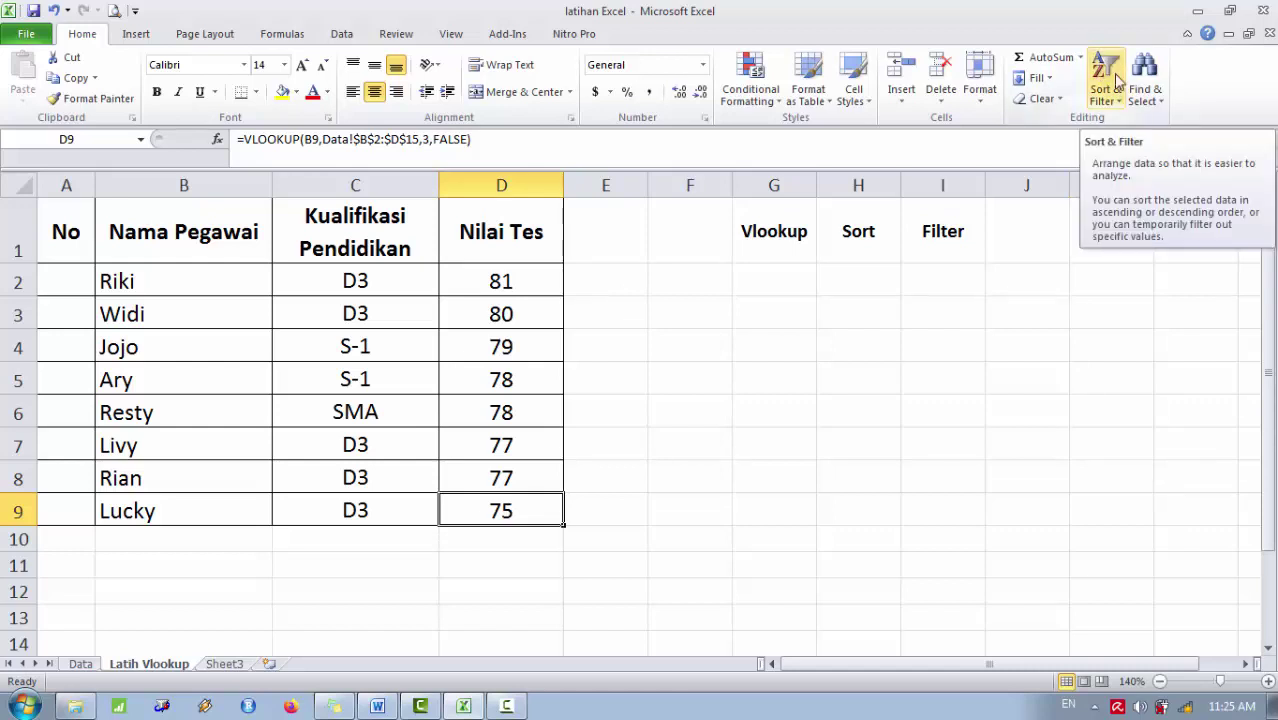
left_click(951, 247)
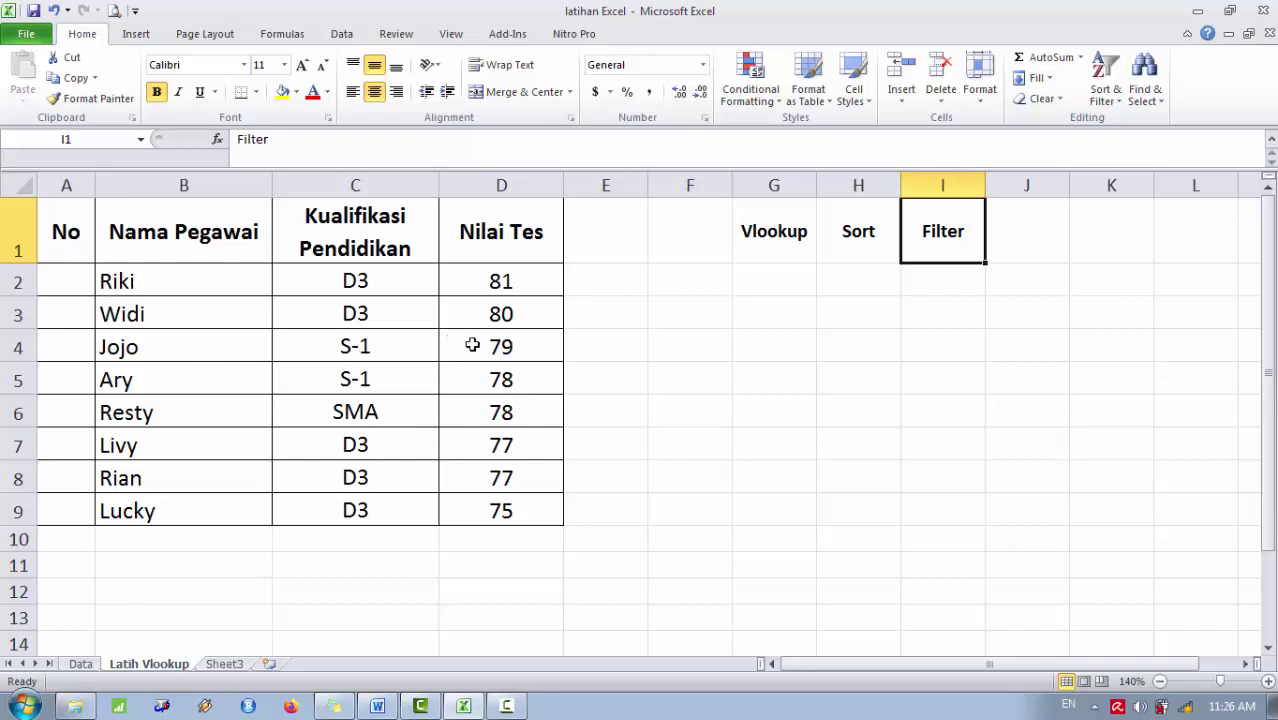
- Add a filter to the Kualifikasi Pendidikan column only
left_click(331, 186)
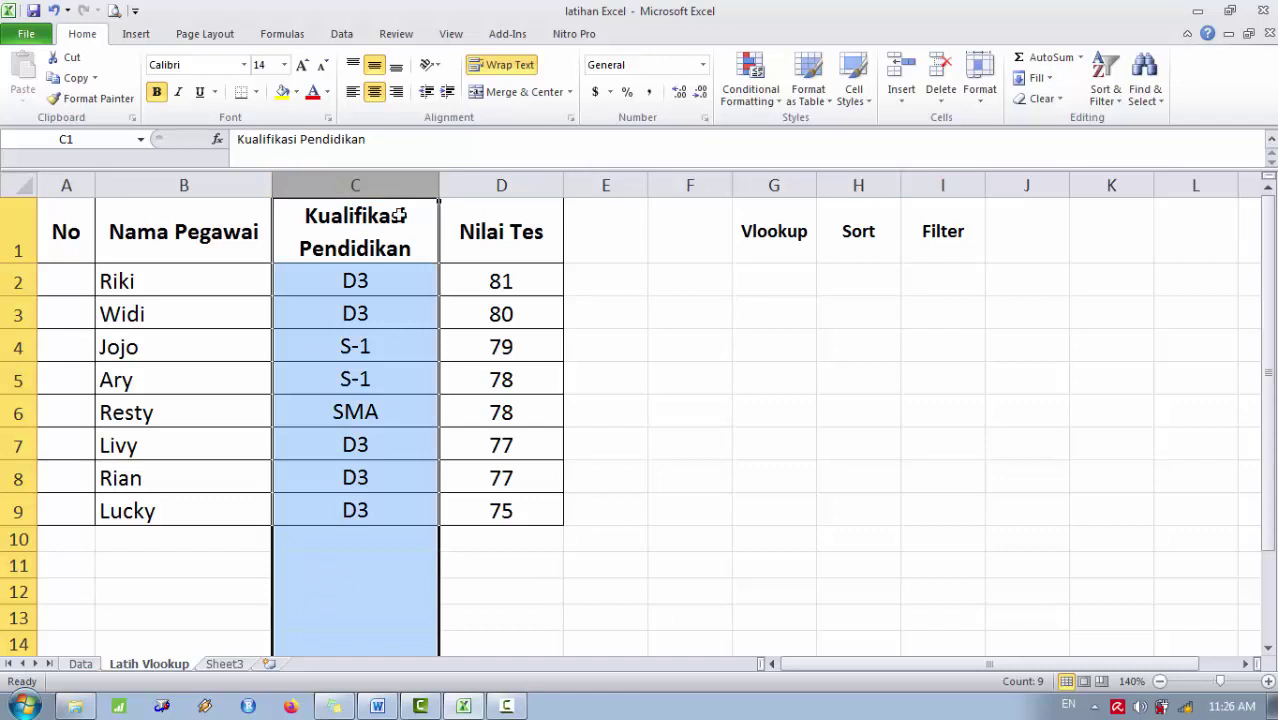
left_click(1115, 104)
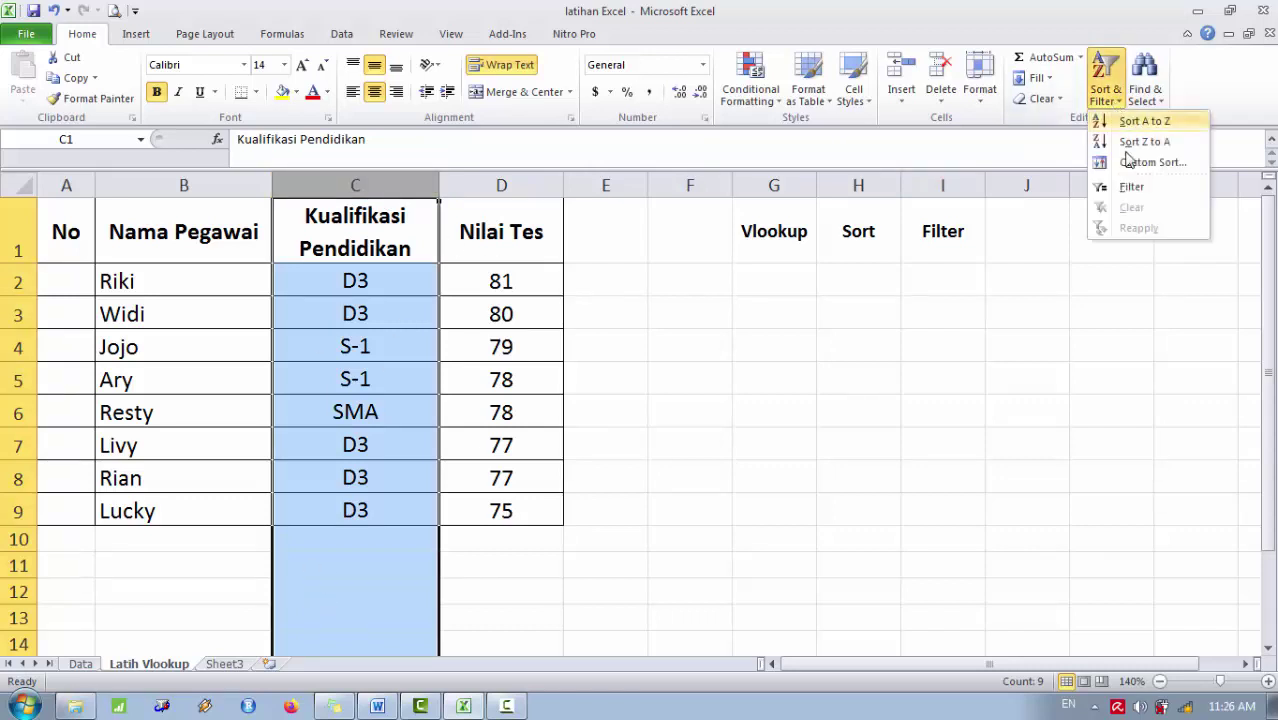
left_click(1133, 188)
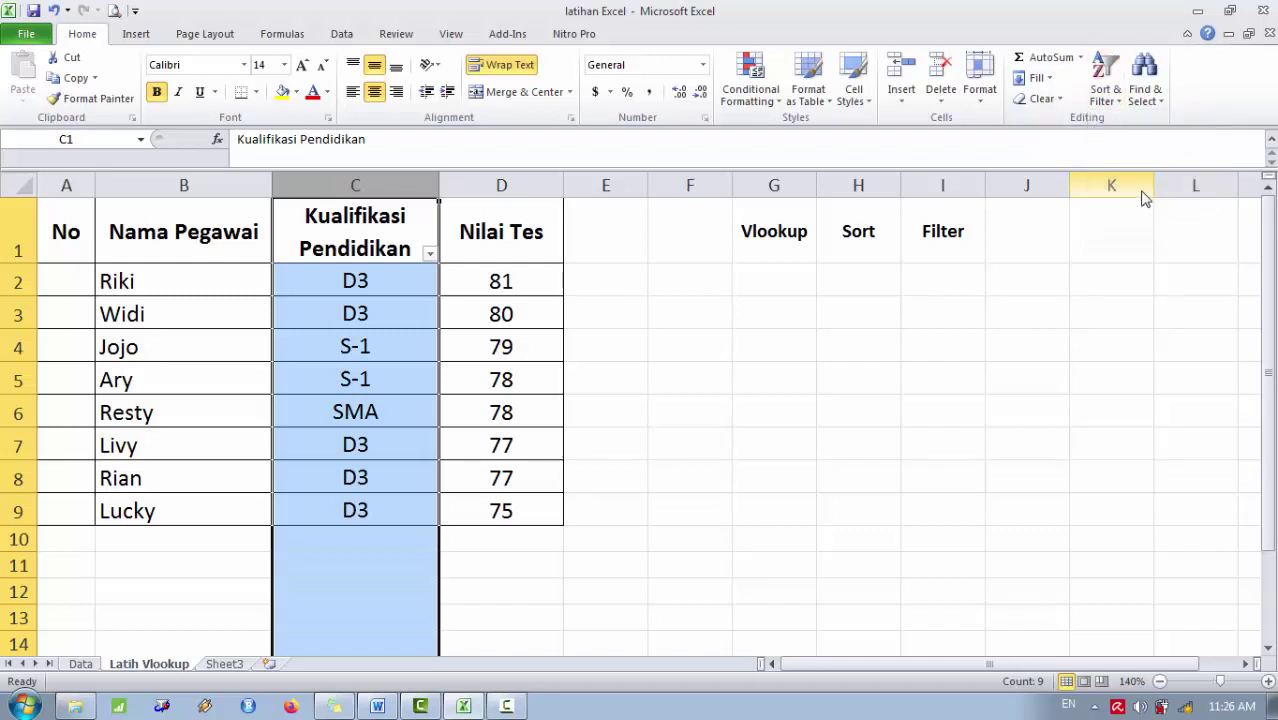
left_click(693, 316)
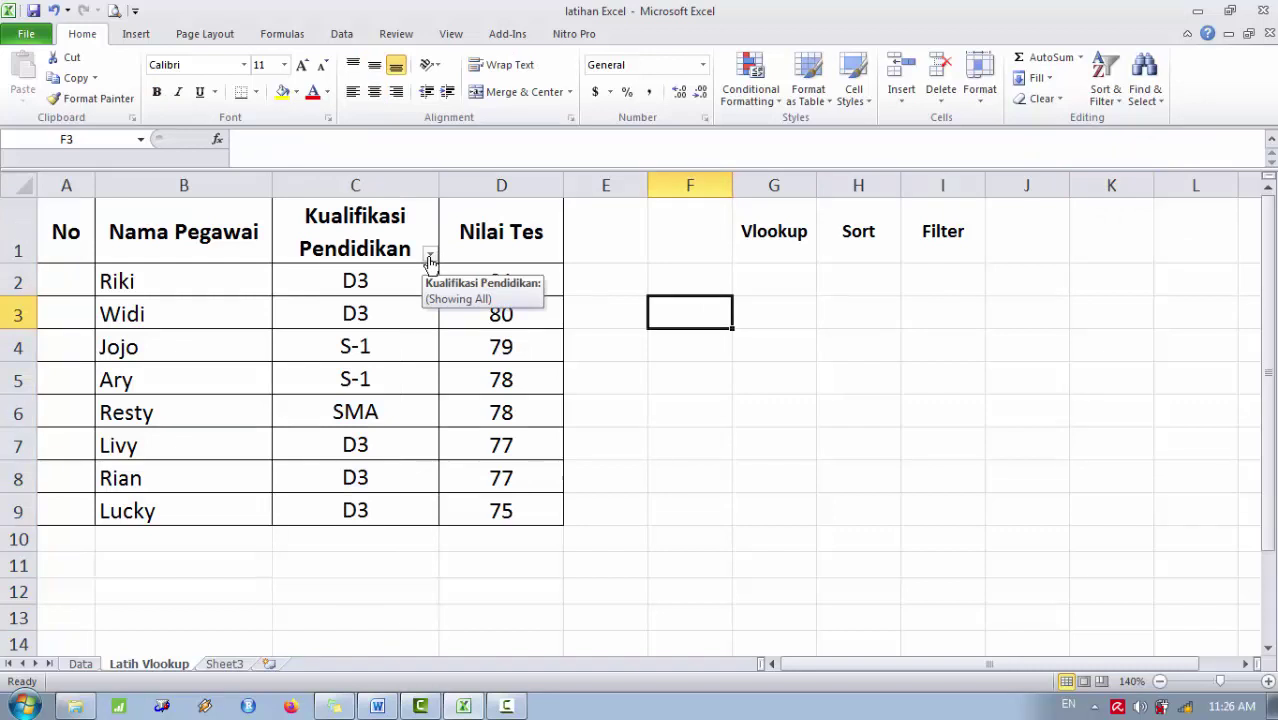
- Filter the Kualifikasi Pendidikan column to show only D3, excluding S-1 and SMA
left_click(430, 255)
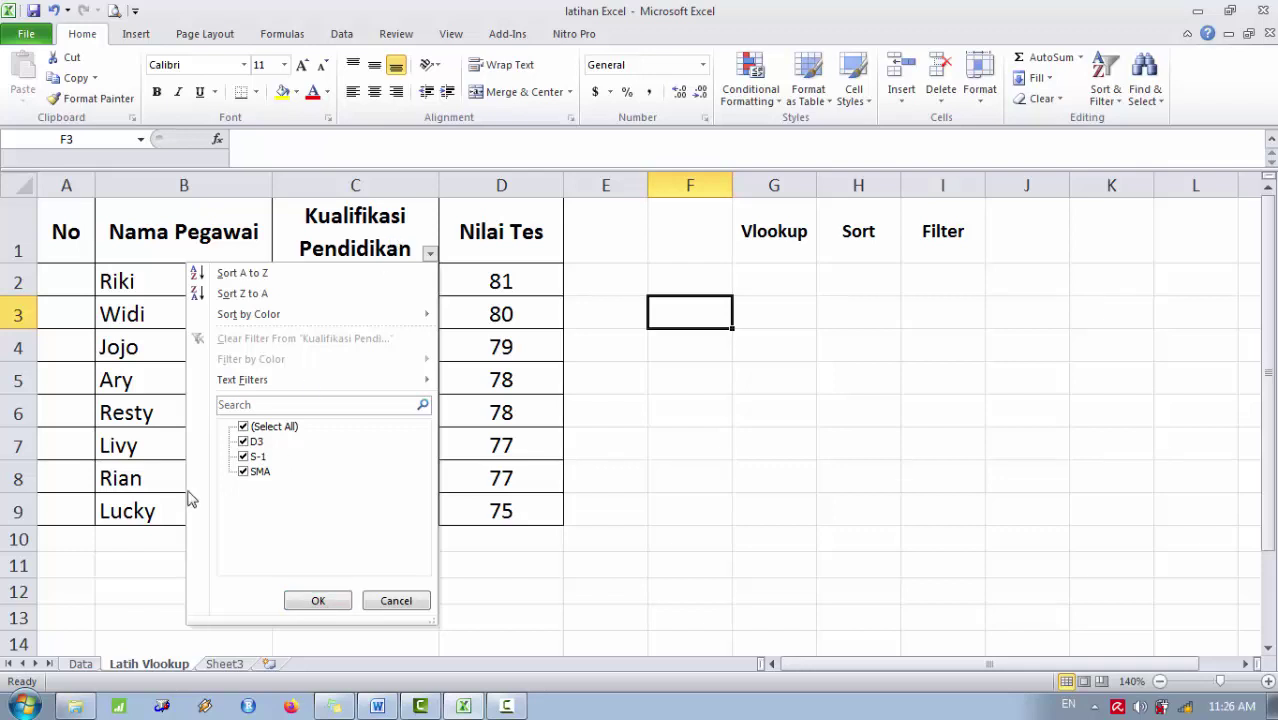
left_click(245, 456)
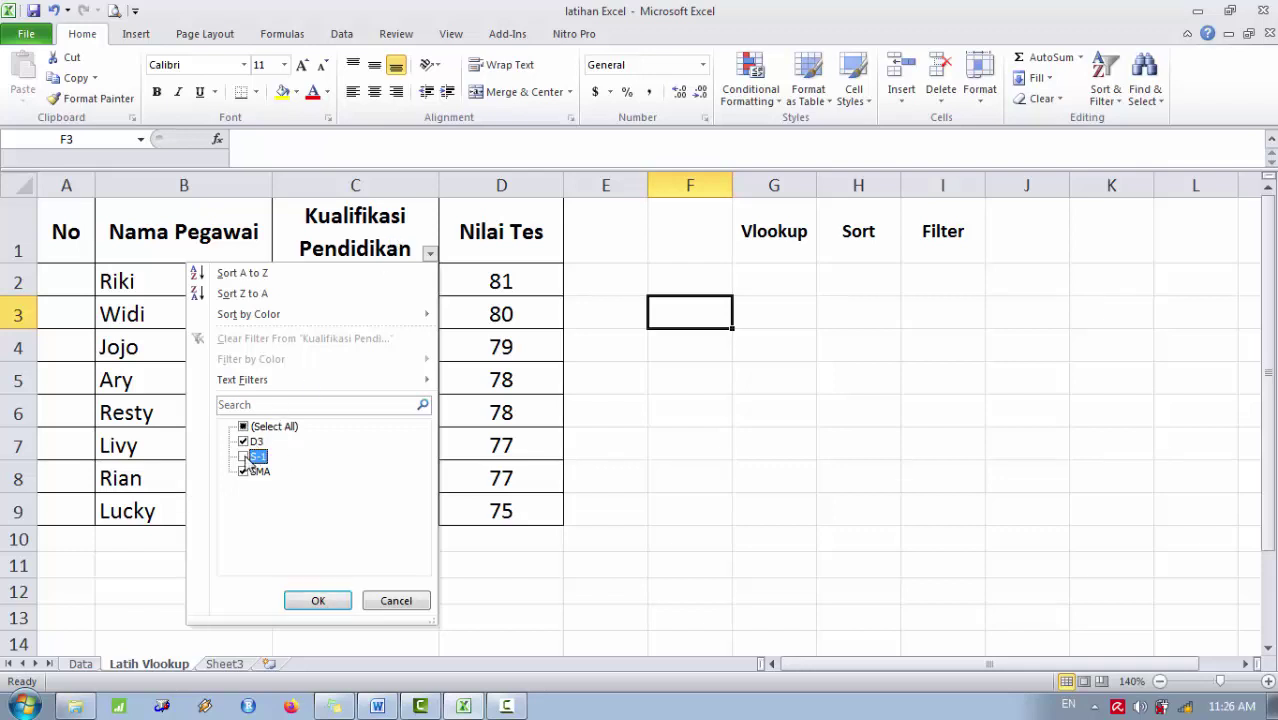
left_click(245, 474)
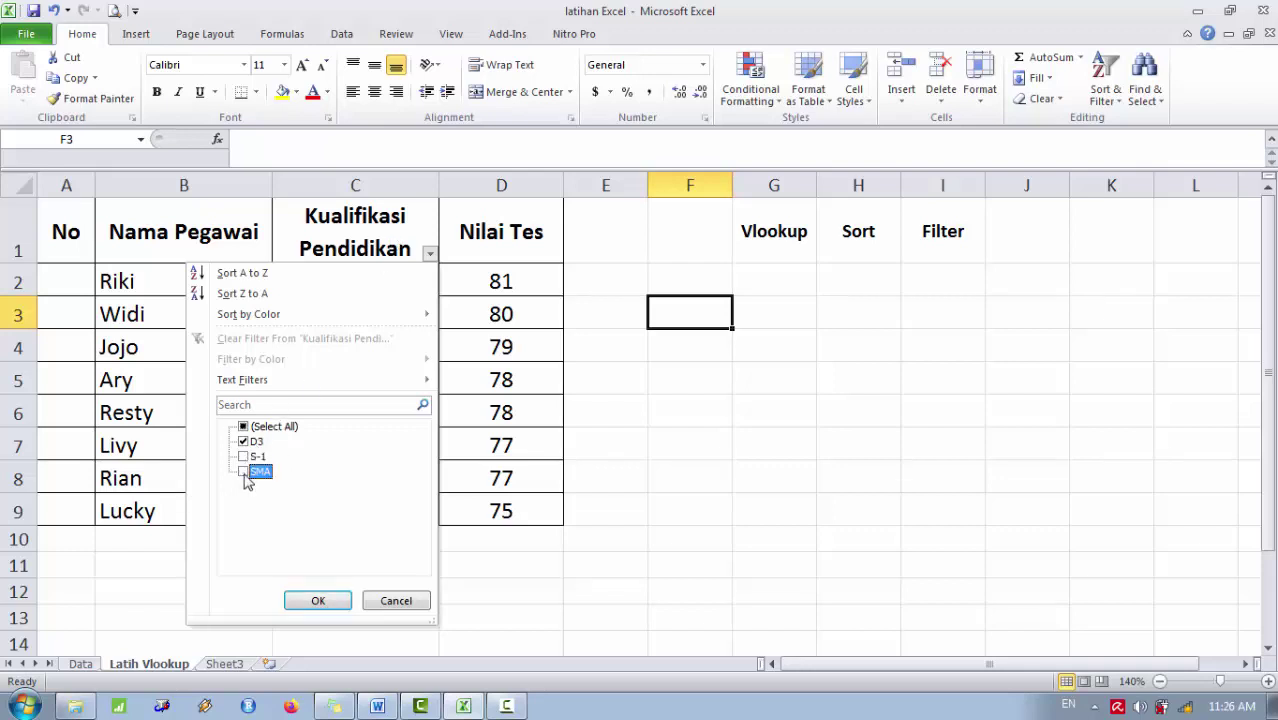
left_click(315, 601)
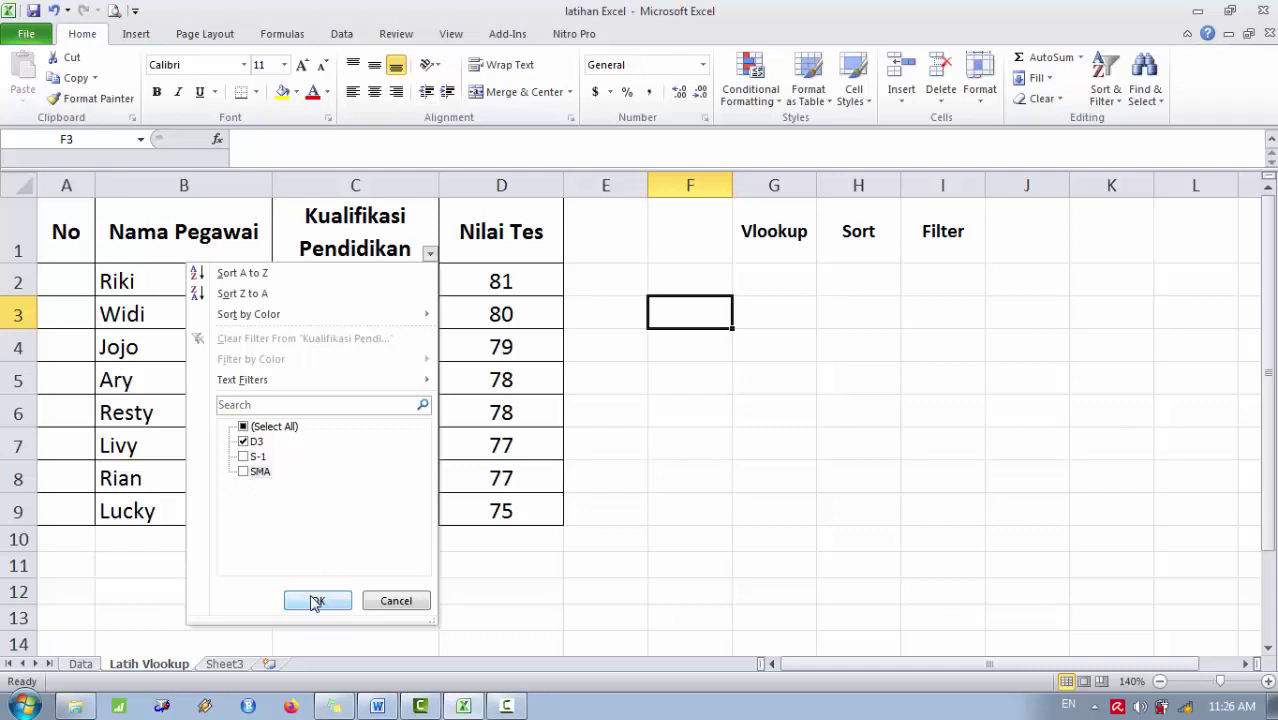
left_click(686, 364)
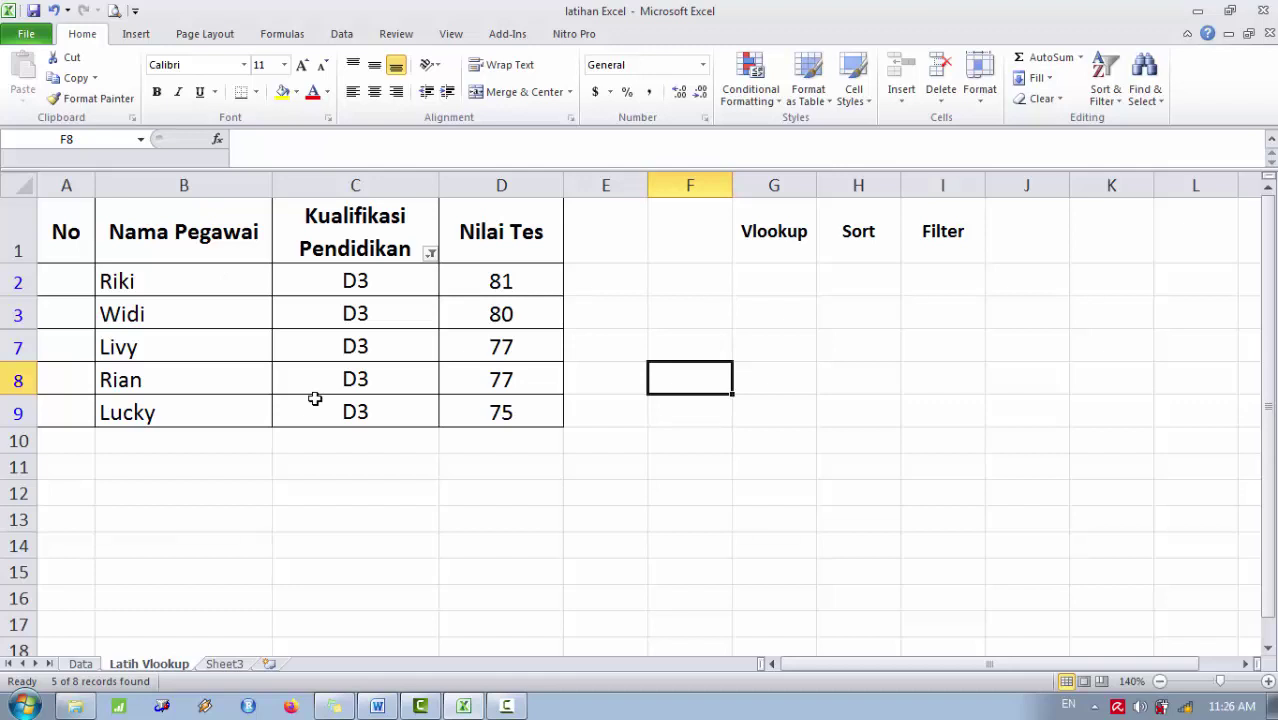
- Clear the D3 filter from the Kualifikasi Pendidikan column
left_click(430, 254)
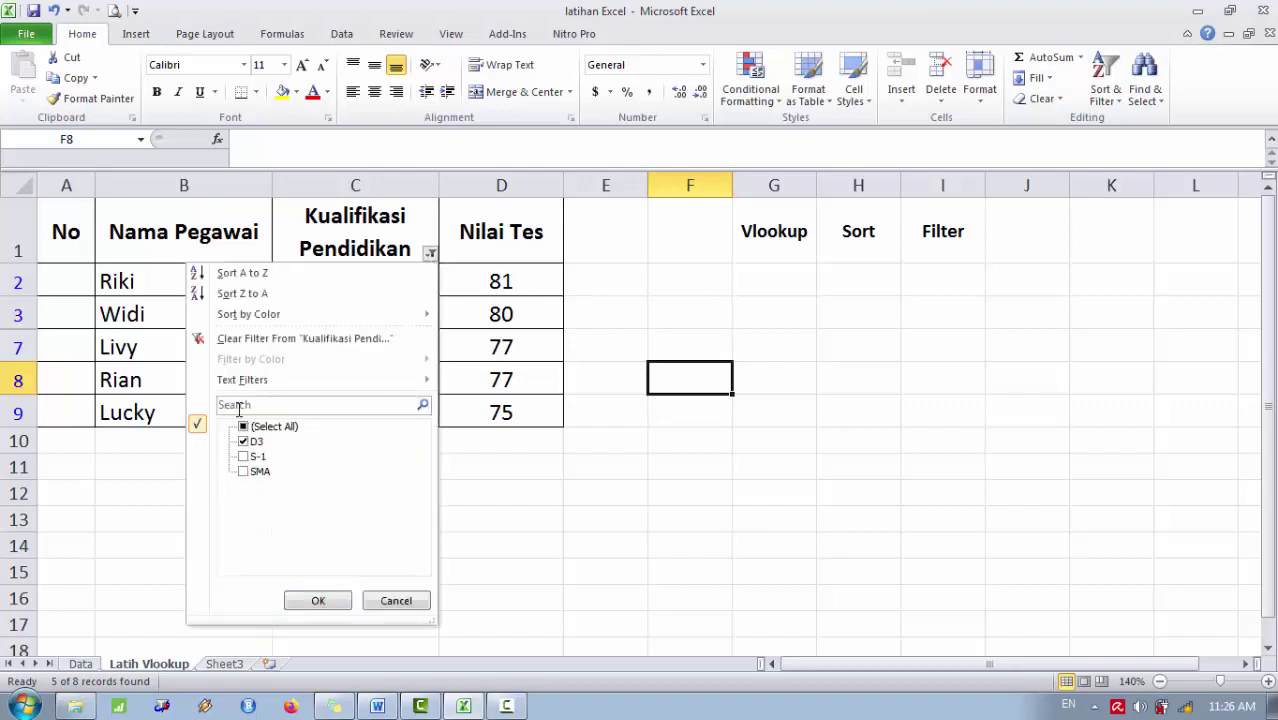
left_click(232, 340)
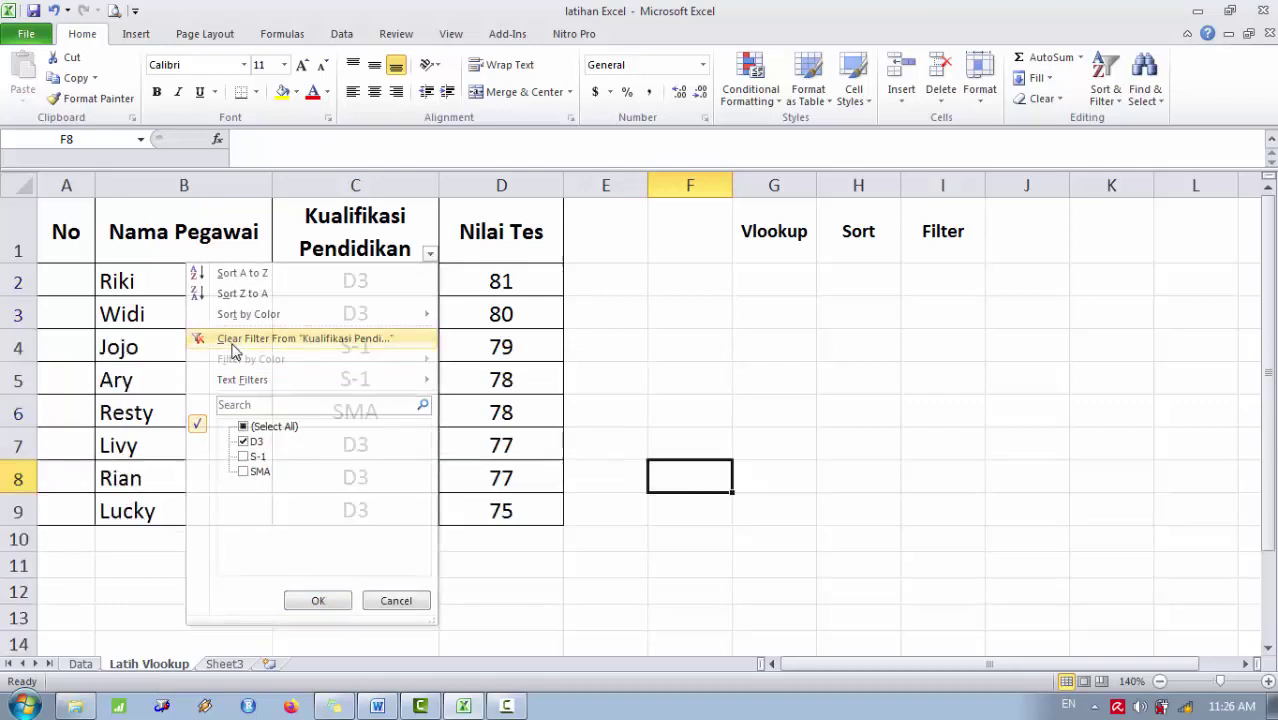